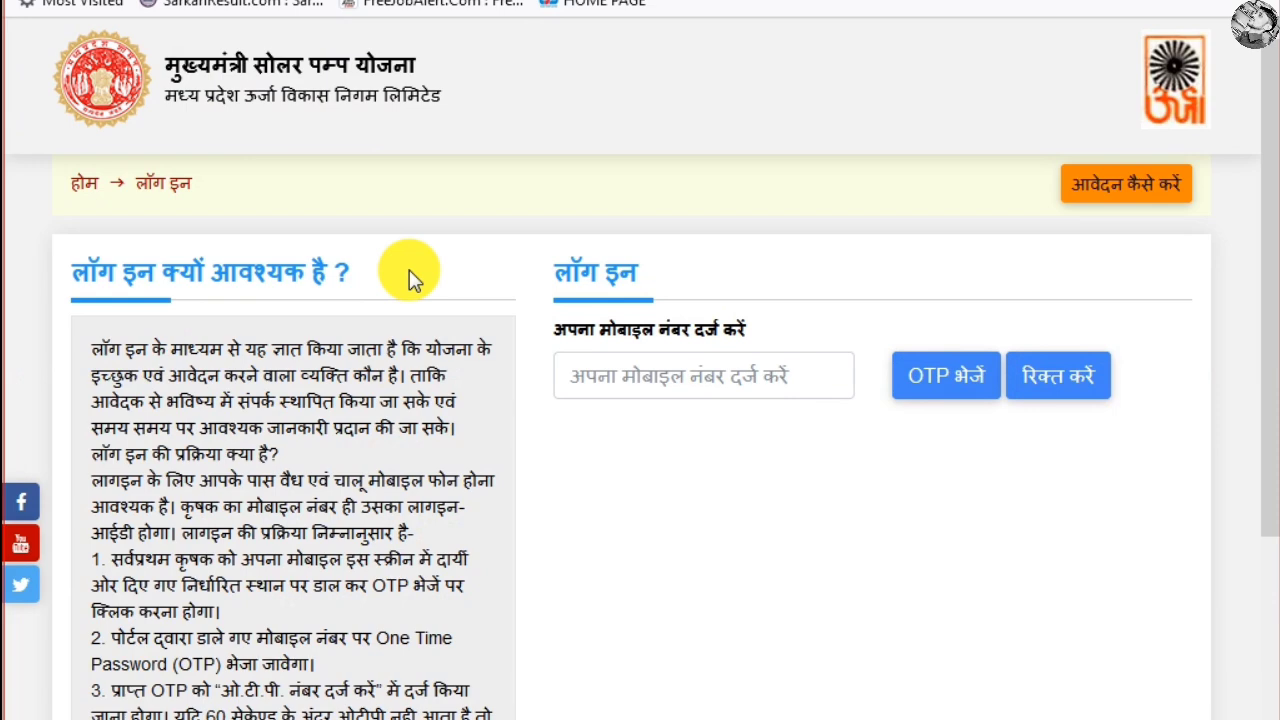
Enter the registered mobile number and request a login OTP
scroll(303, 606, down, 1)
drag(92, 220, 320, 643)
scroll(331, 545, down, 2)
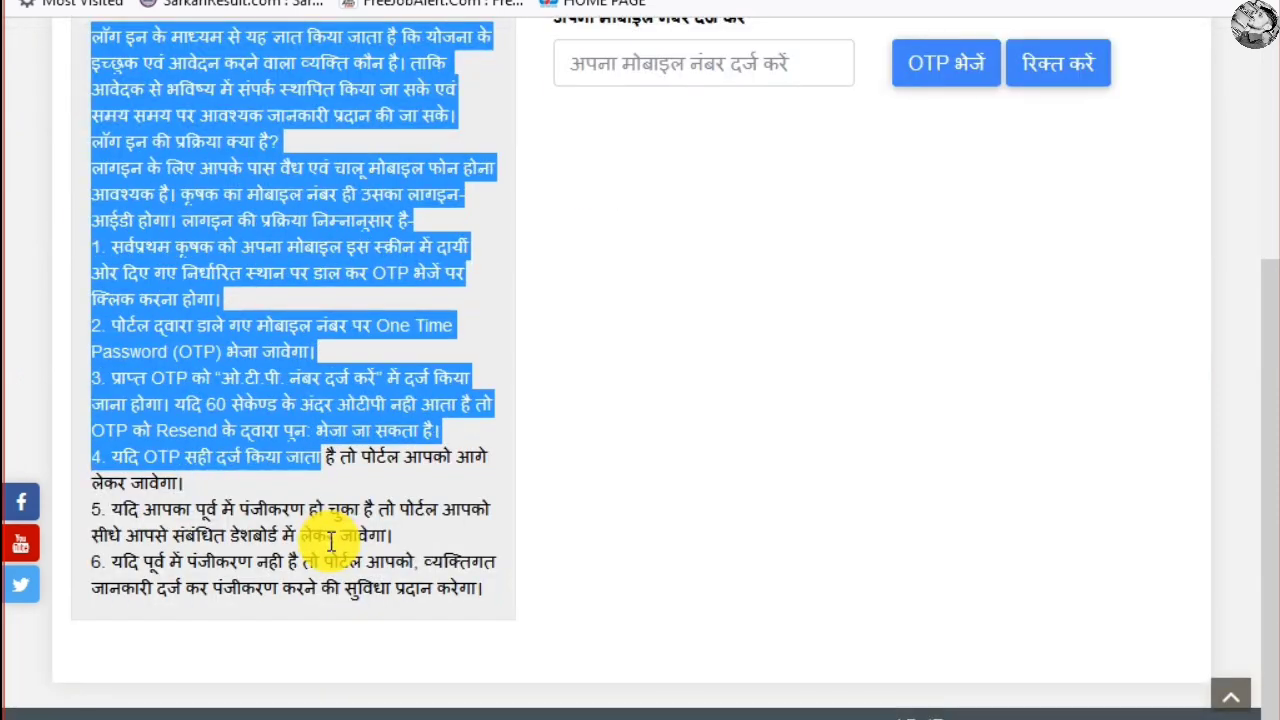
scroll(331, 540, up, 3)
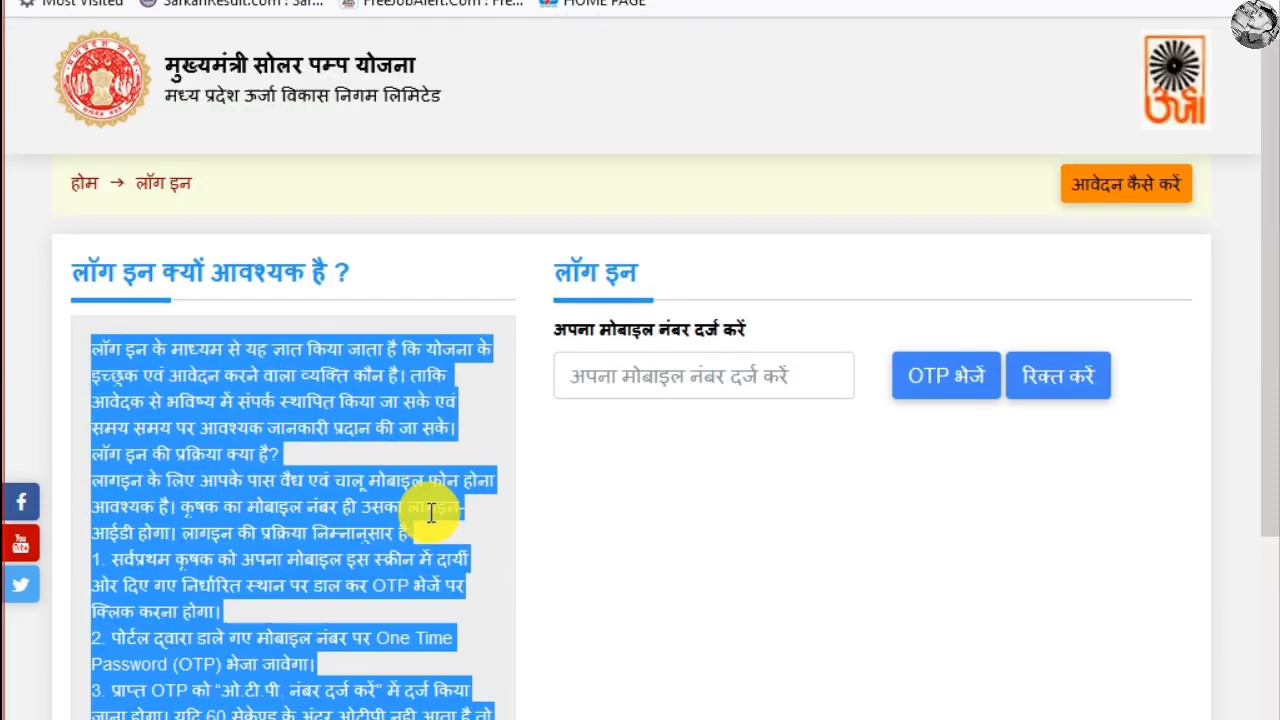
click(668, 370)
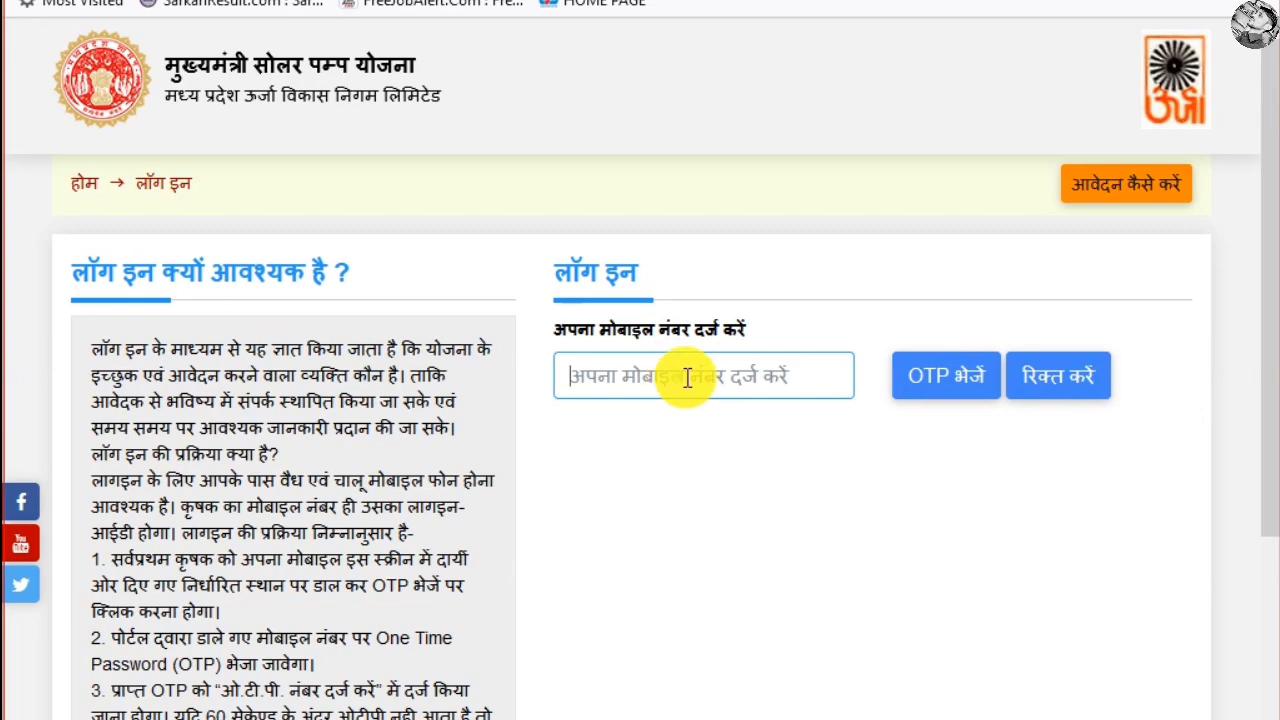
click(966, 380)
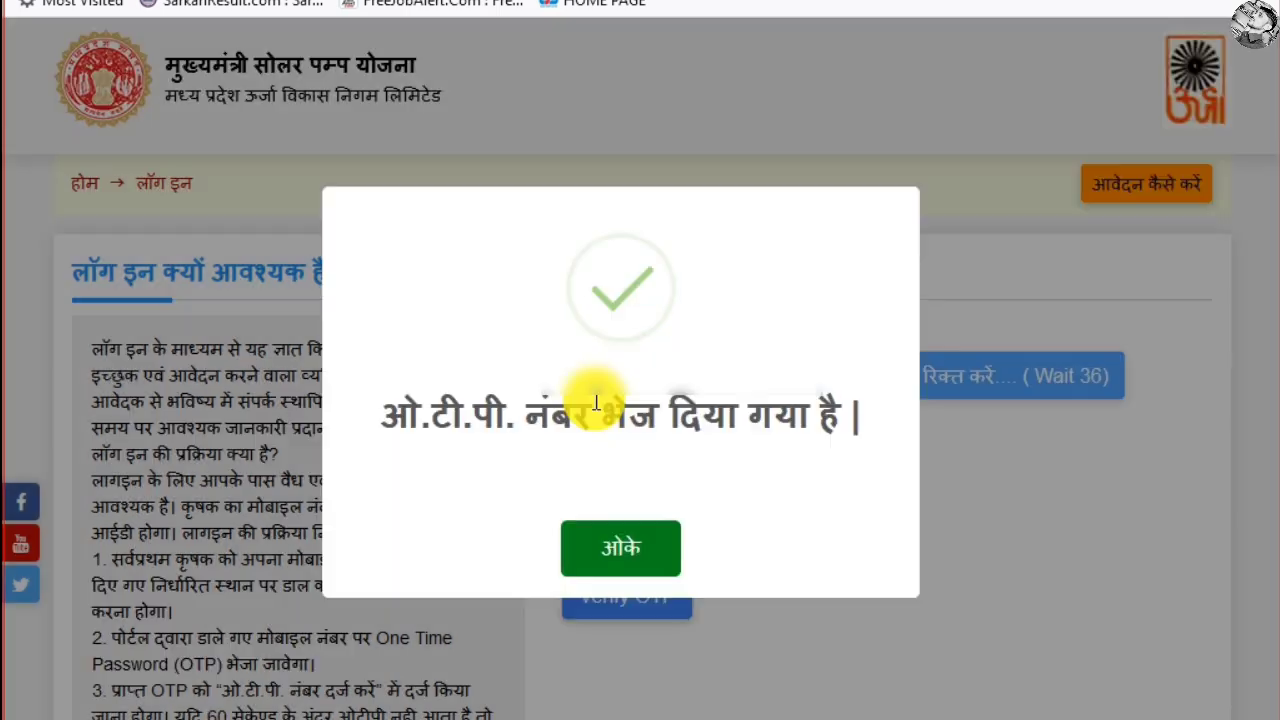
Dismiss the OTP-sent notice, enter and verify the OTP, then accept the new-user message
drag(380, 420, 877, 429)
click(809, 477)
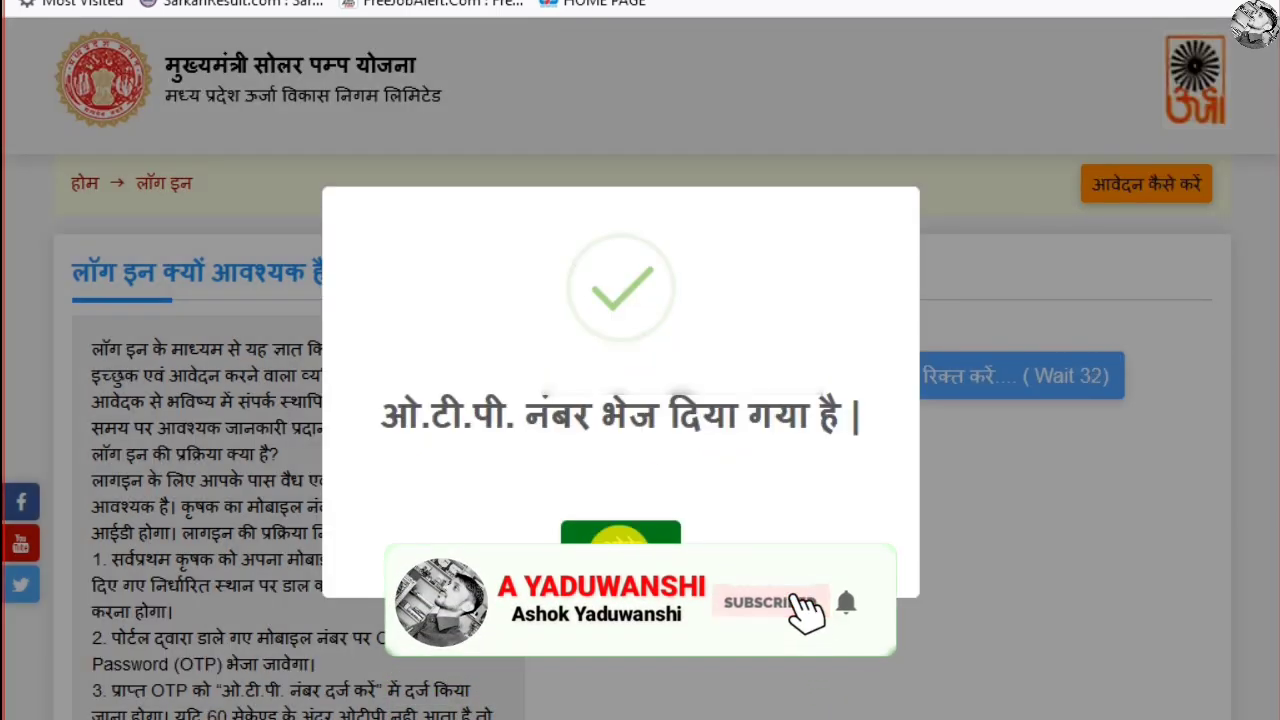
click(620, 535)
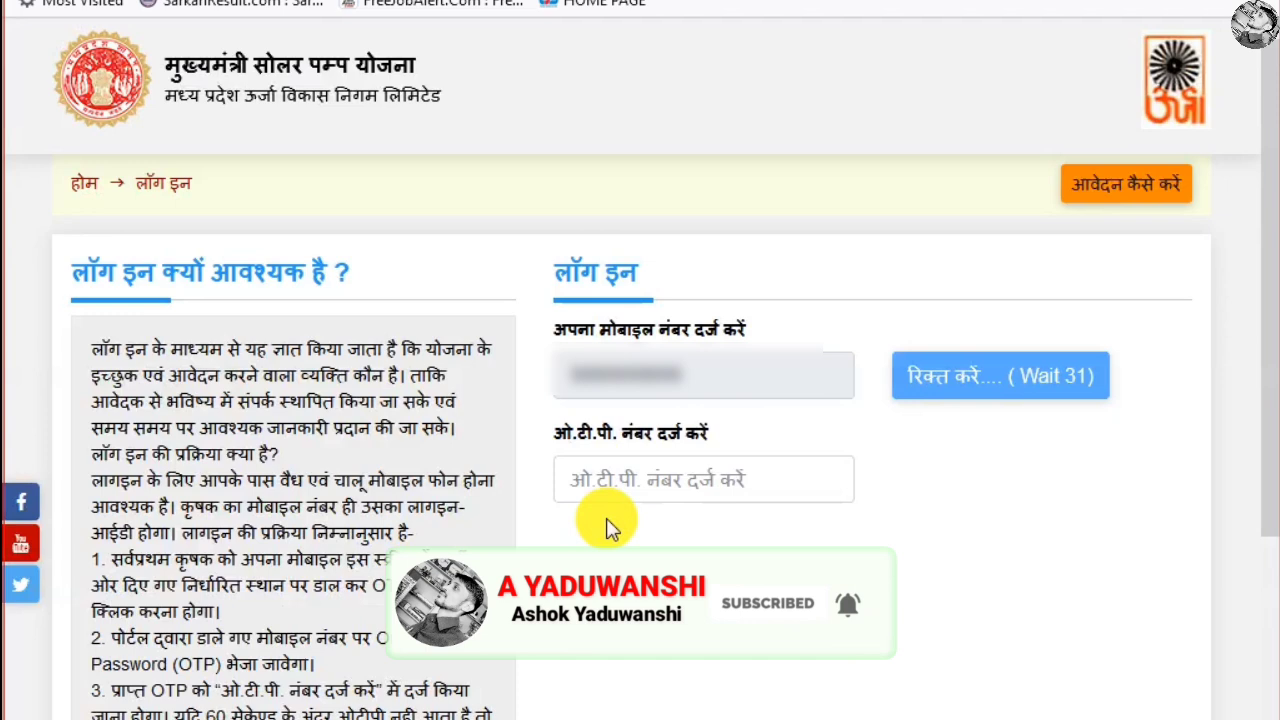
click(664, 482)
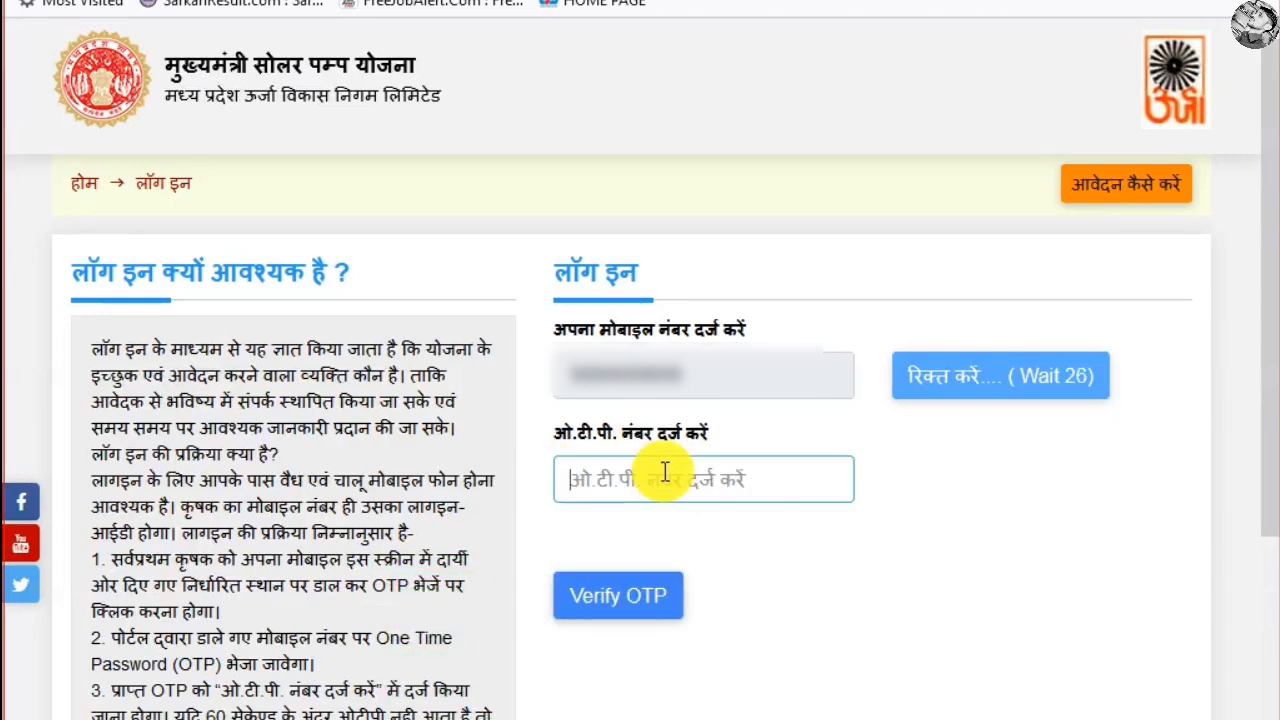
click(621, 614)
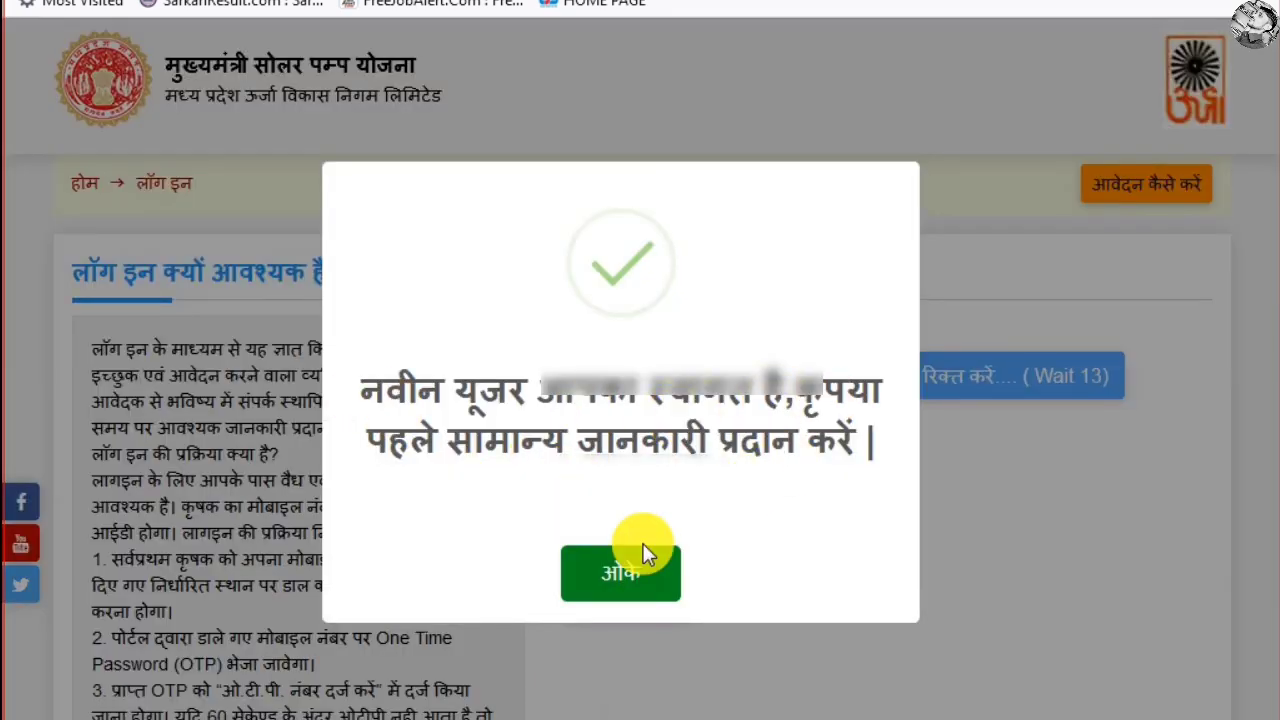
click(620, 572)
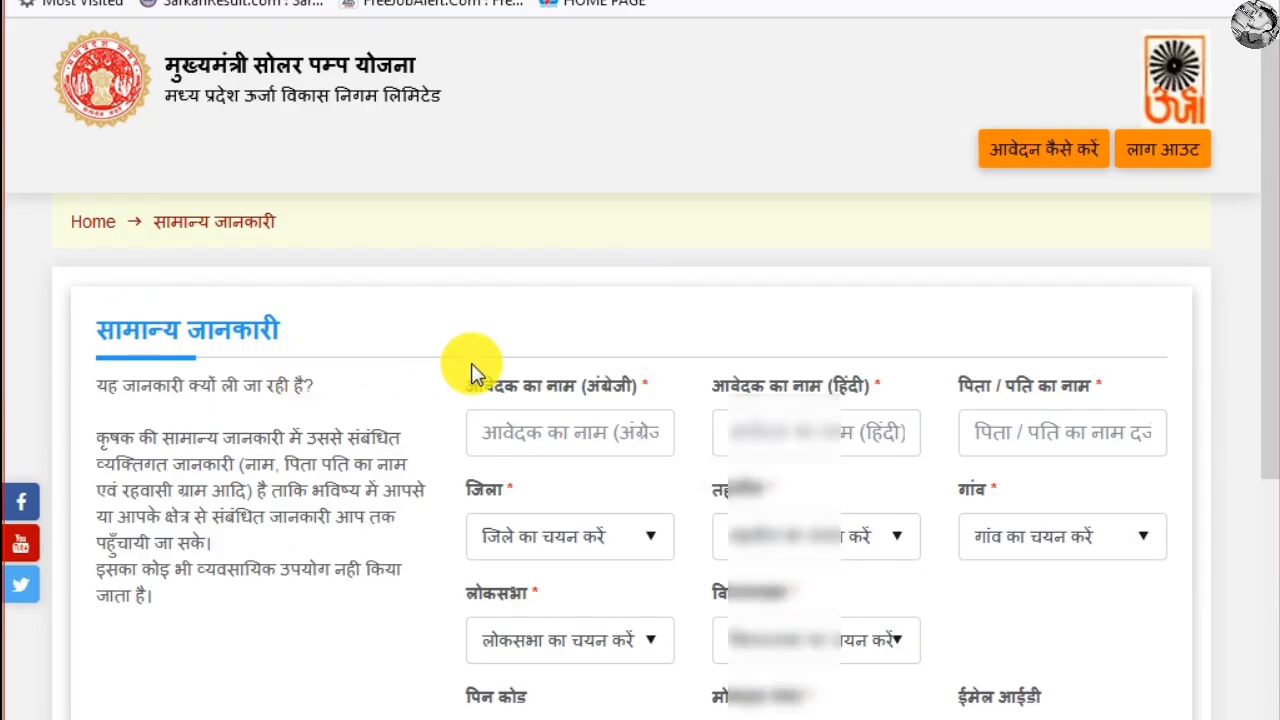
Enter the applicant's name in English and the father's or husband's name
scroll(208, 485, down, 2)
scroll(208, 485, down, 1)
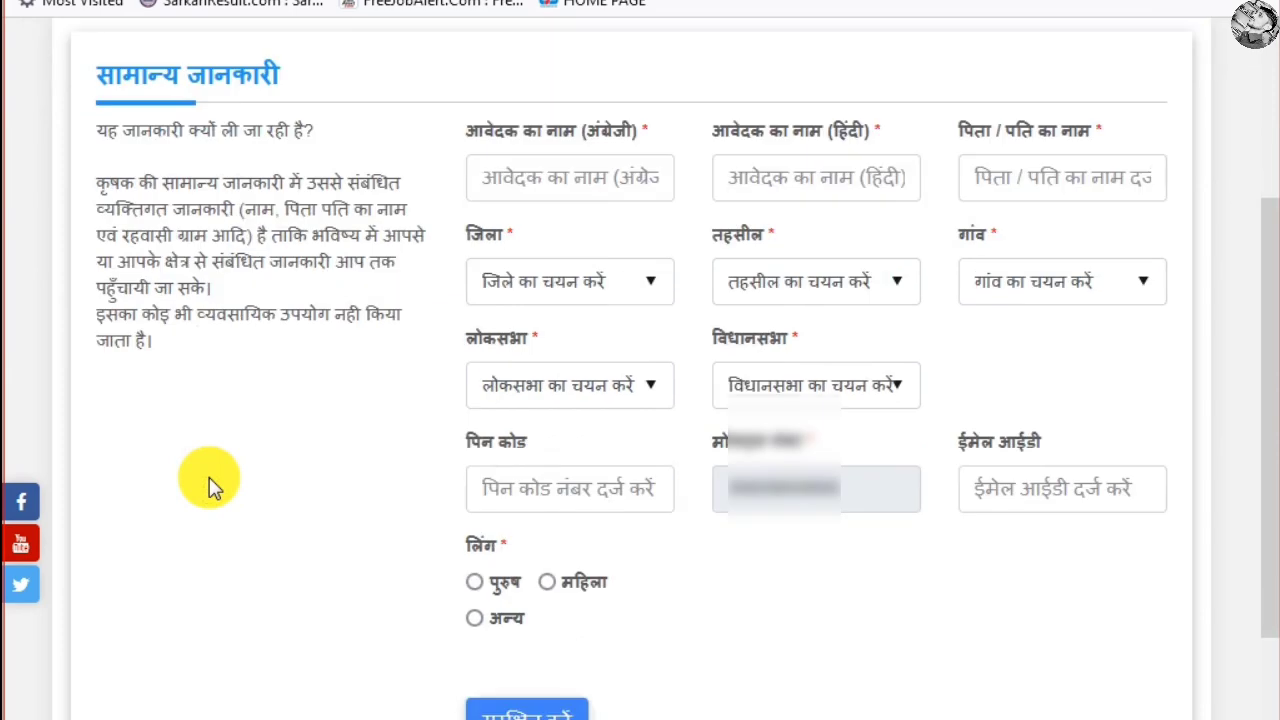
drag(98, 186, 363, 206)
click(166, 236)
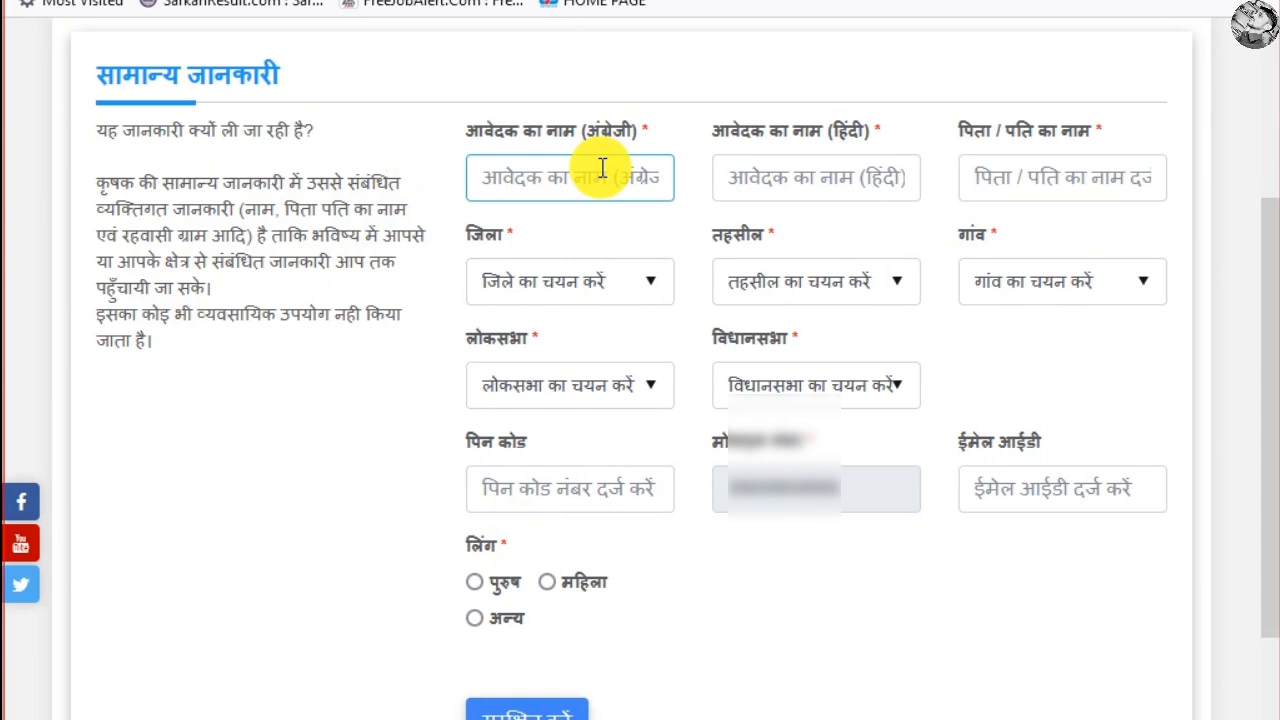
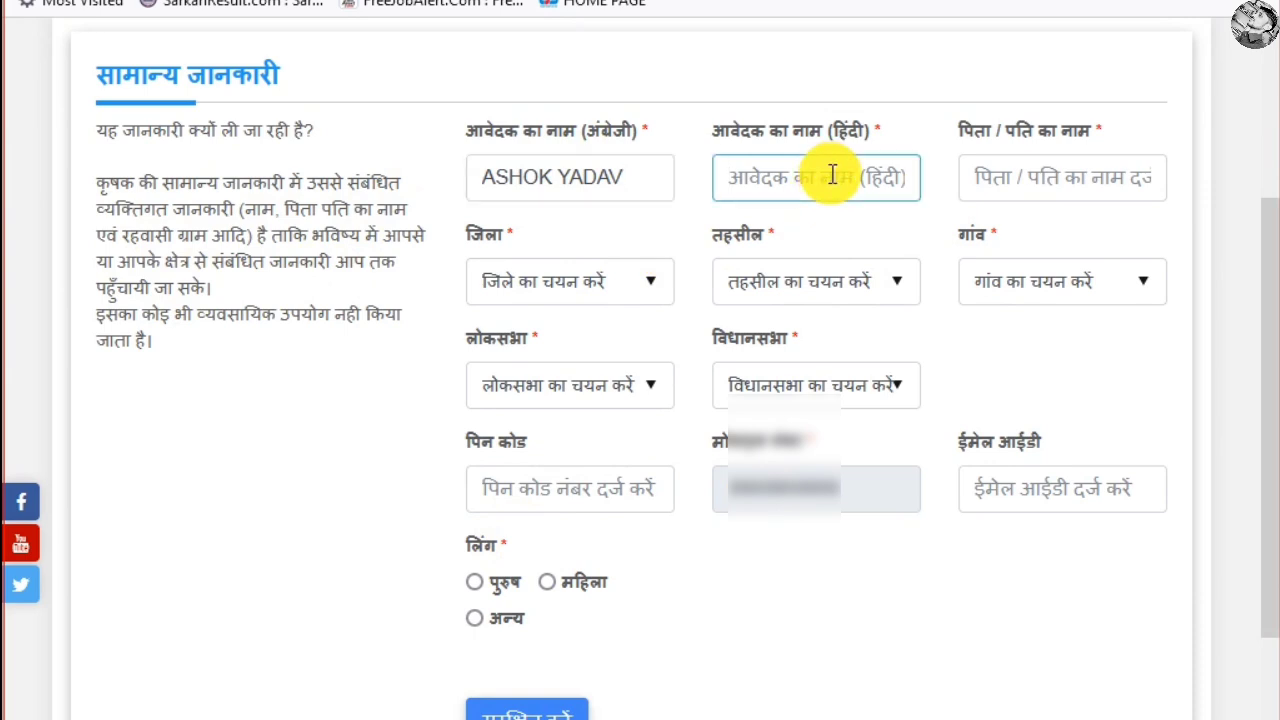
click(1117, 175)
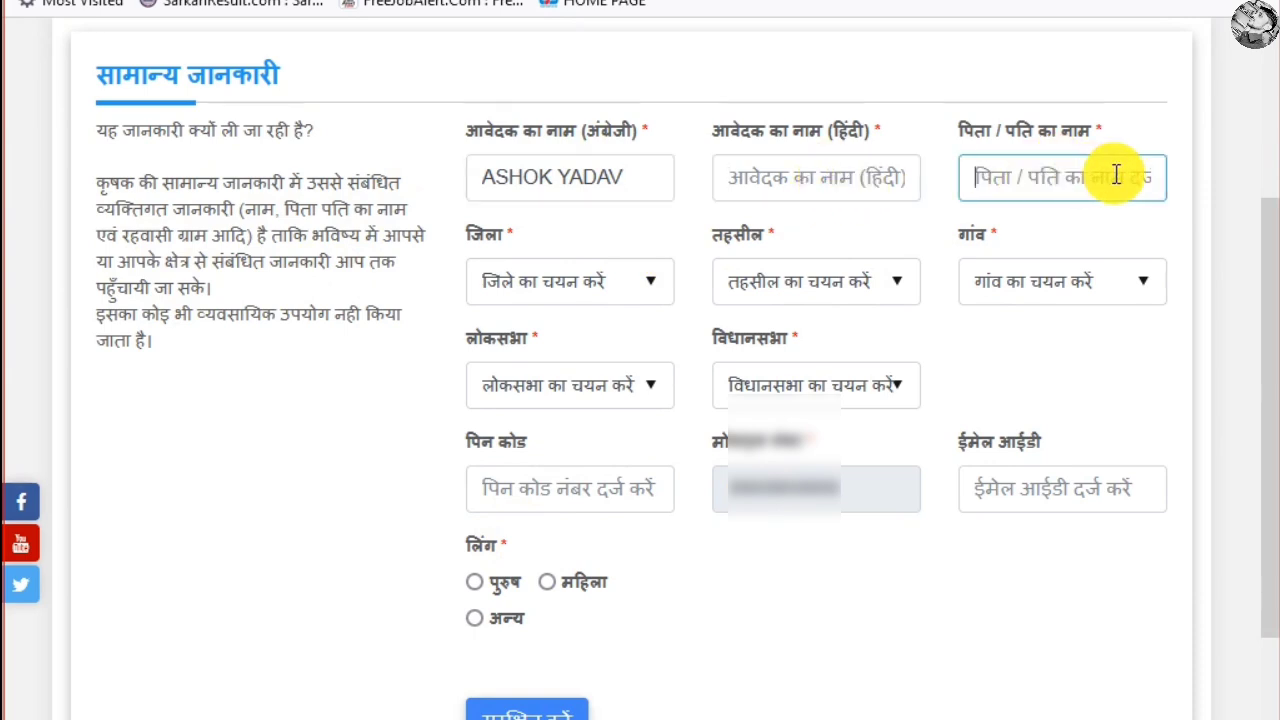
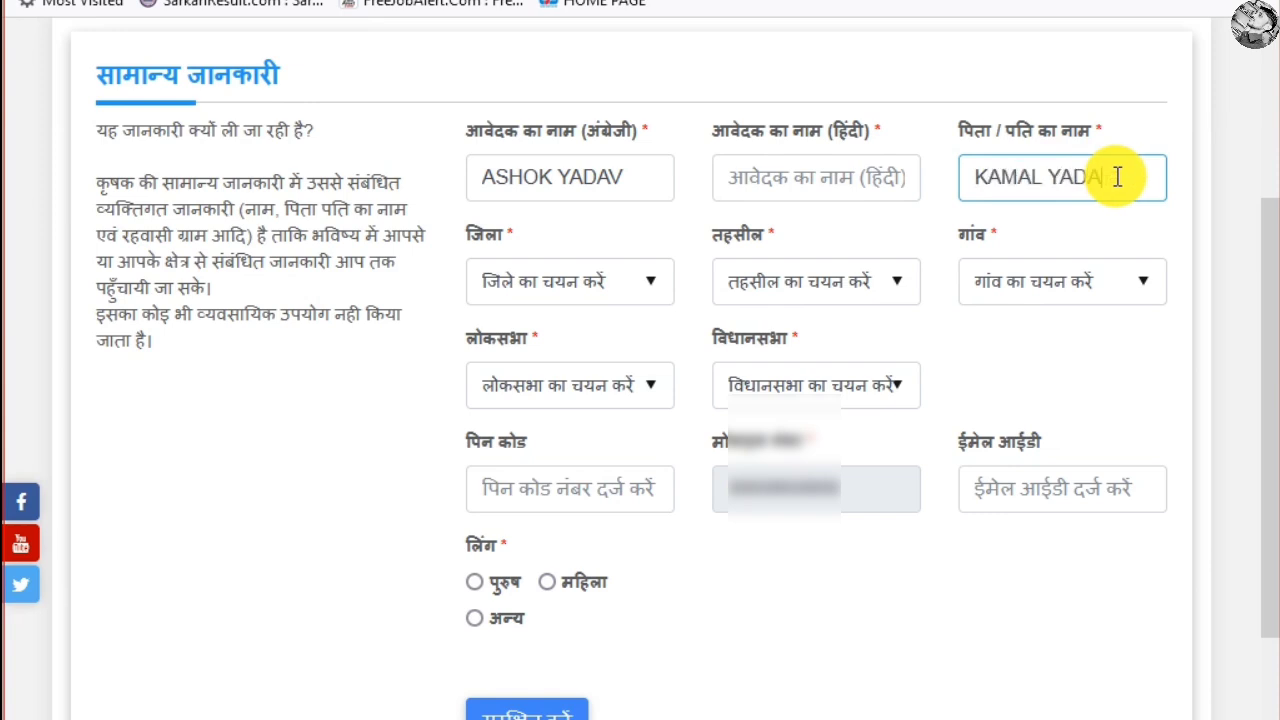
Choose district 32-नर्मदापुरम, tehsil 01-सिवनी मालवा and village गाड़रिया
click(593, 280)
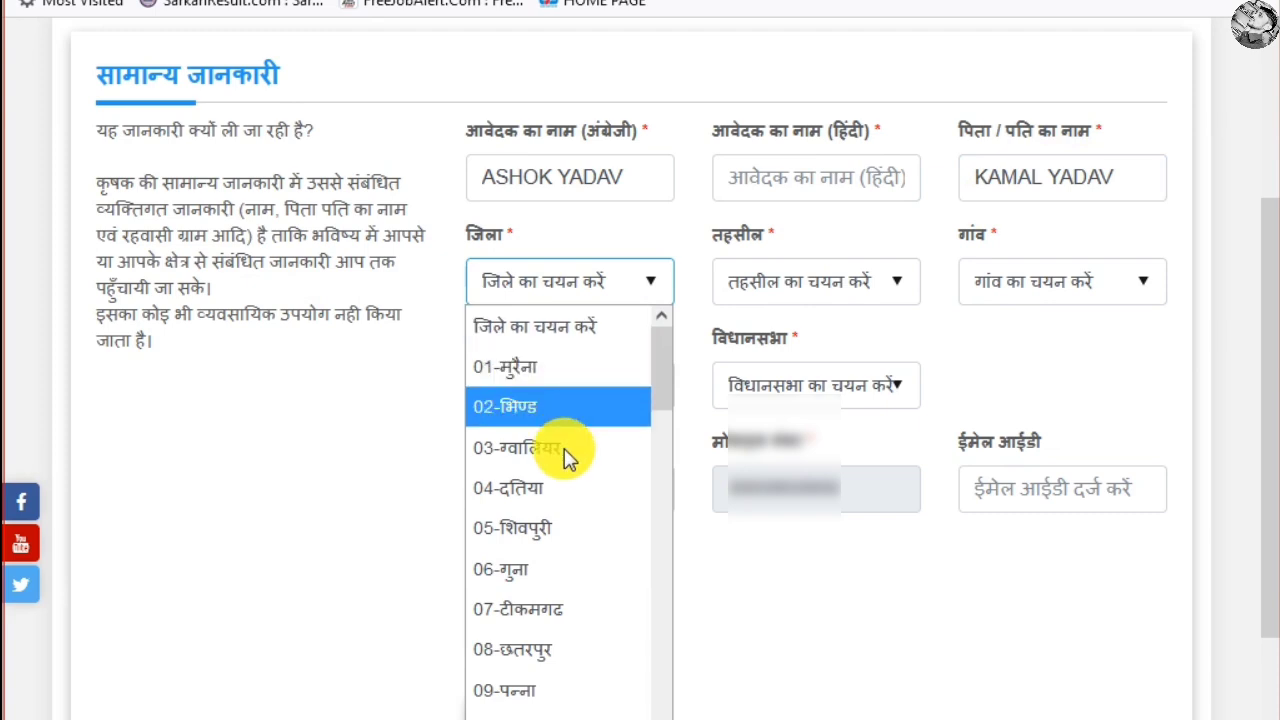
scroll(566, 460, down, 5)
scroll(566, 470, down, 2)
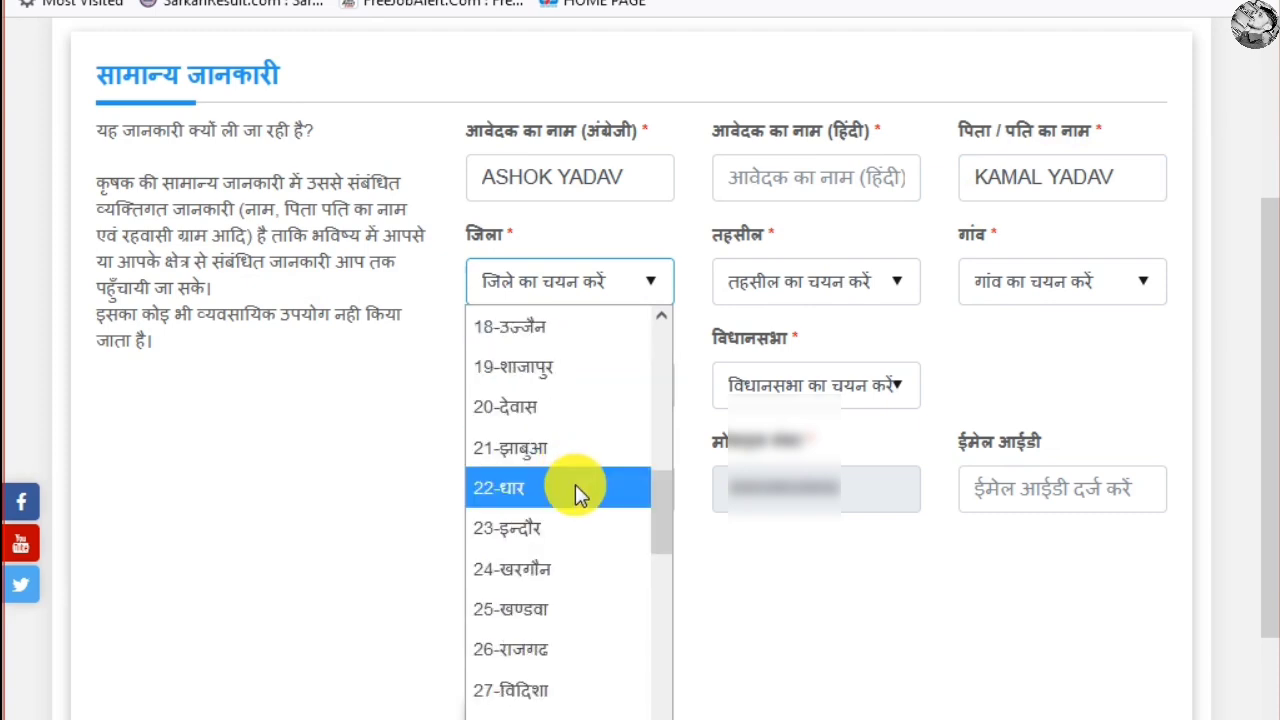
scroll(576, 510, down, 2)
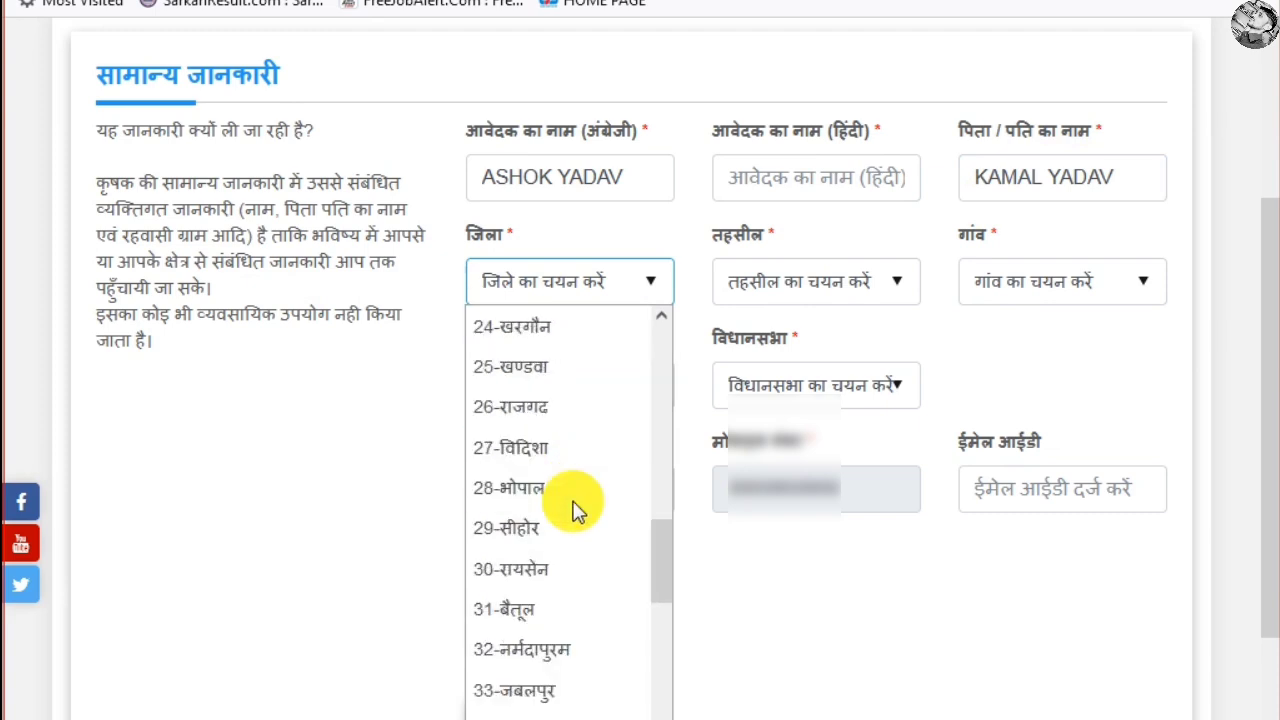
click(552, 655)
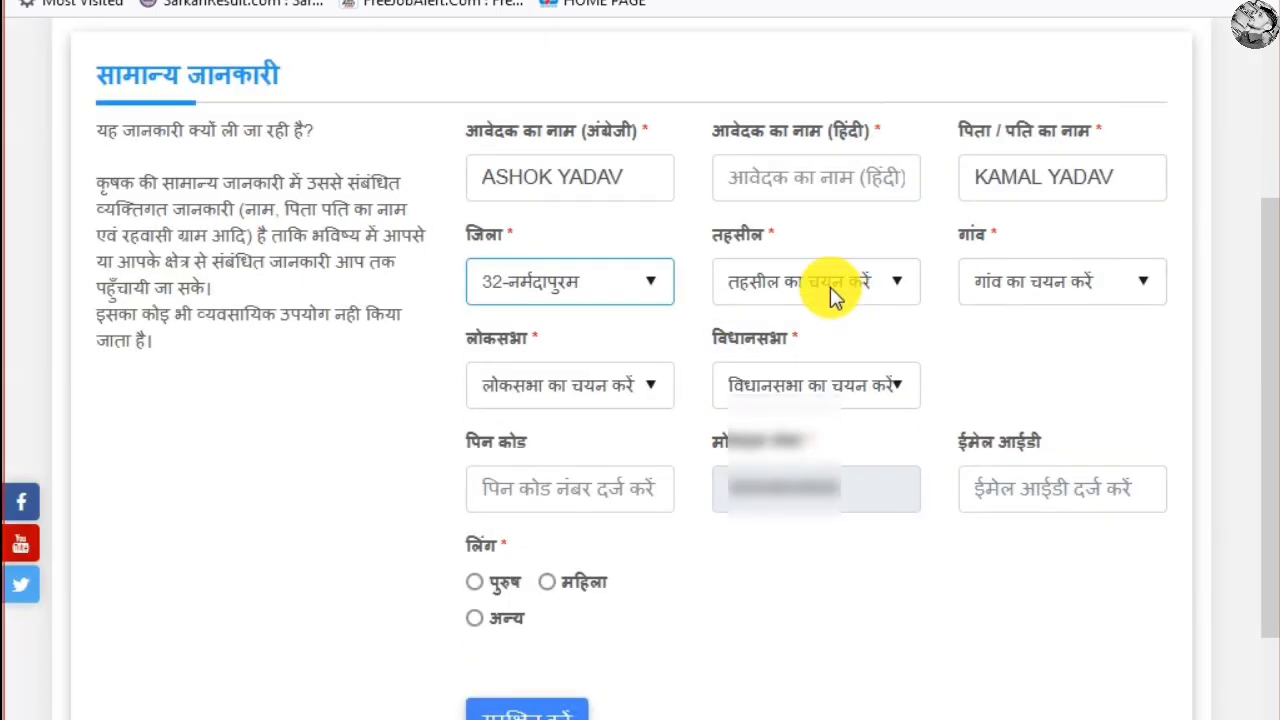
click(830, 287)
click(823, 368)
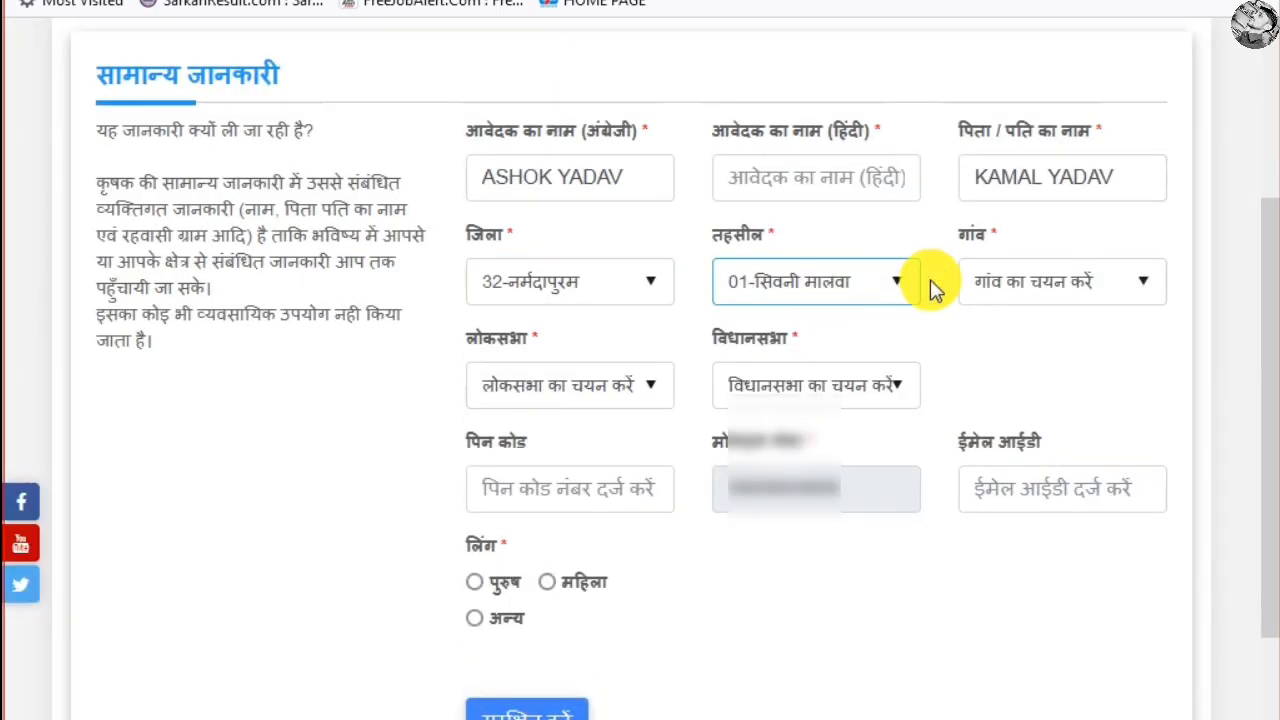
click(1044, 280)
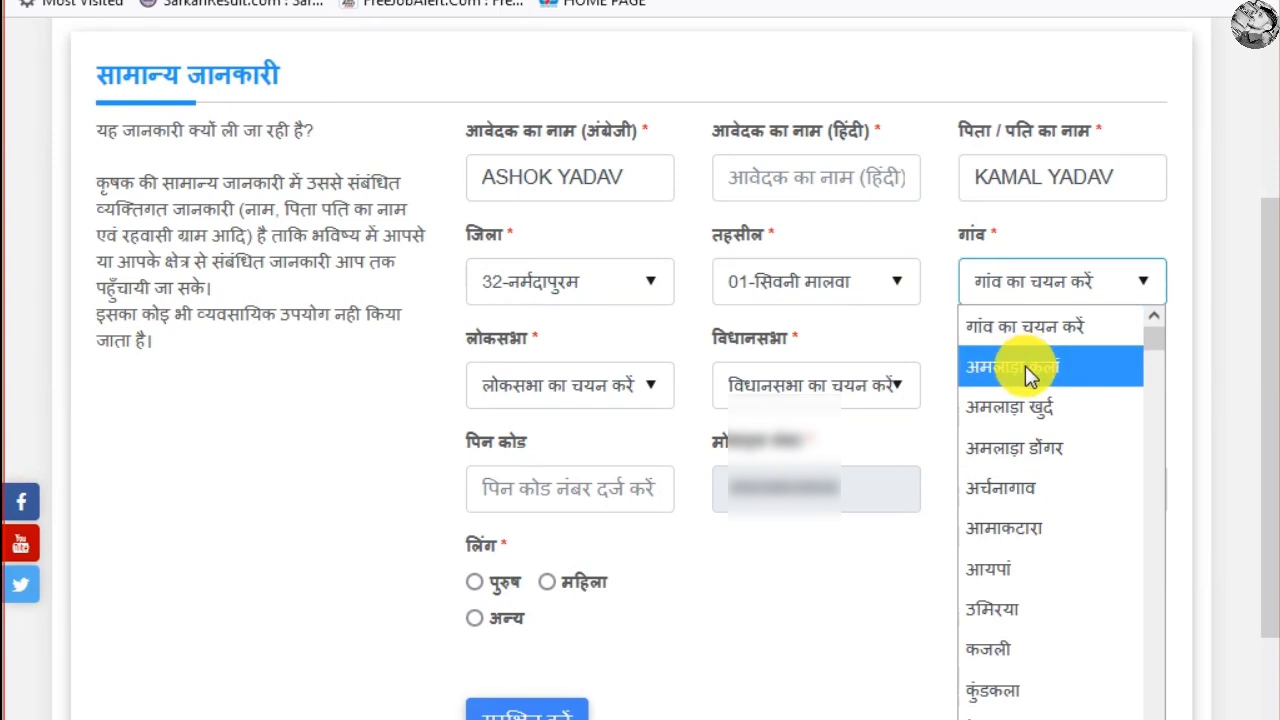
scroll(1050, 430, down, 10)
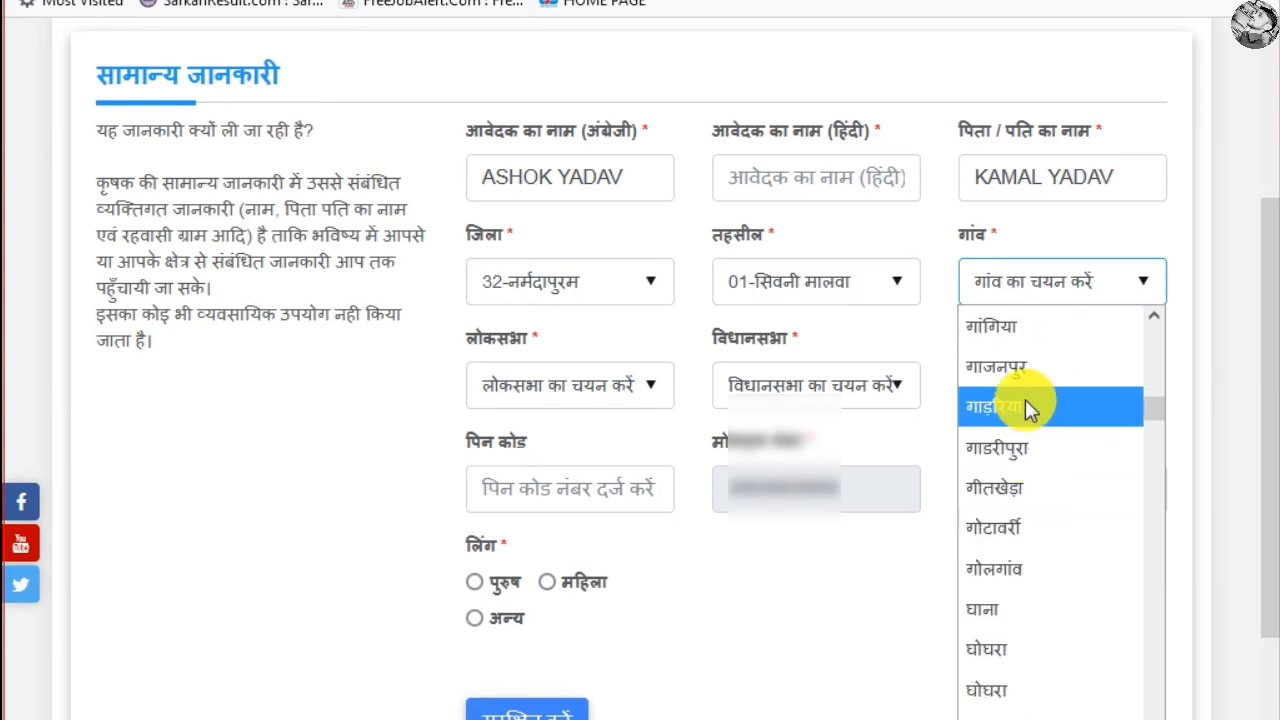
click(1028, 405)
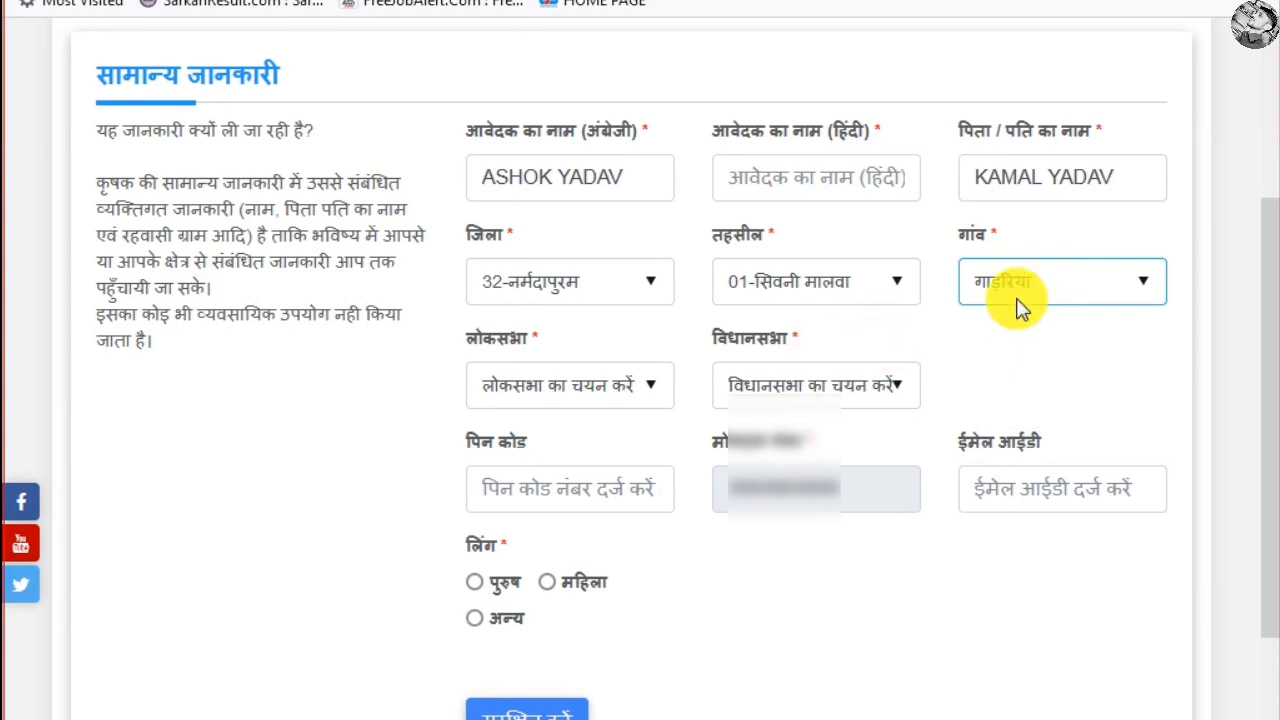
Set Lok Sabha constituency to होशंगाबाद and Vidhan Sabha constituency to सिवनी-मालवा
click(587, 387)
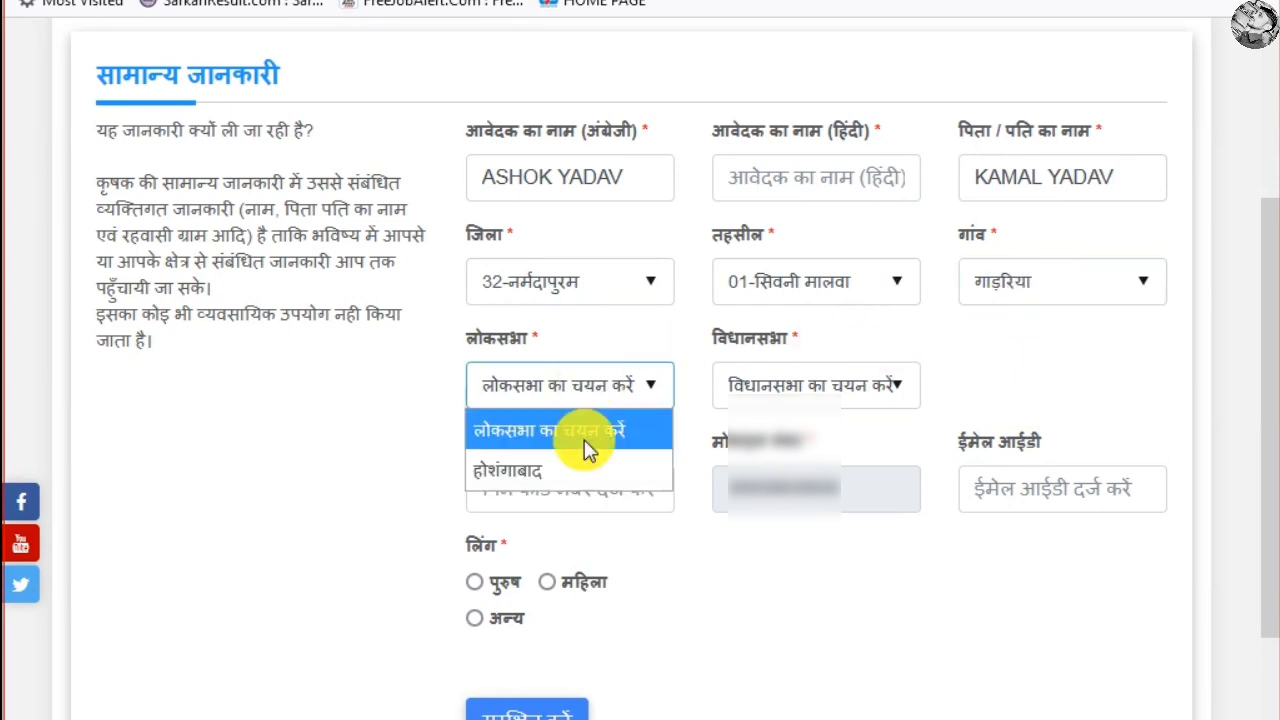
click(566, 468)
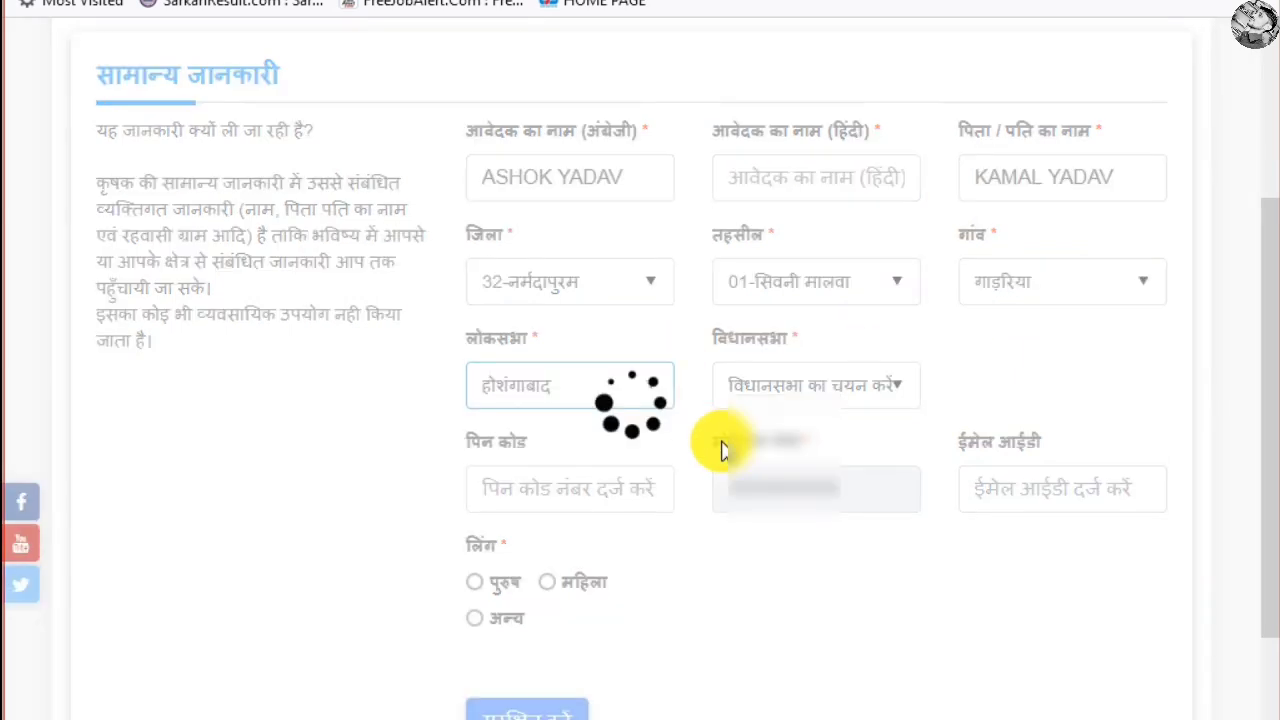
click(884, 394)
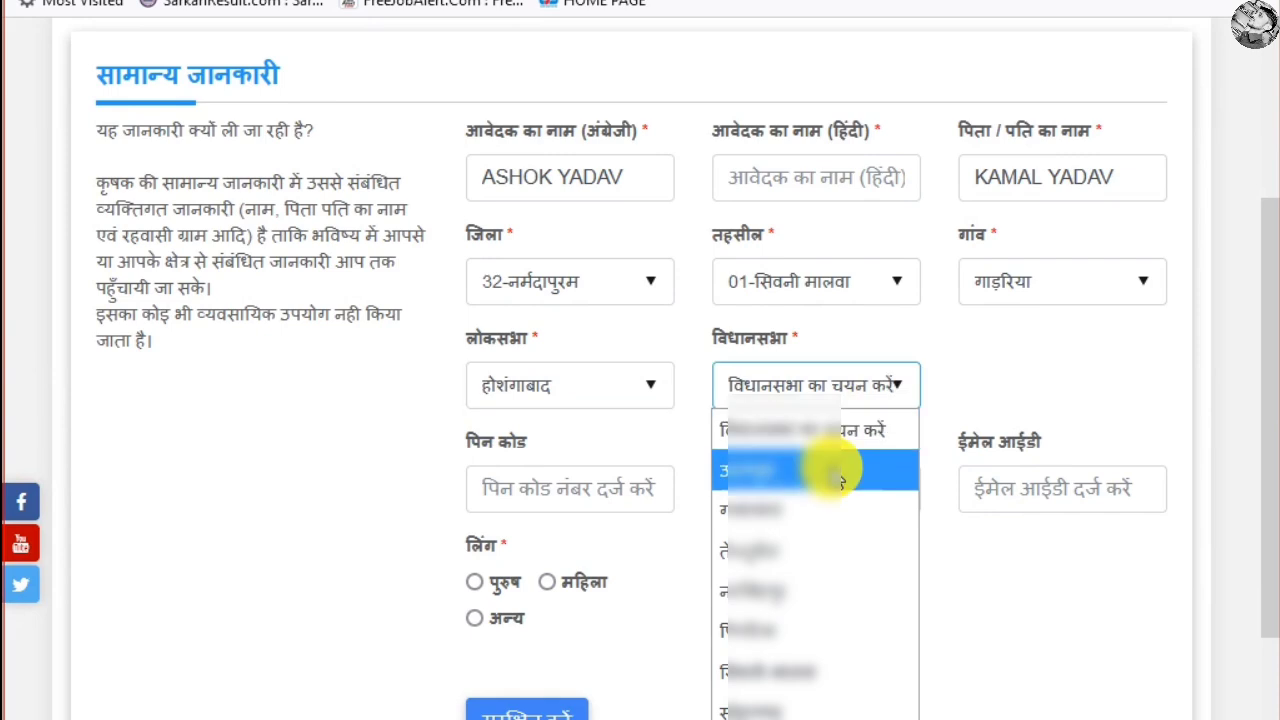
click(797, 665)
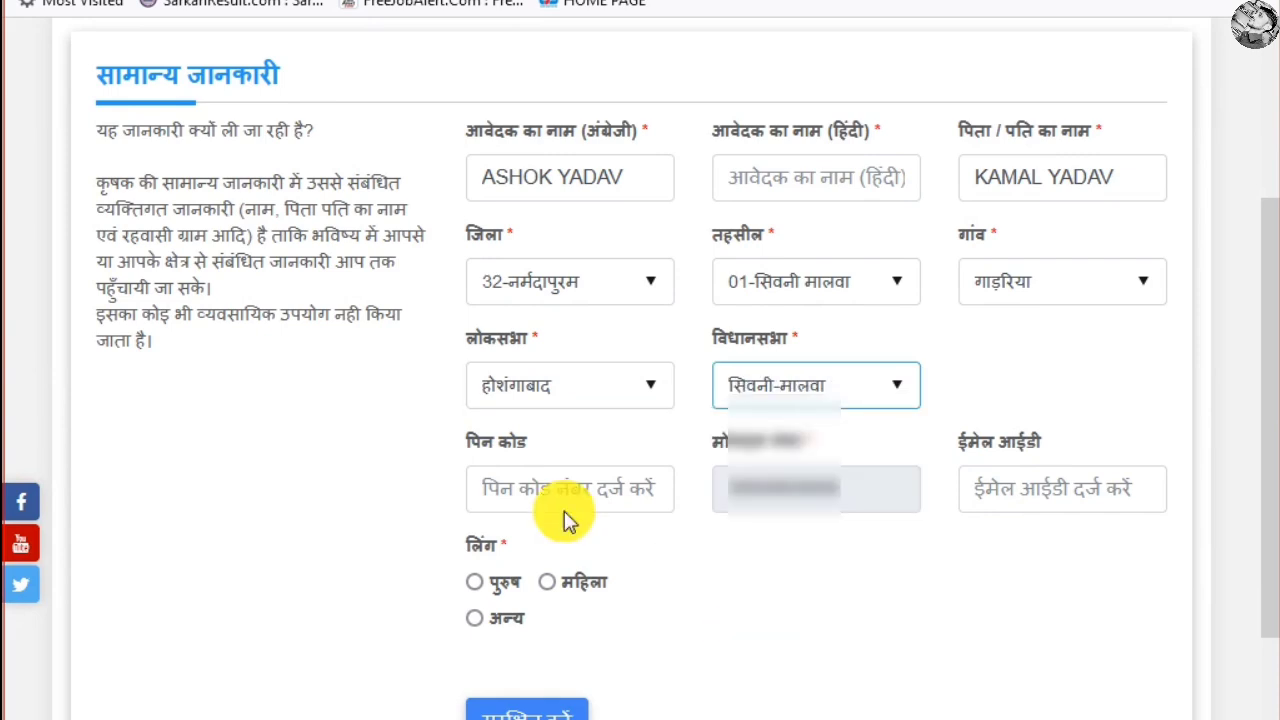
Fill in the PIN code and e-mail ID, mark gender पुरुष, and save the general information
click(609, 500)
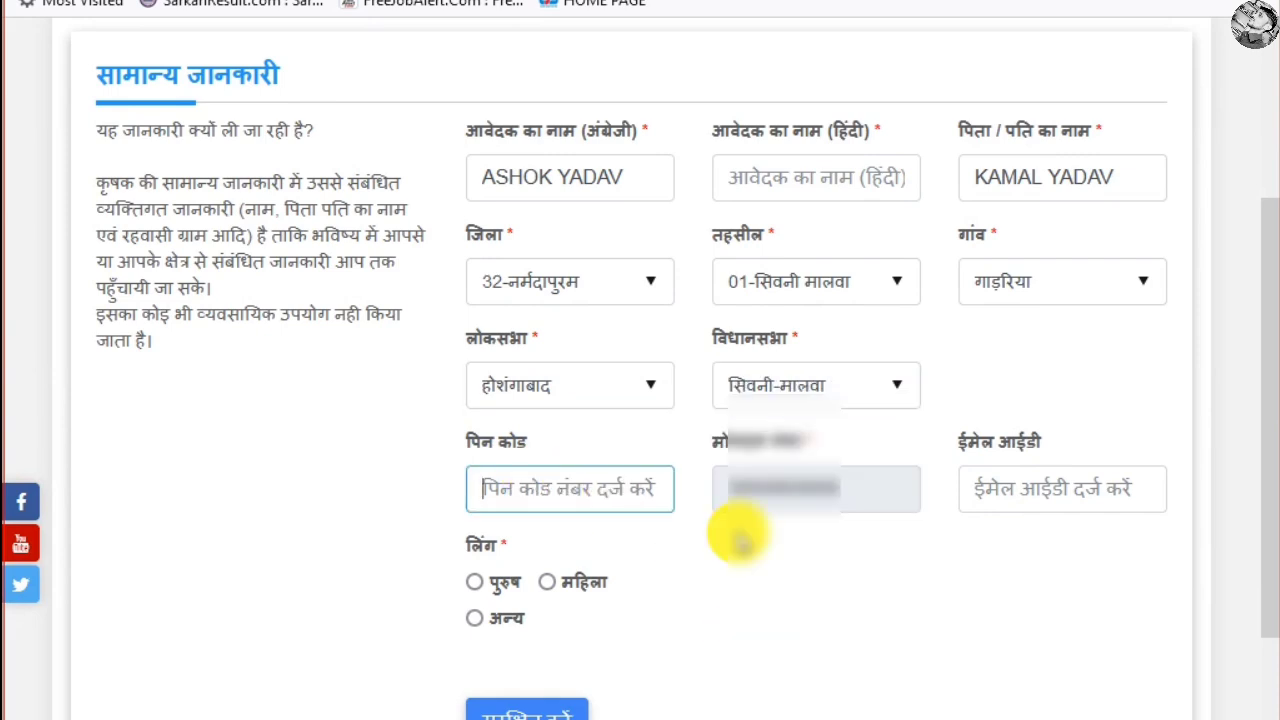
text(461221)
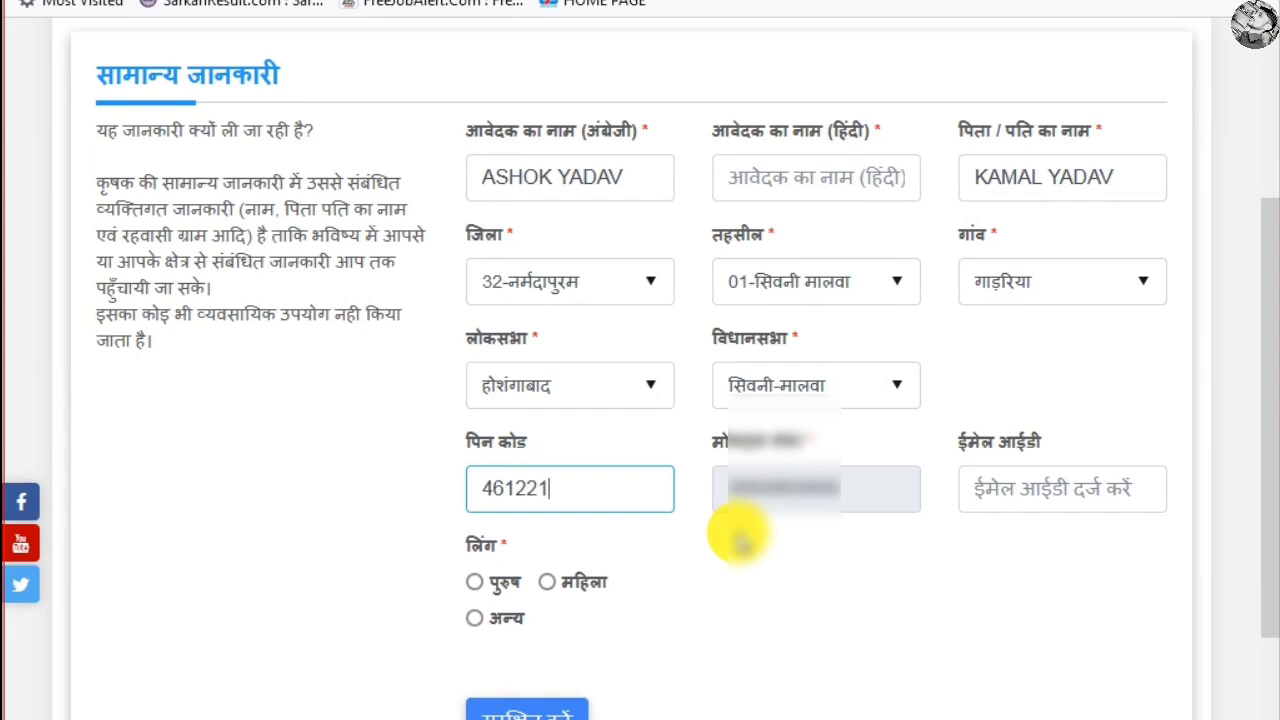
click(1050, 483)
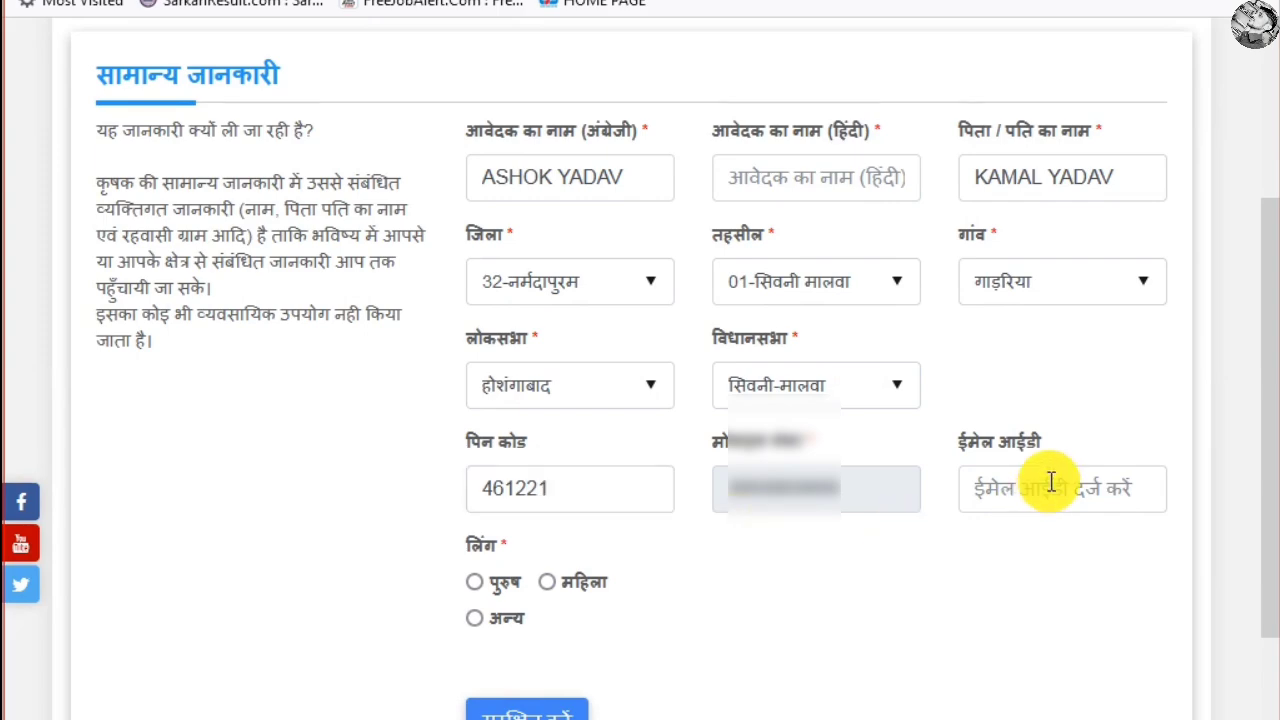
scroll(564, 458, down, 3)
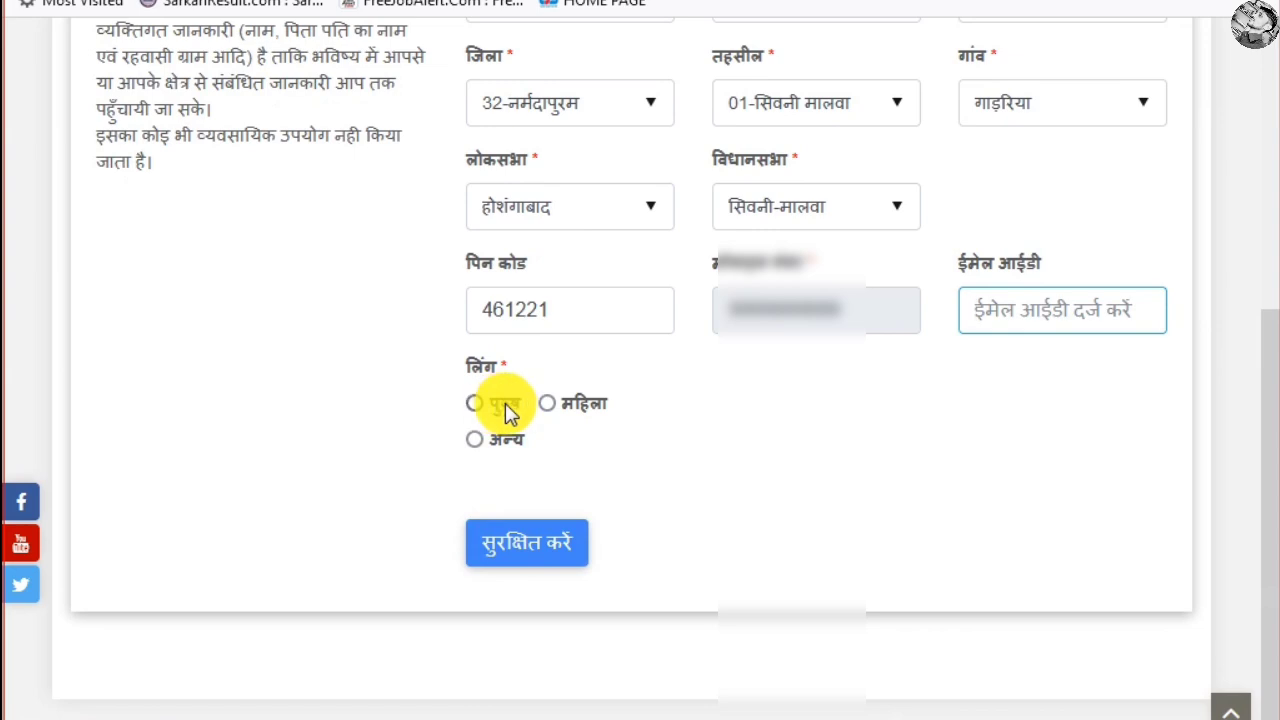
click(675, 420)
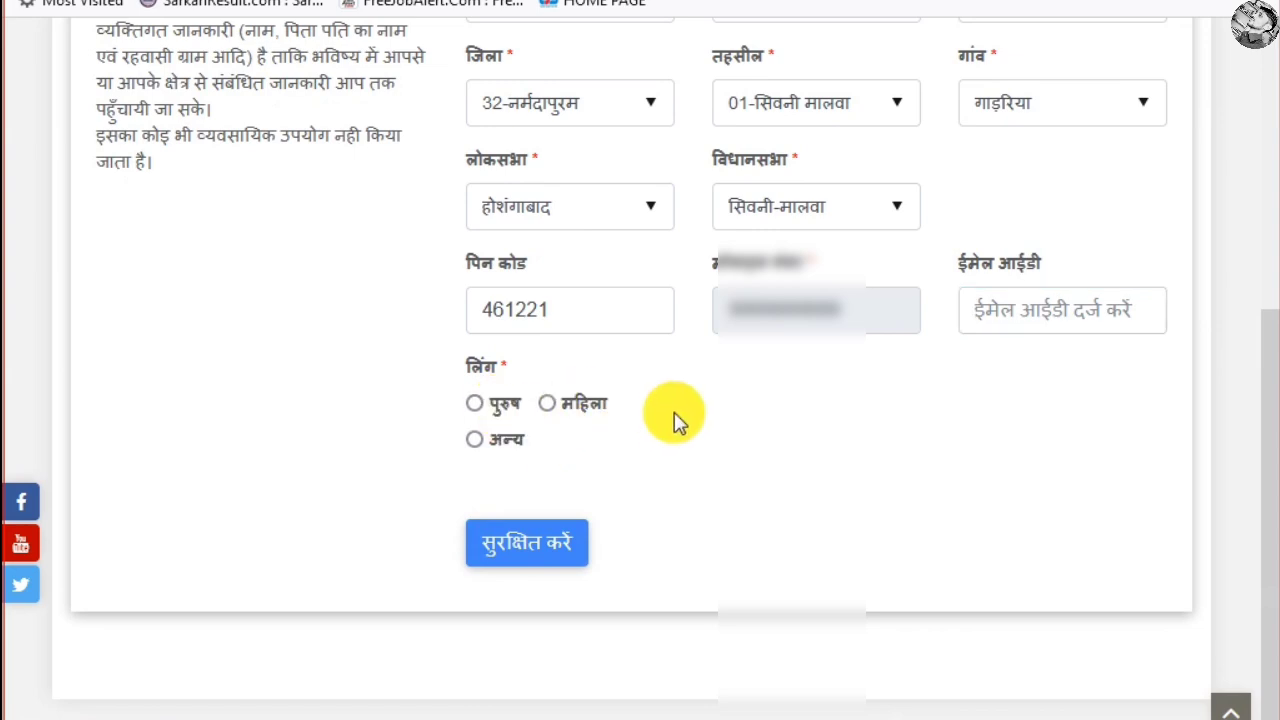
click(474, 404)
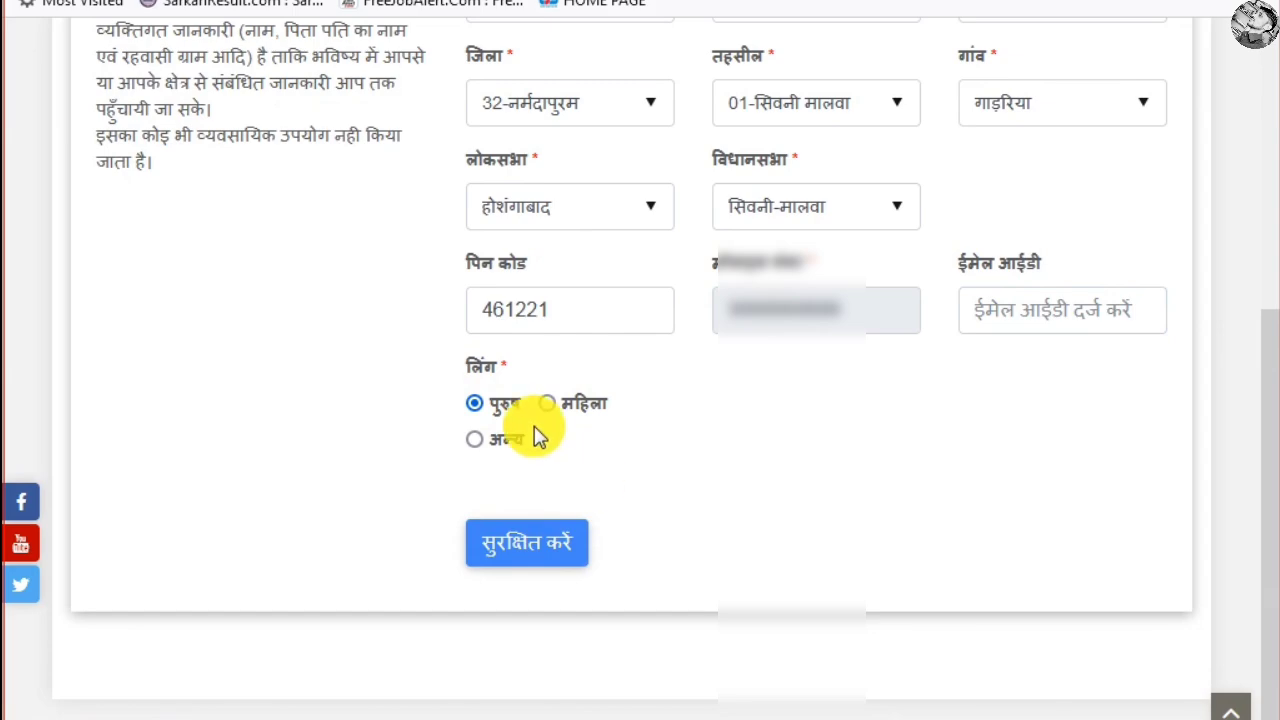
click(541, 554)
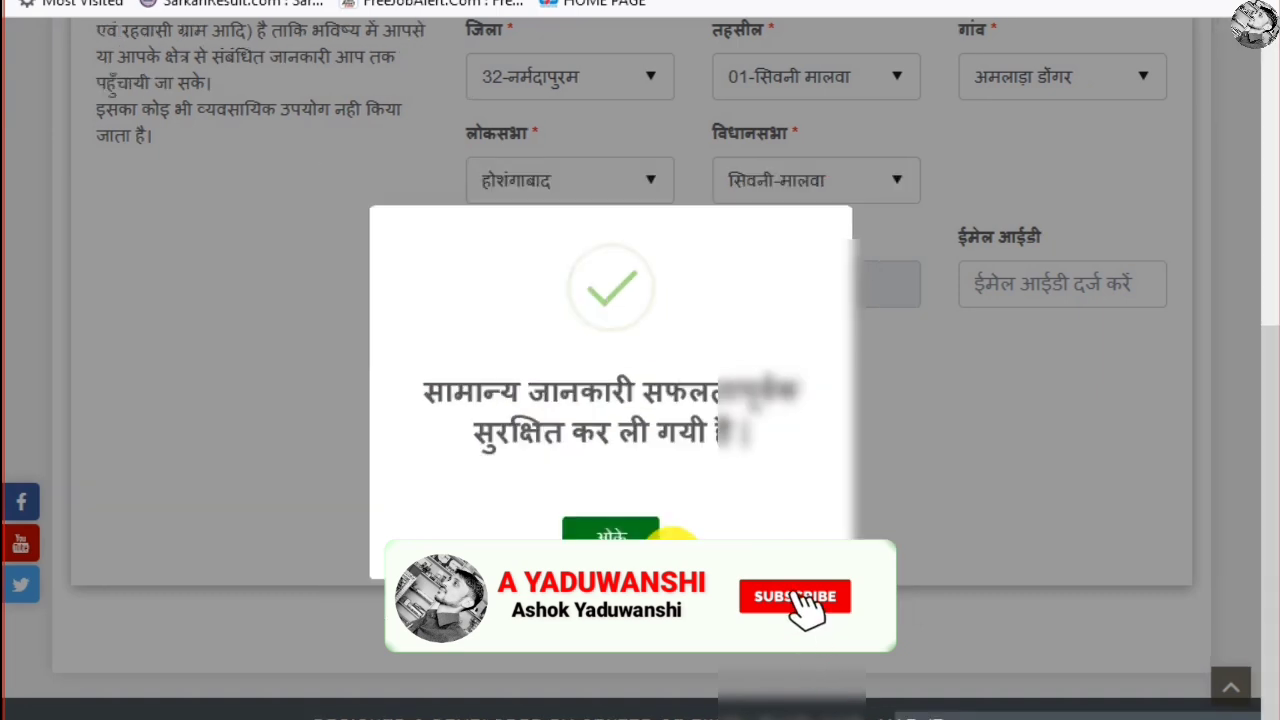
Acknowledge the saved-successfully message and continue to Aadhaar e-KYC
click(652, 536)
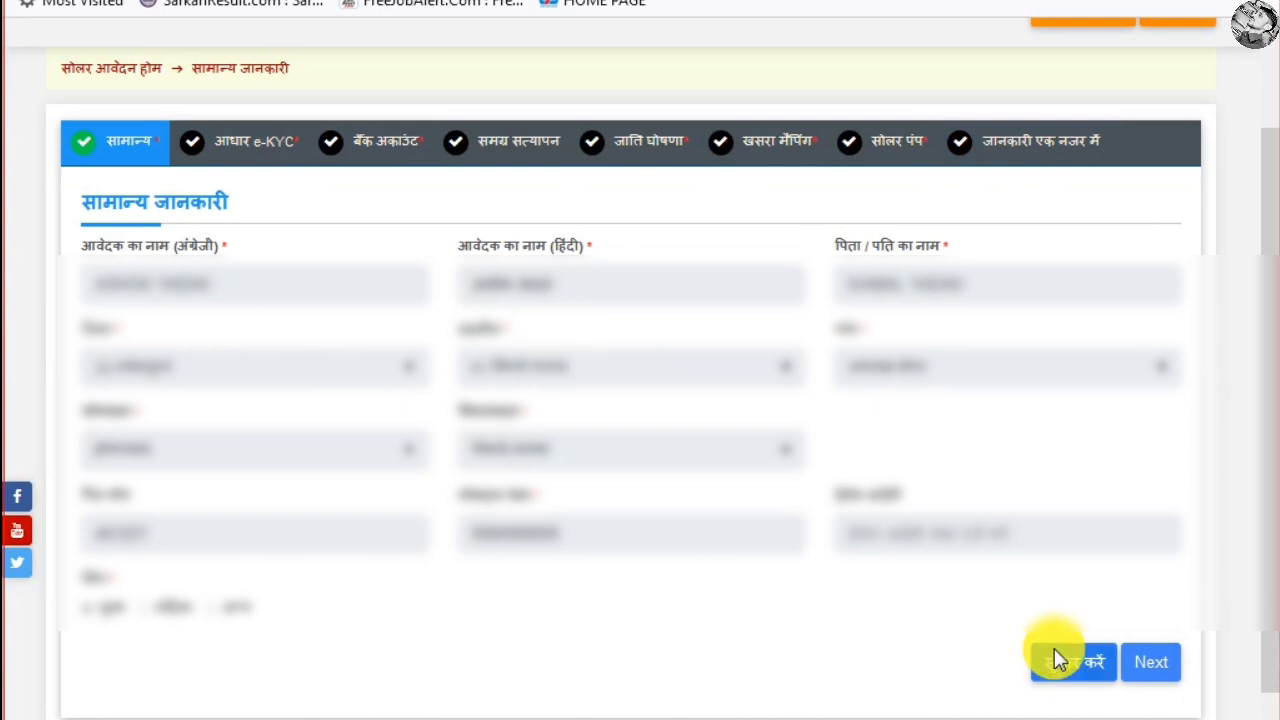
click(1157, 678)
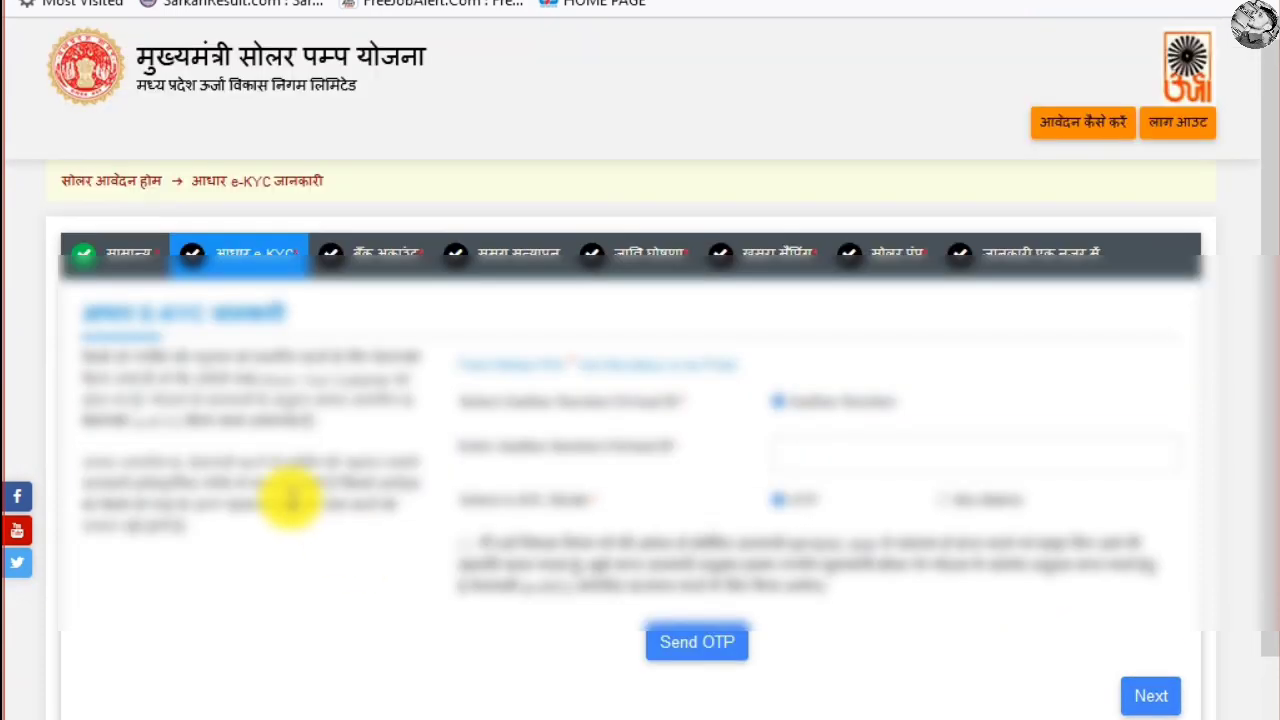
Select OTP as the e-KYC mode, keeping Aadhaar Number as the ID type
drag(97, 313, 243, 349)
click(93, 363)
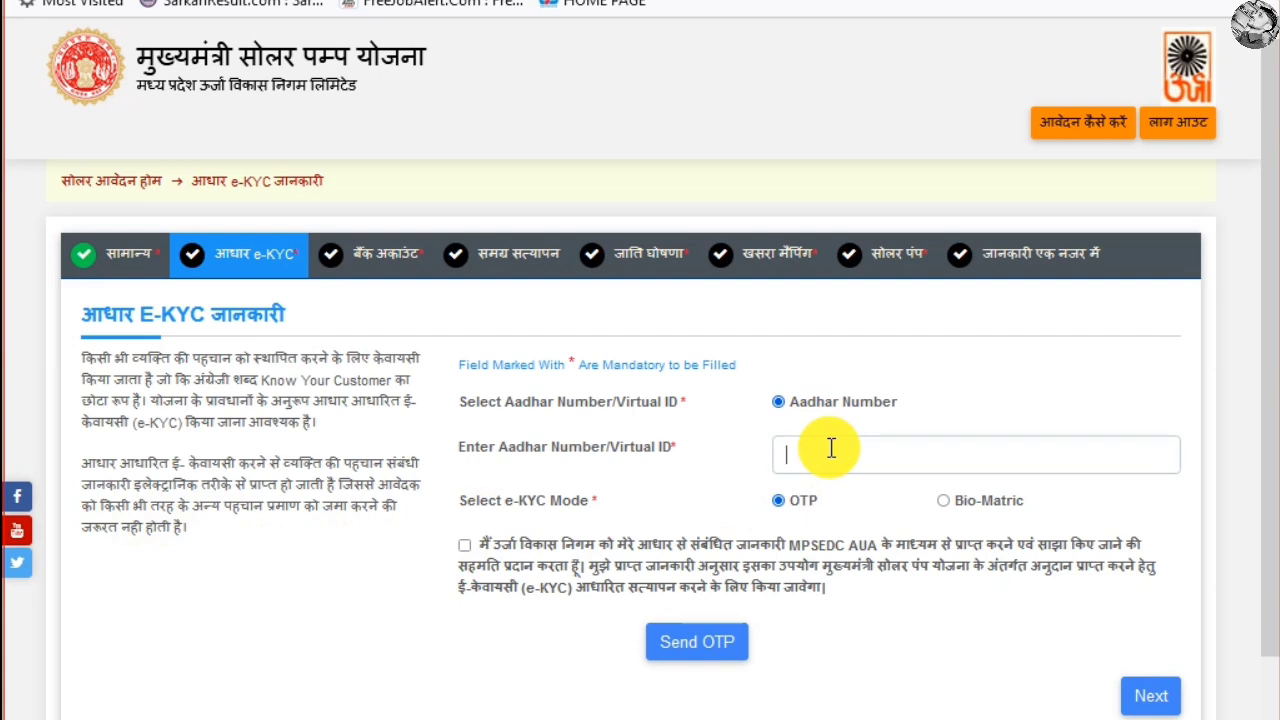
click(780, 502)
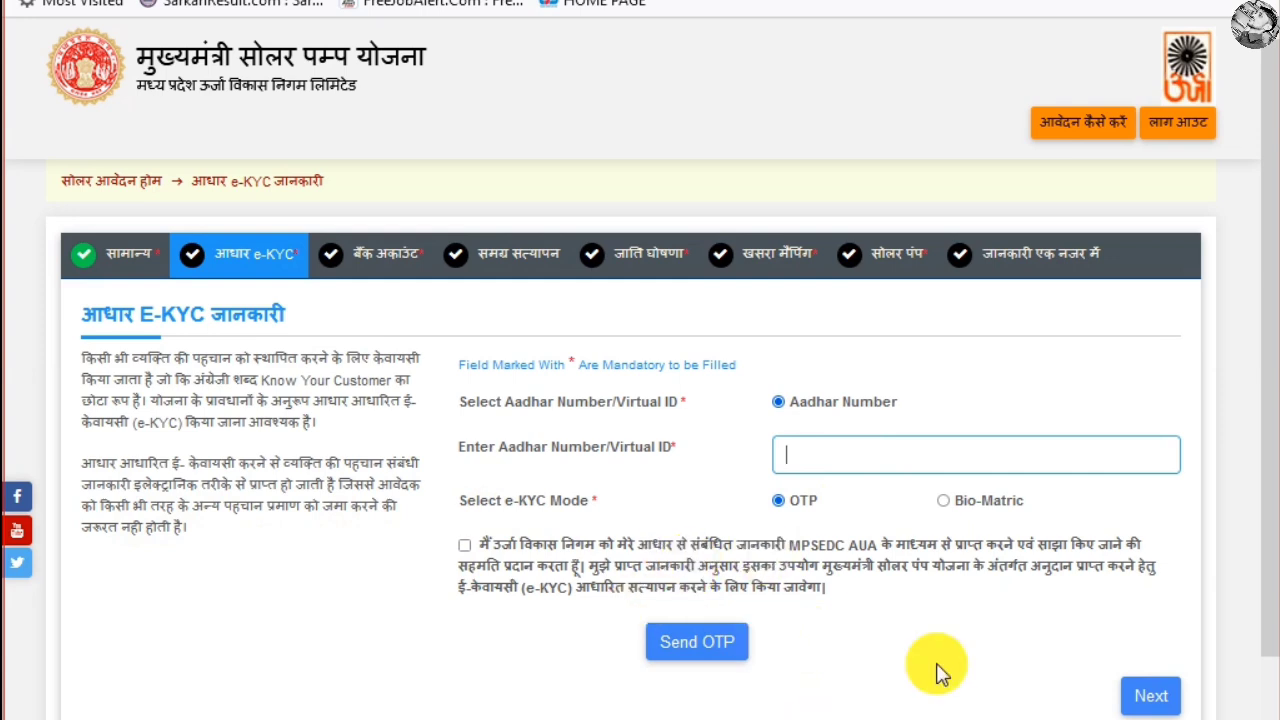
Continue to the bank account step and read its registration-fee refund explanation
click(1156, 700)
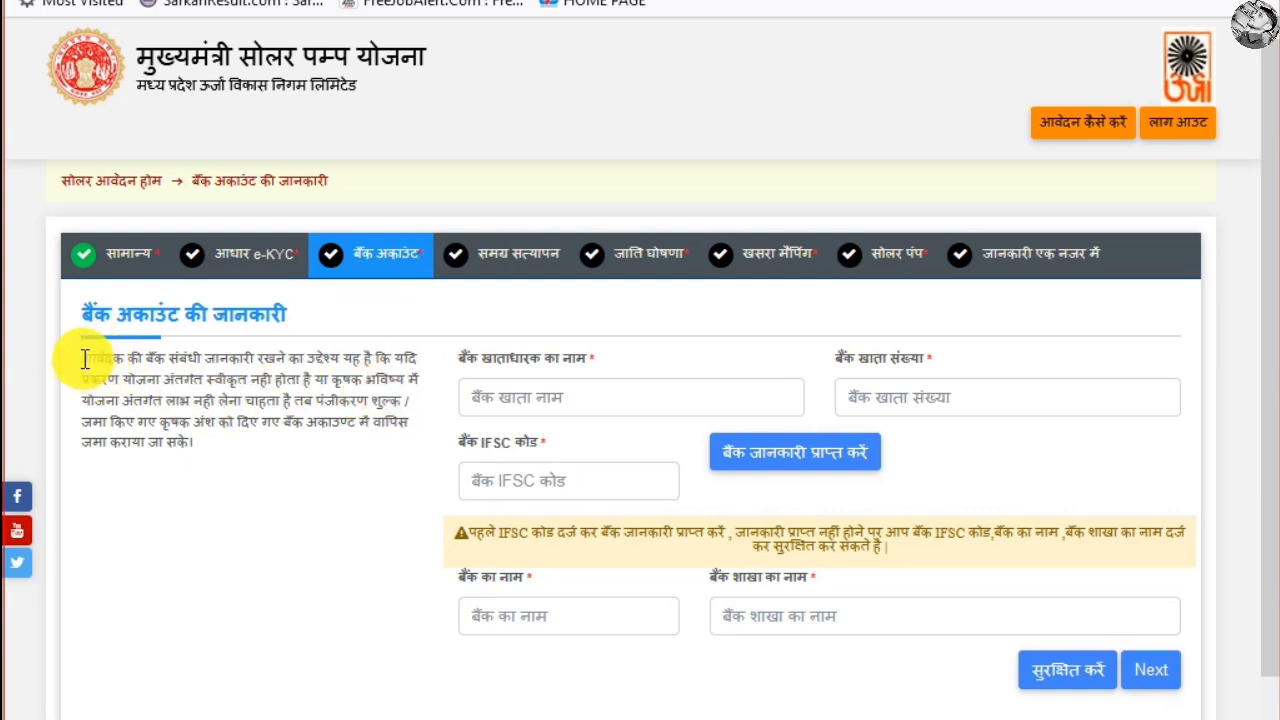
drag(82, 357, 185, 358)
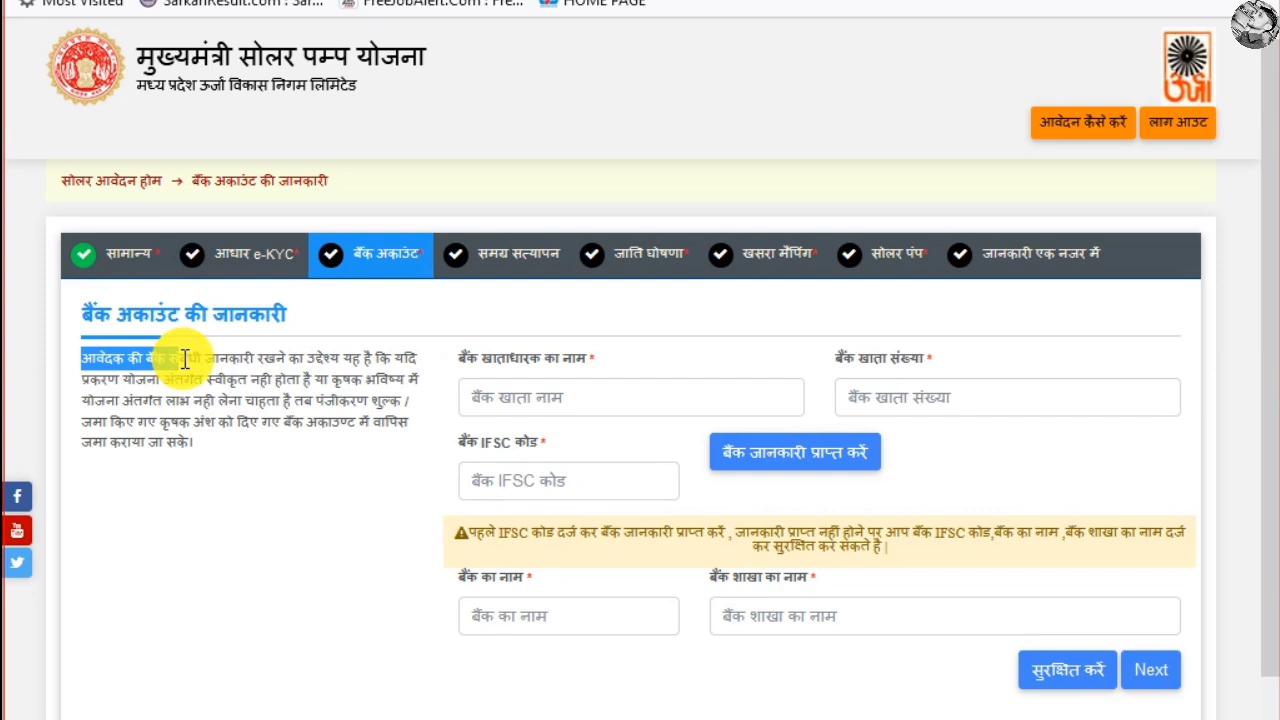
click(215, 358)
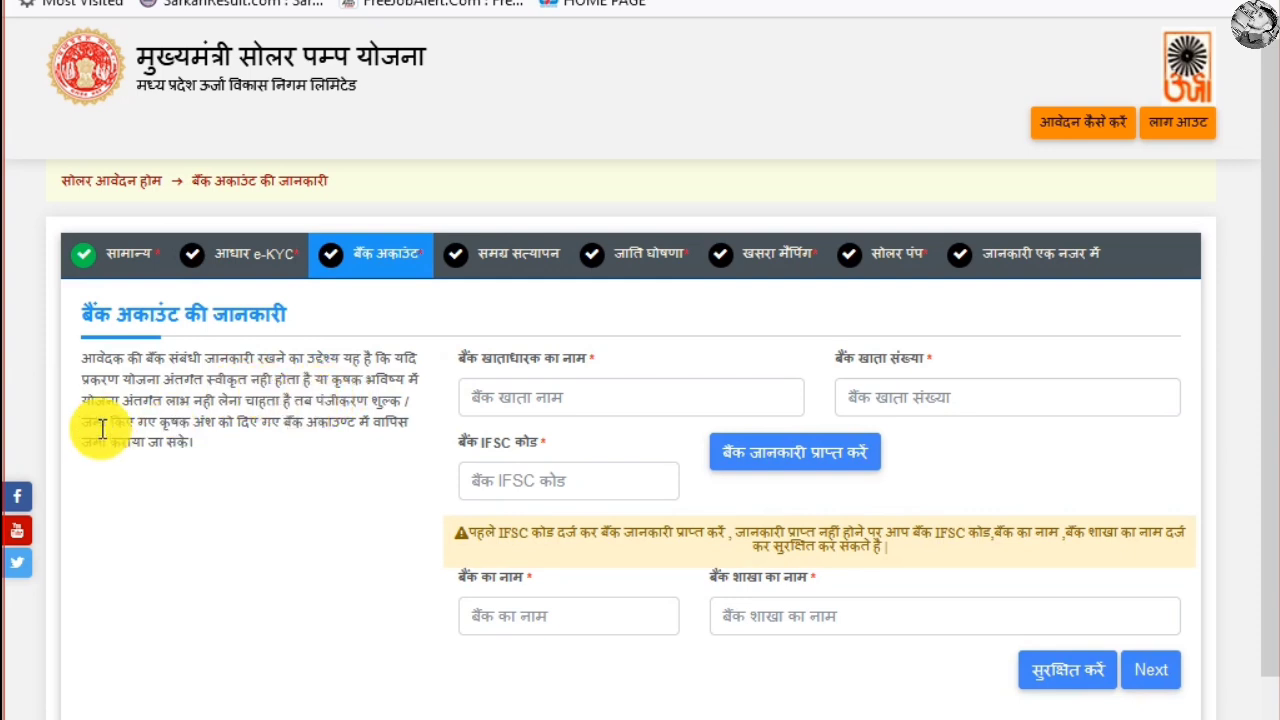
drag(248, 401, 289, 403)
drag(292, 401, 404, 401)
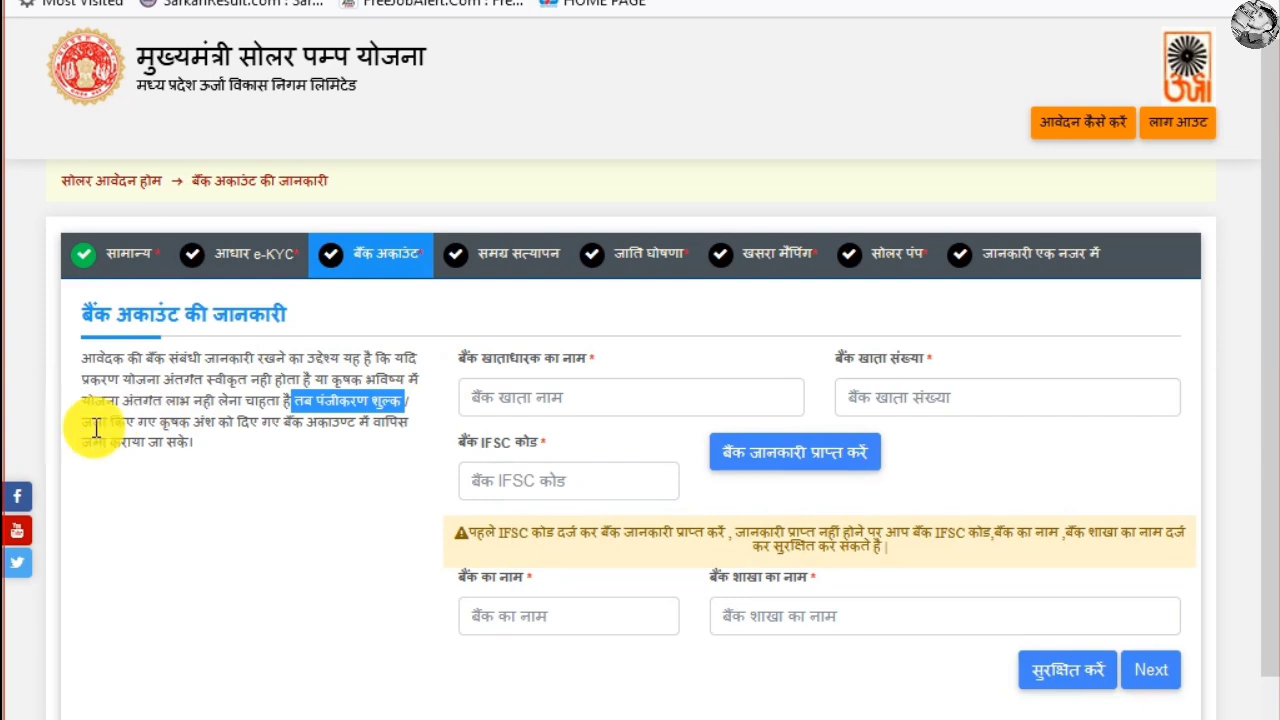
drag(83, 424, 322, 465)
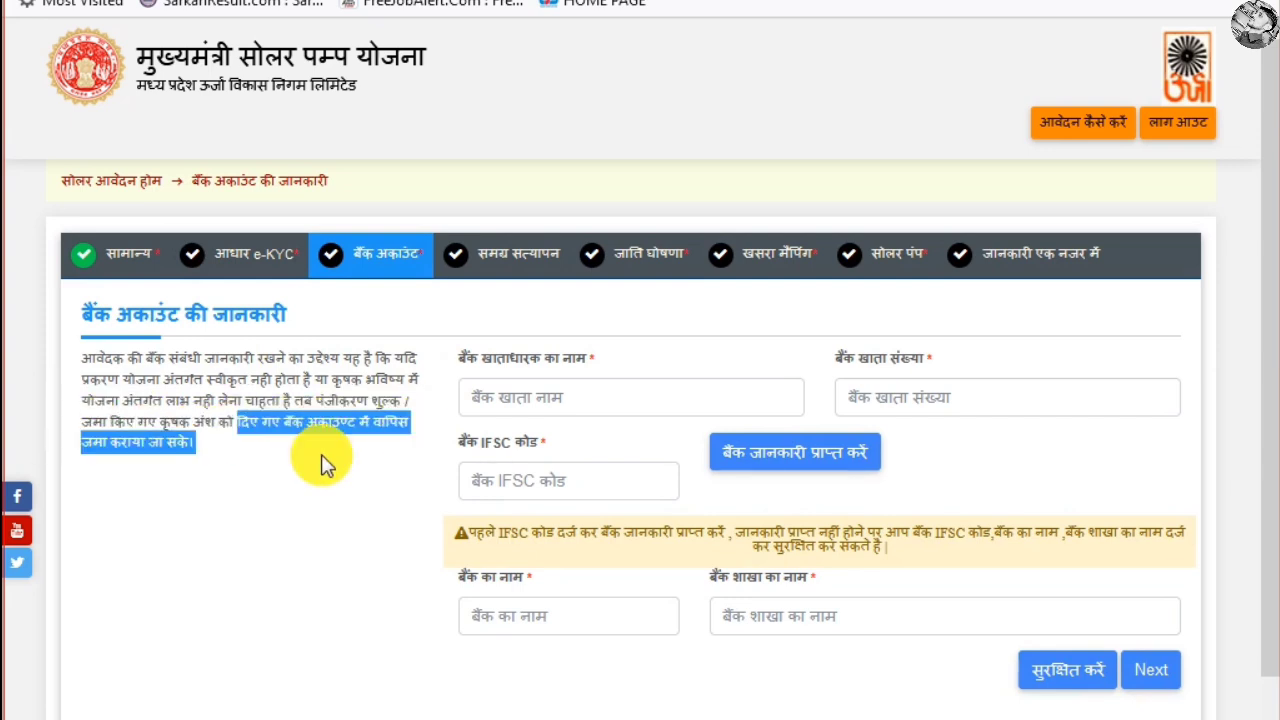
click(223, 453)
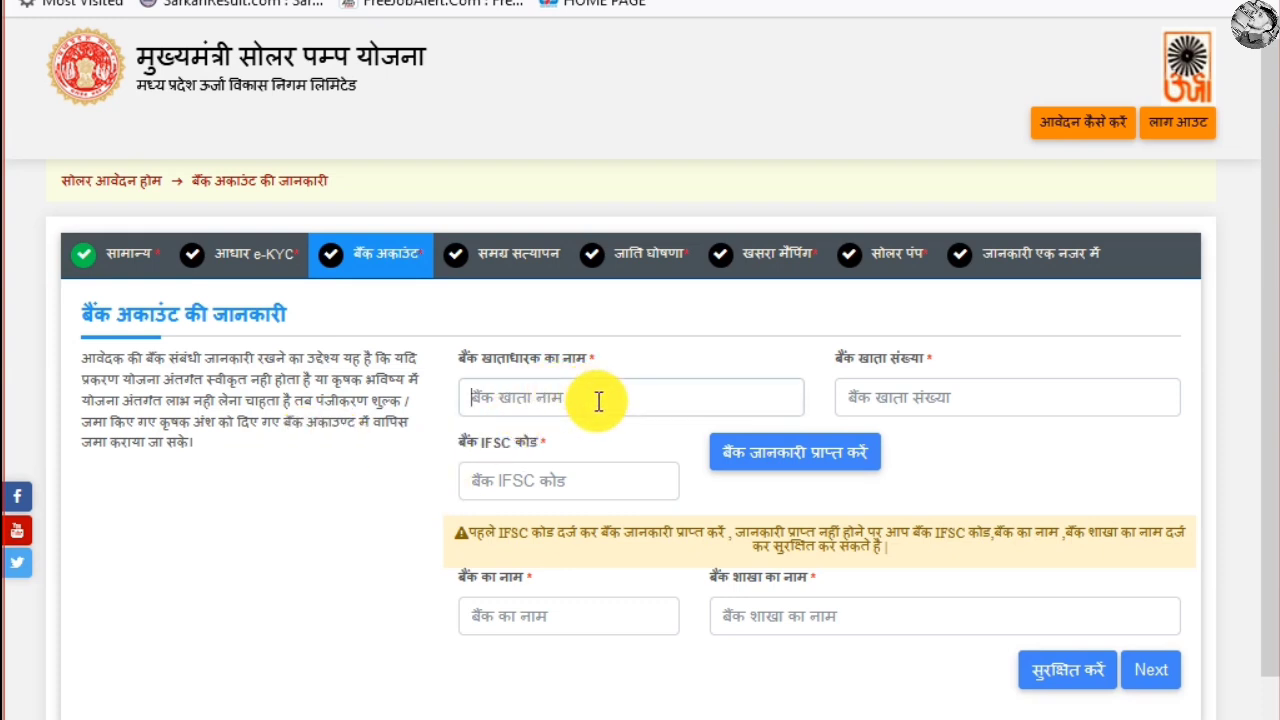
Go through the account number, IFSC, bank name and branch fields, then continue to समग्र सत्यापन
click(929, 394)
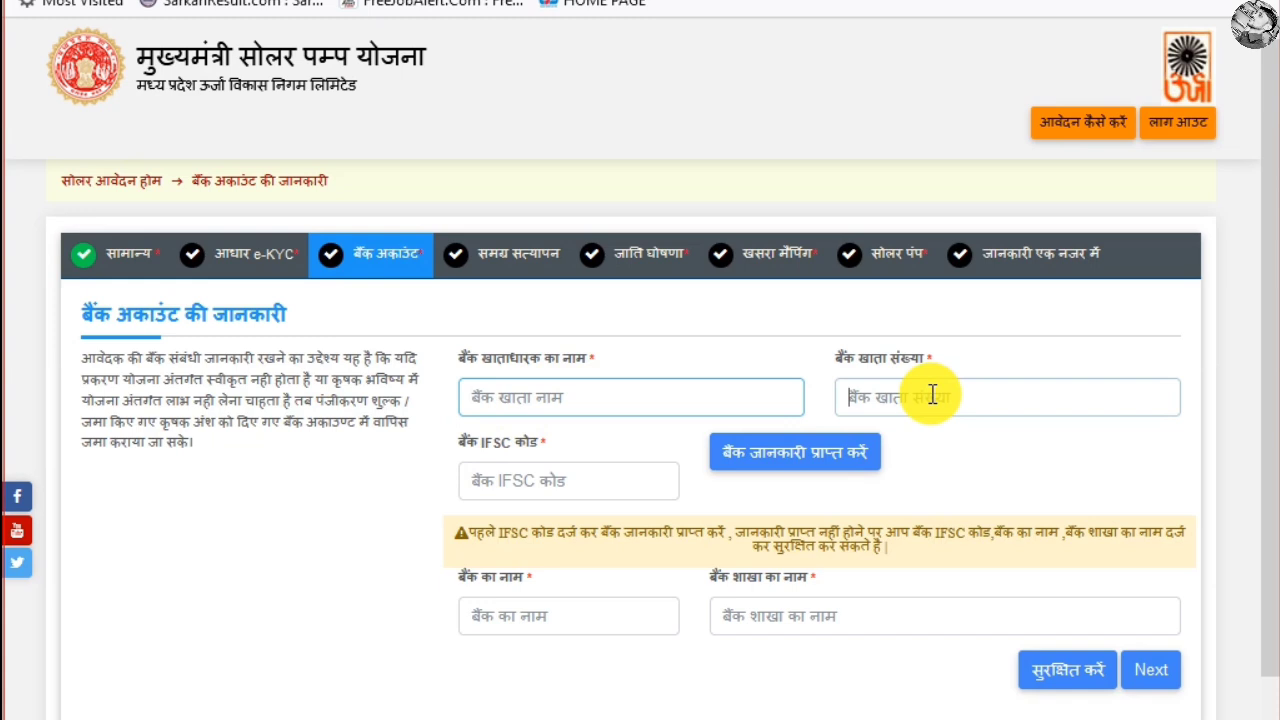
click(561, 480)
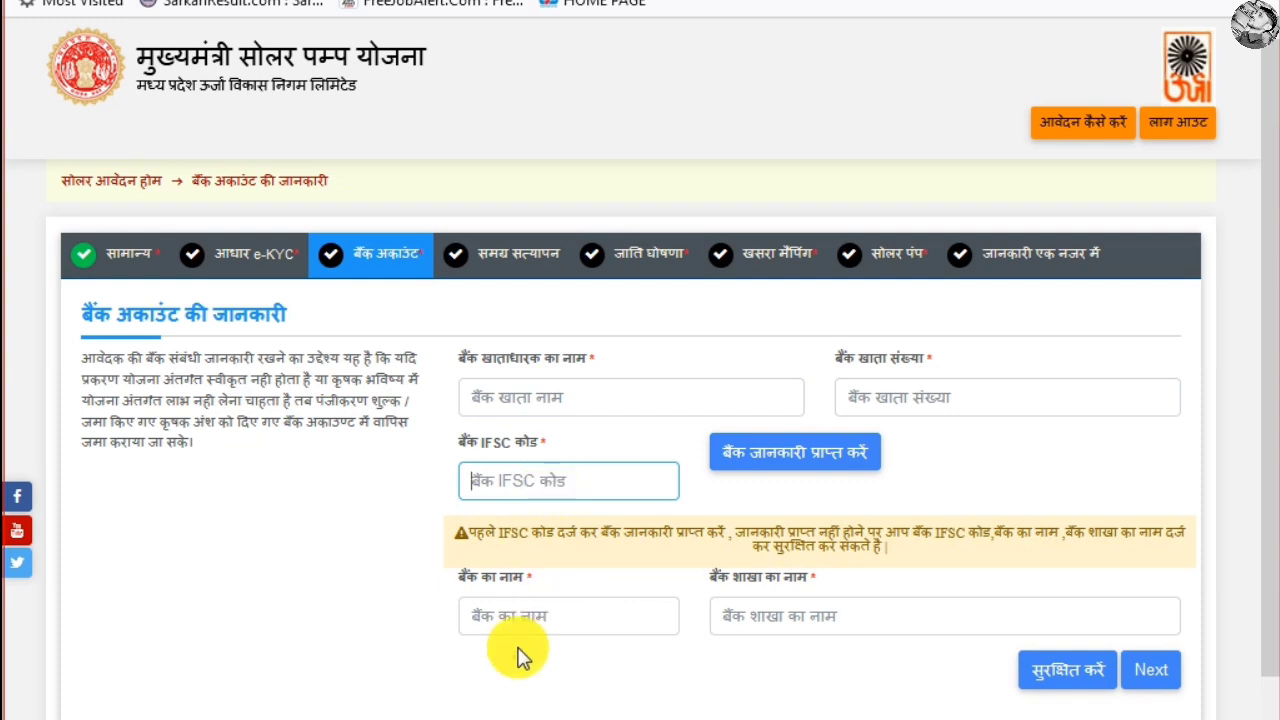
click(562, 613)
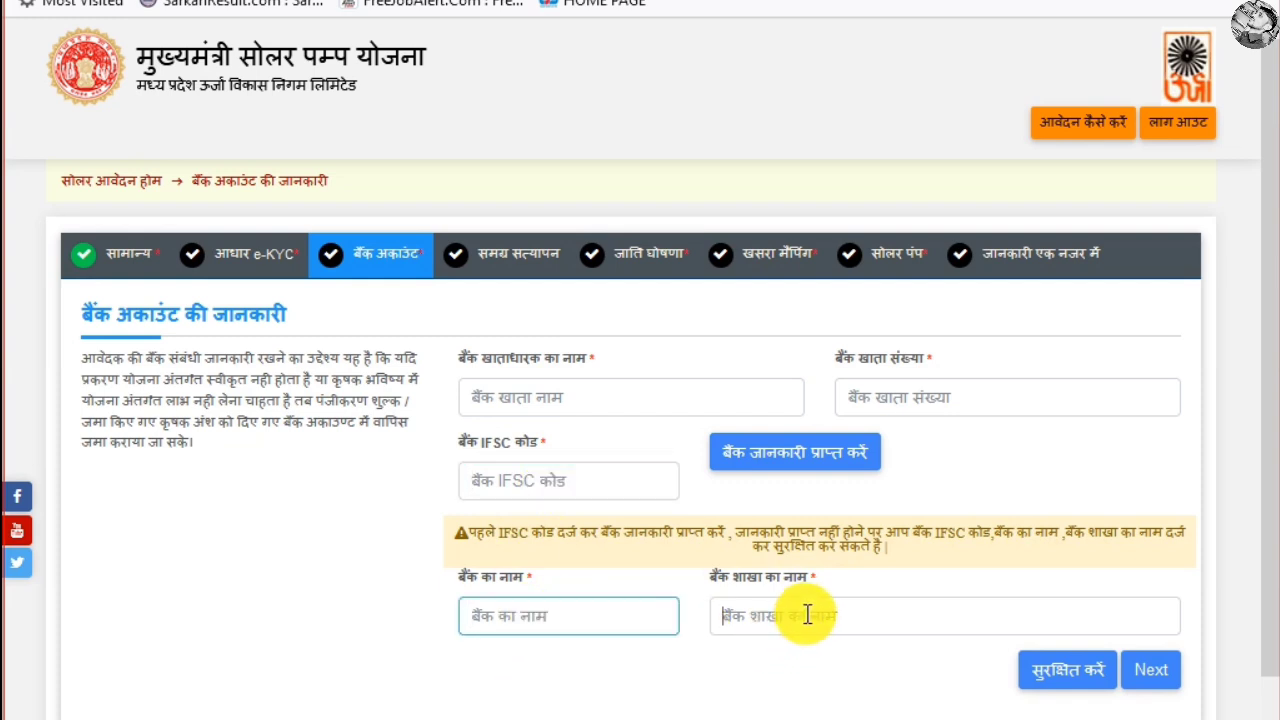
click(807, 614)
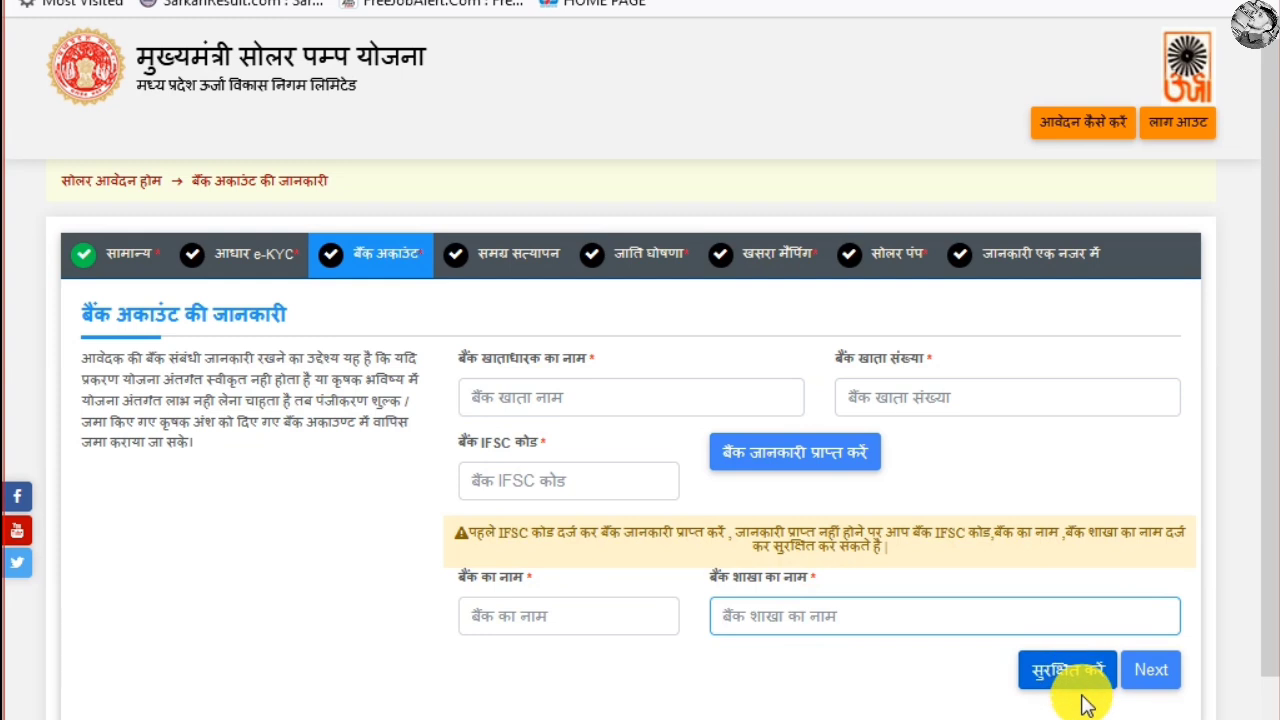
click(1153, 672)
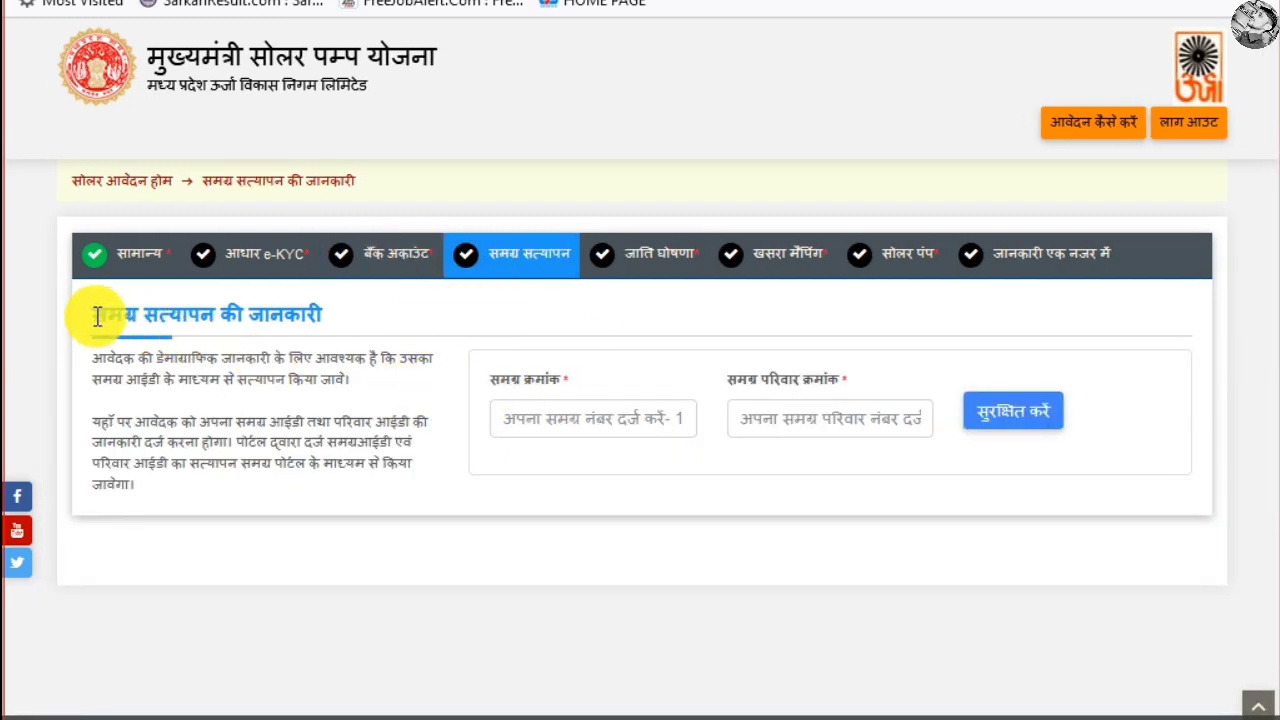
Go through the Samagra ID and family ID fields and save the Samagra verification
drag(97, 316, 357, 329)
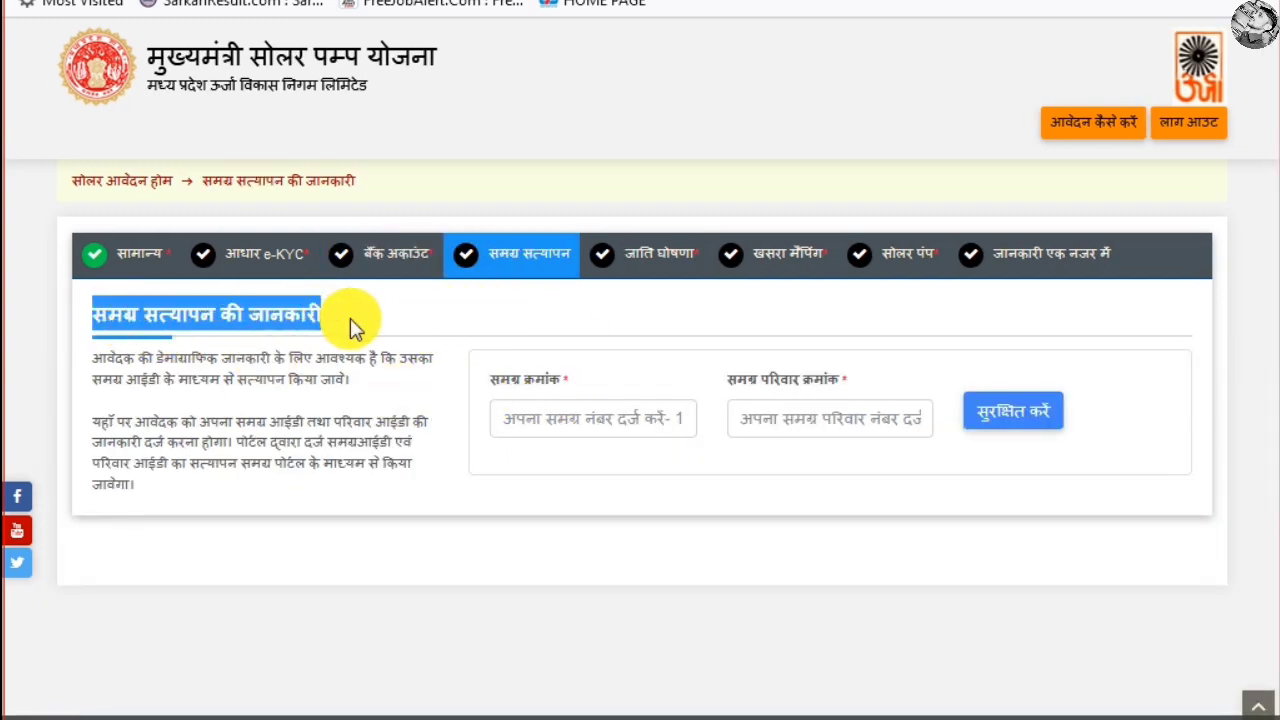
click(603, 421)
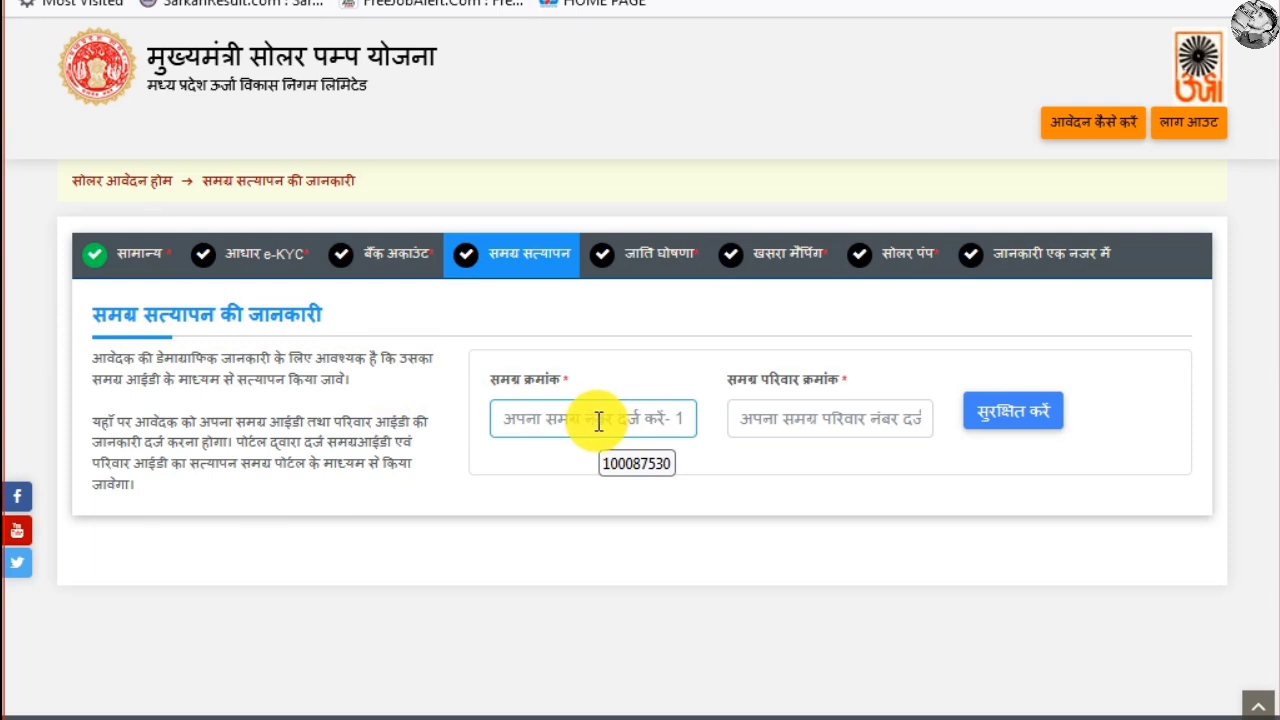
click(801, 409)
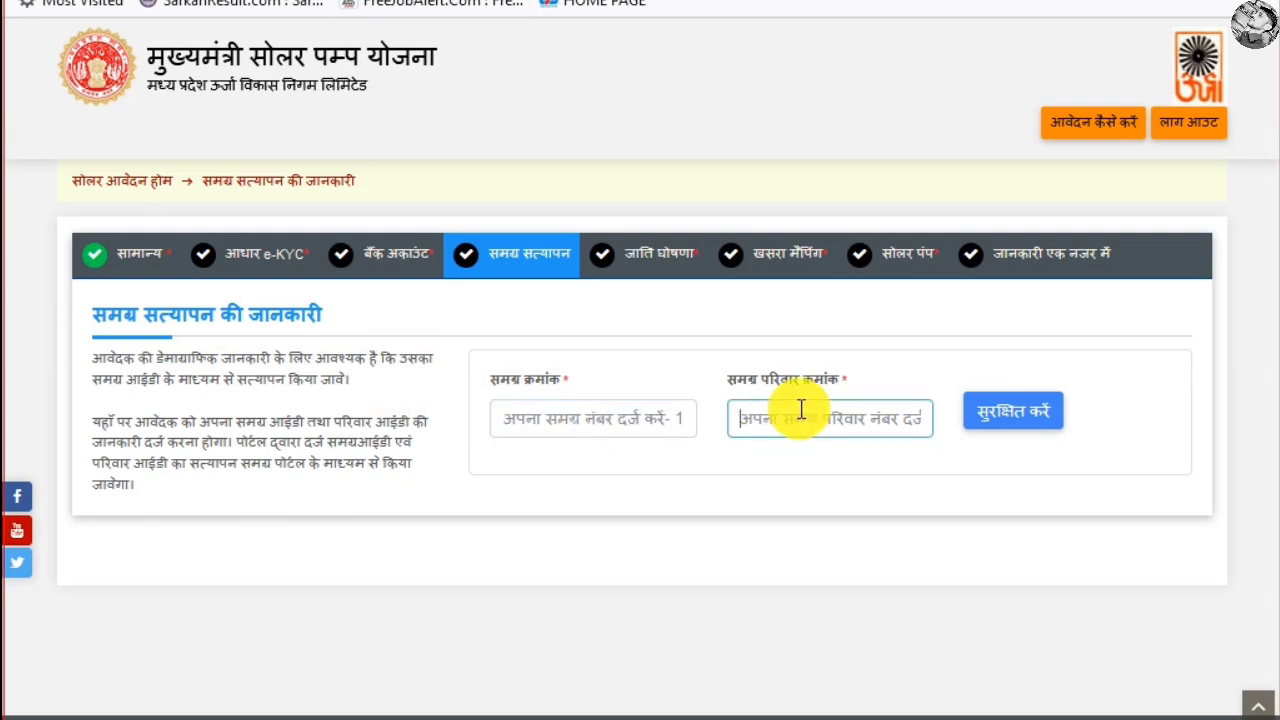
click(1020, 418)
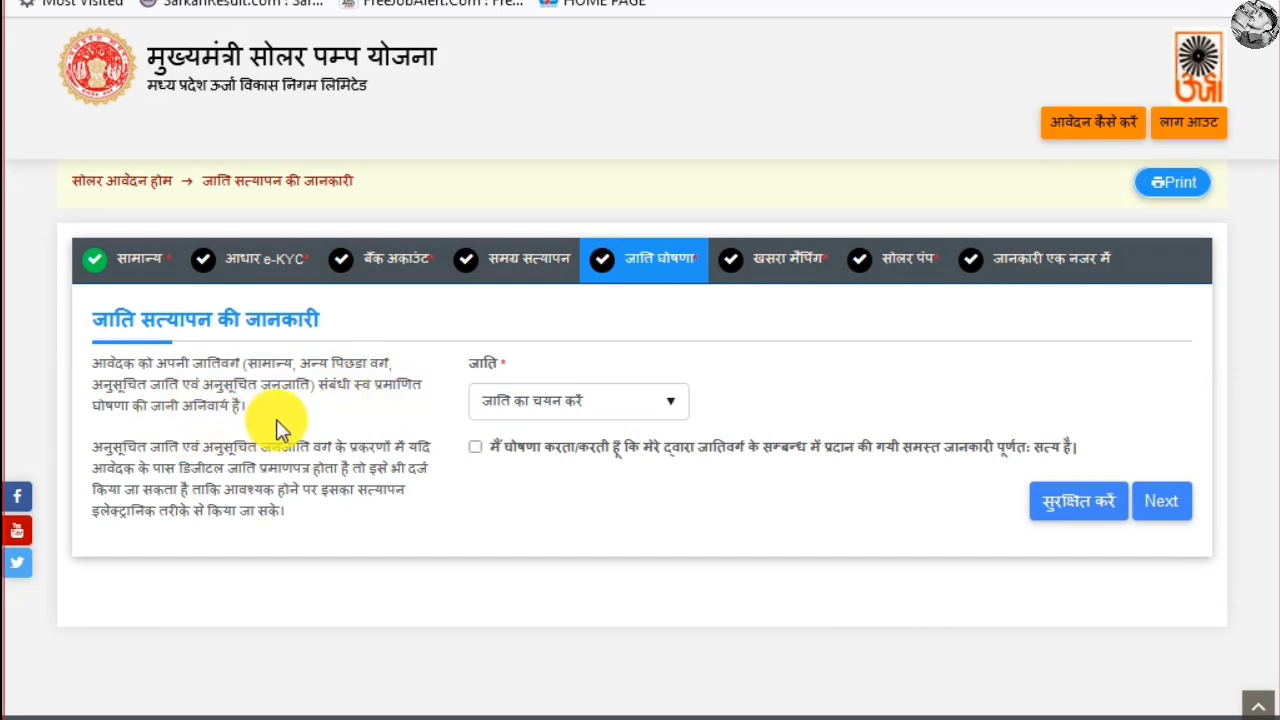
Declare caste पिछड़ा वर्ग (OBC), tick the declaration, save, and continue to खसरा मैपिंग
click(533, 408)
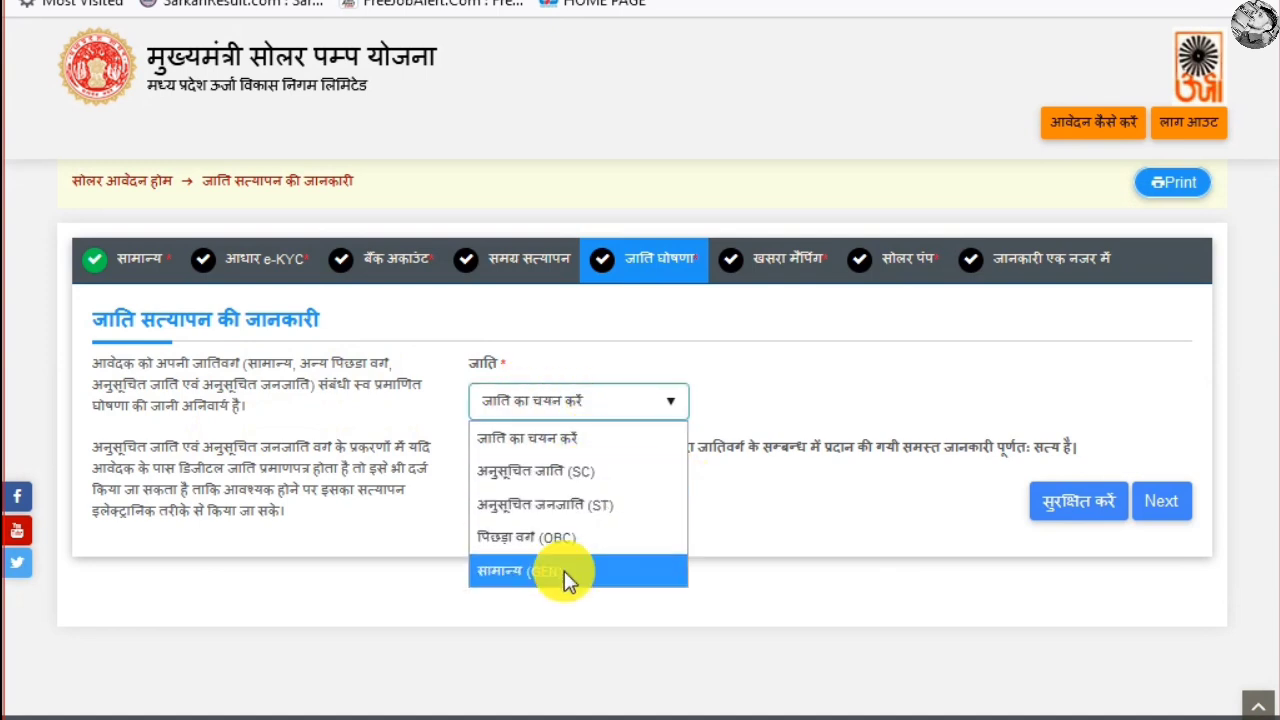
click(611, 535)
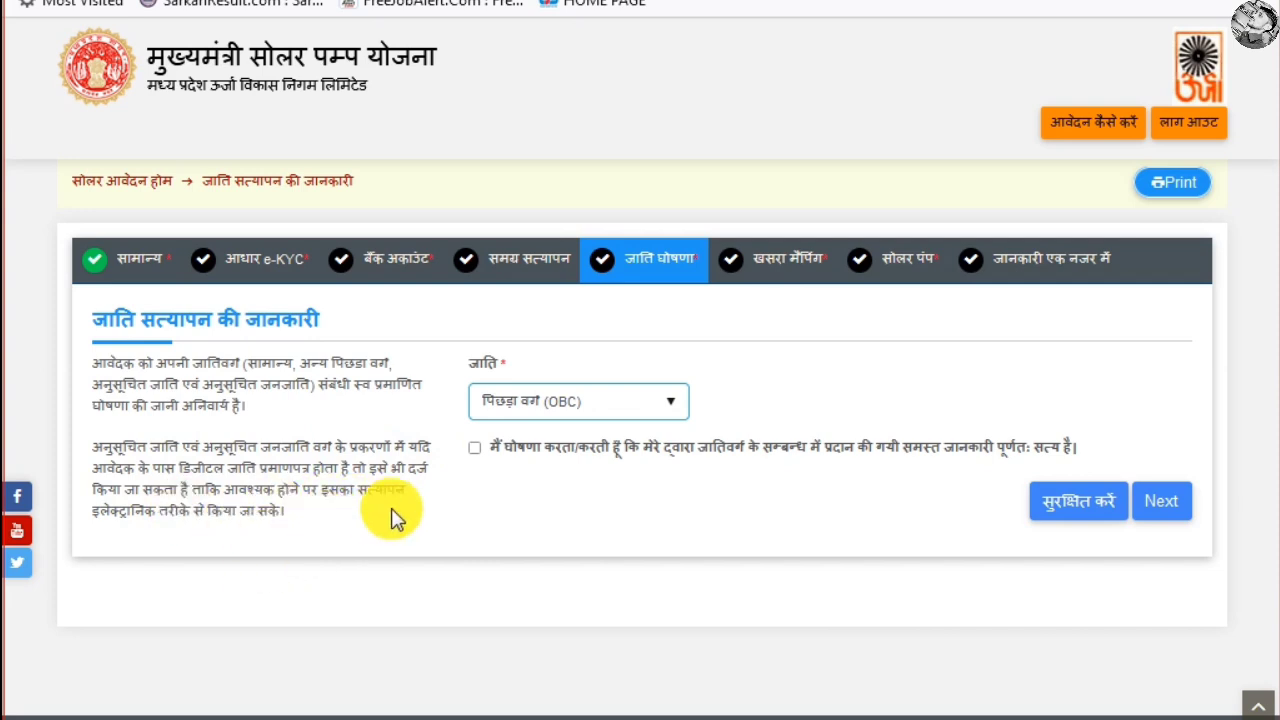
click(475, 448)
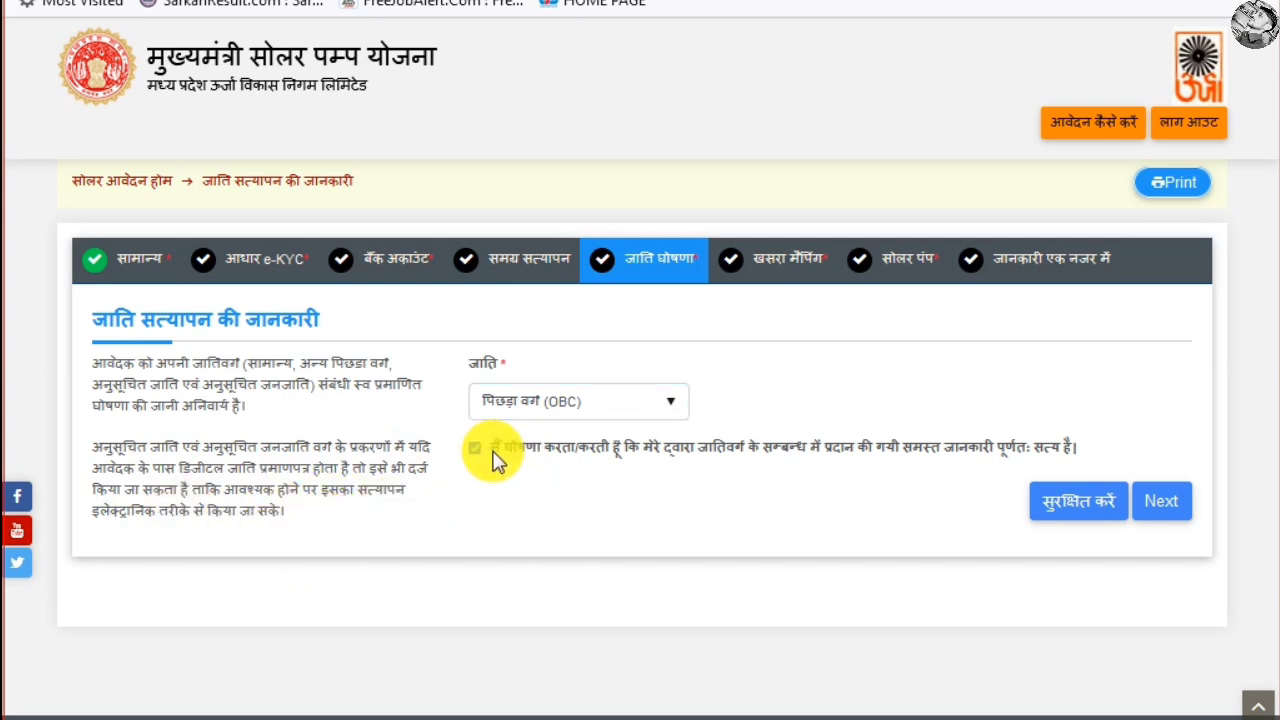
click(1088, 508)
click(1162, 504)
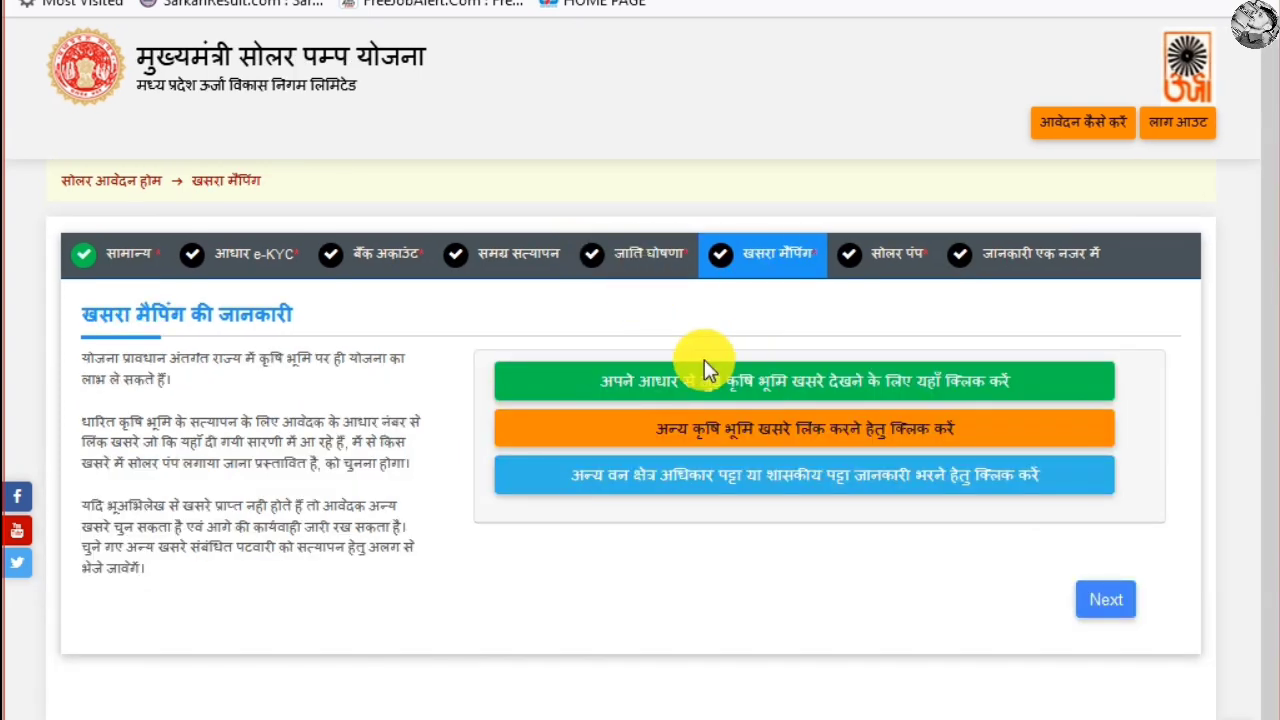
Read the खसरा मैपिंग heading and the land verification explanation
drag(90, 317, 356, 316)
drag(90, 365, 408, 380)
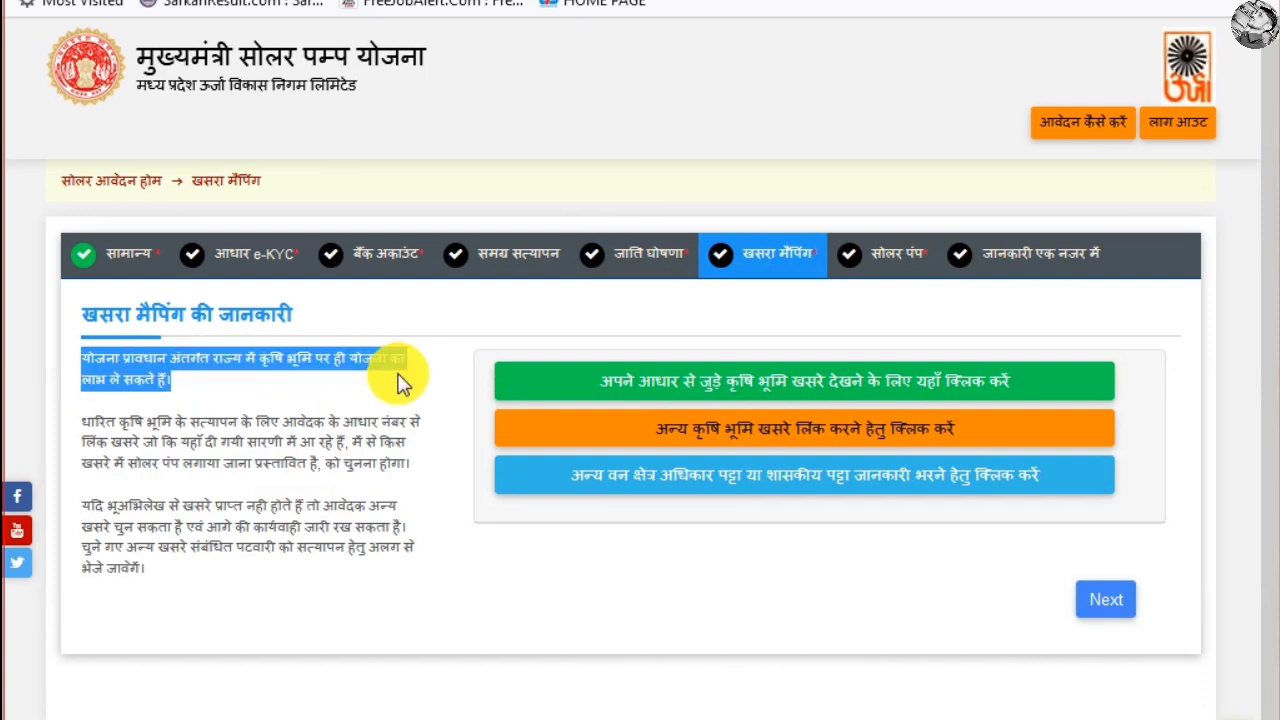
click(165, 405)
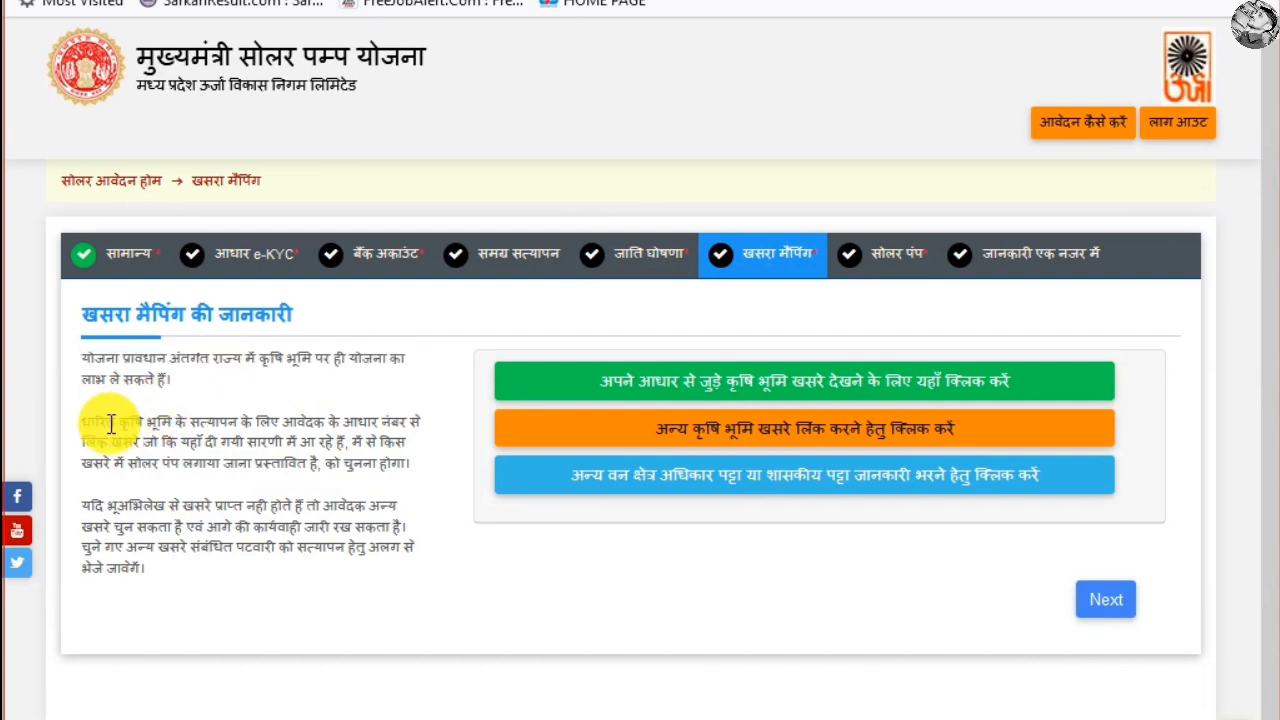
drag(80, 420, 320, 443)
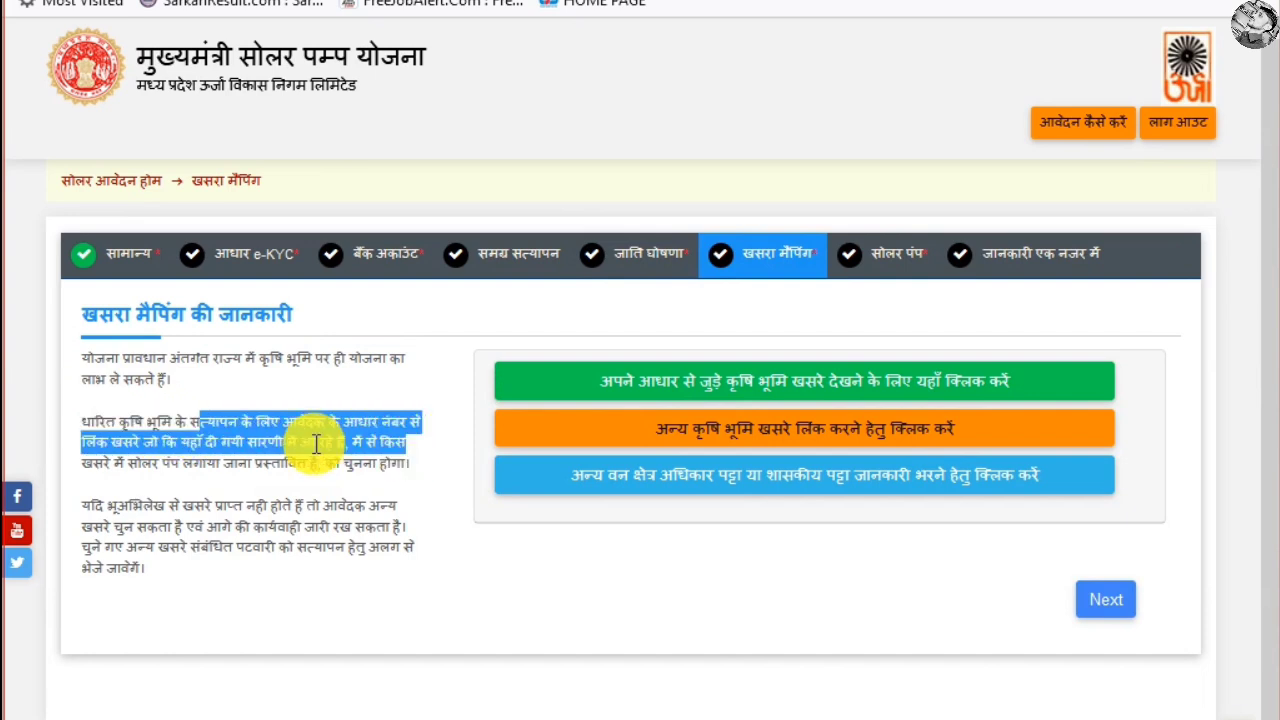
click(213, 455)
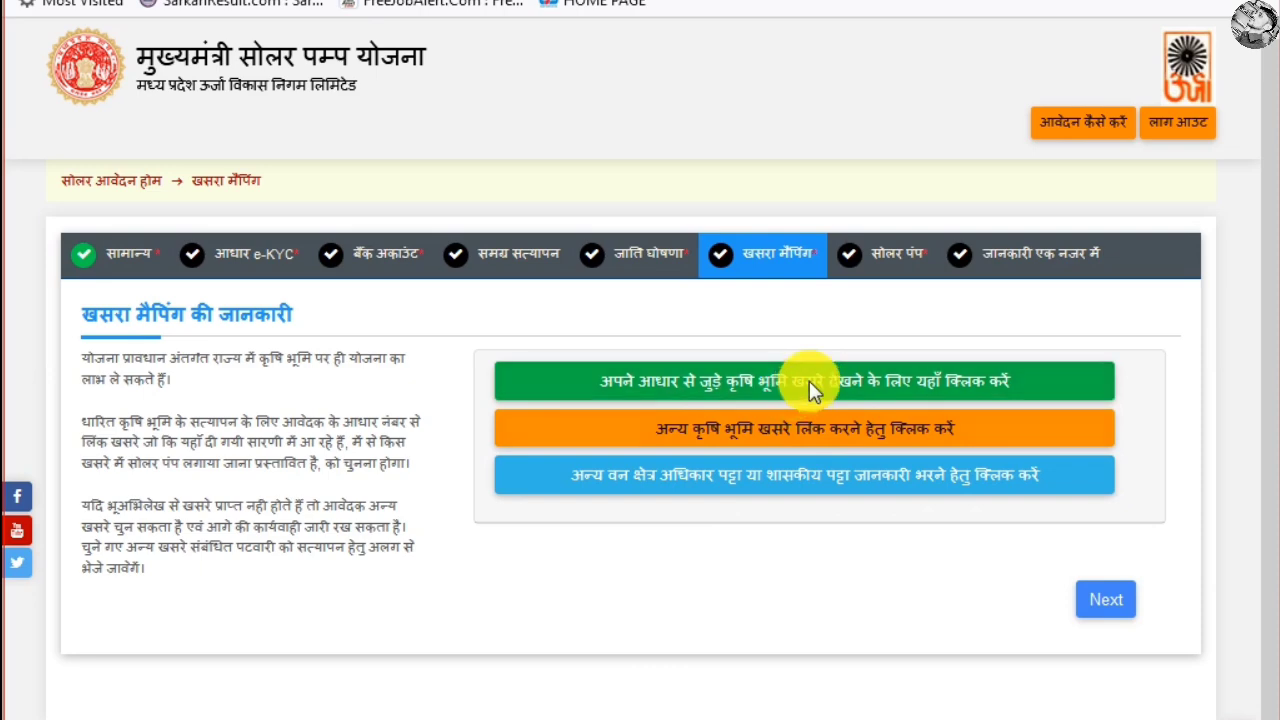
In the other-khasra form, choose 32-नर्मदापुरम, 01-सिवनी मालवा and village अमलाड़ा डोंगर
click(825, 431)
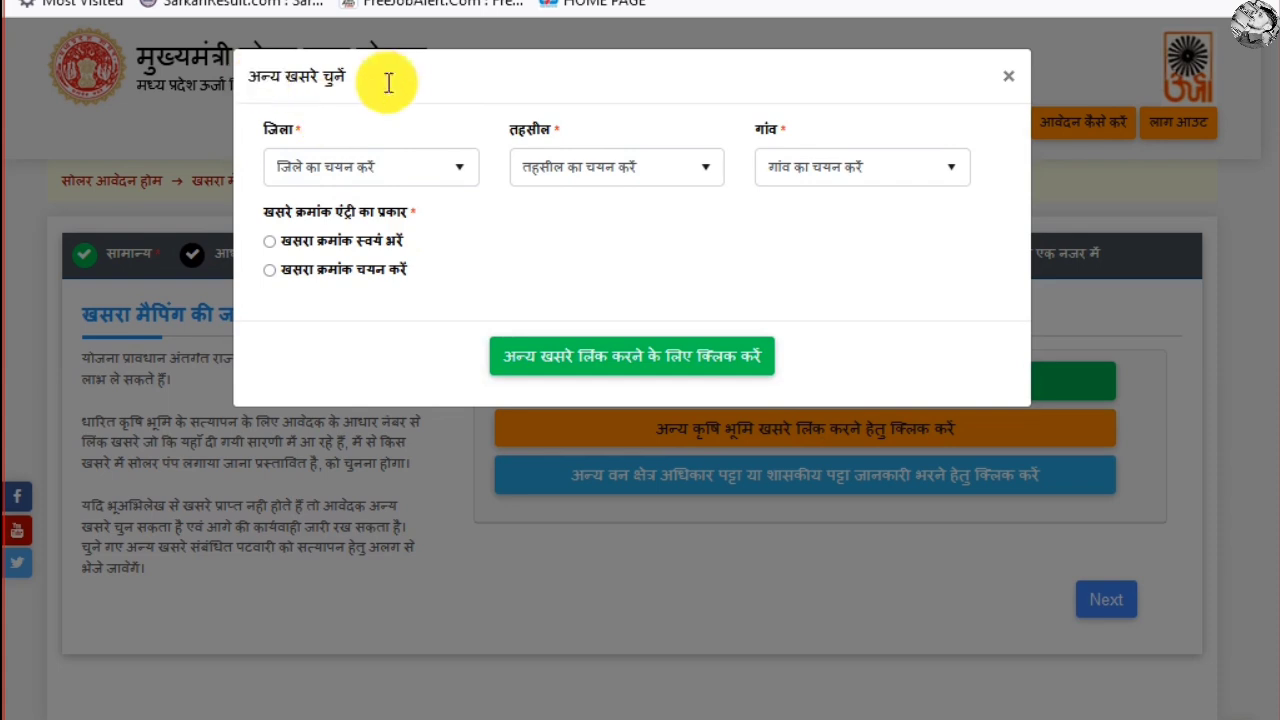
drag(388, 83, 386, 166)
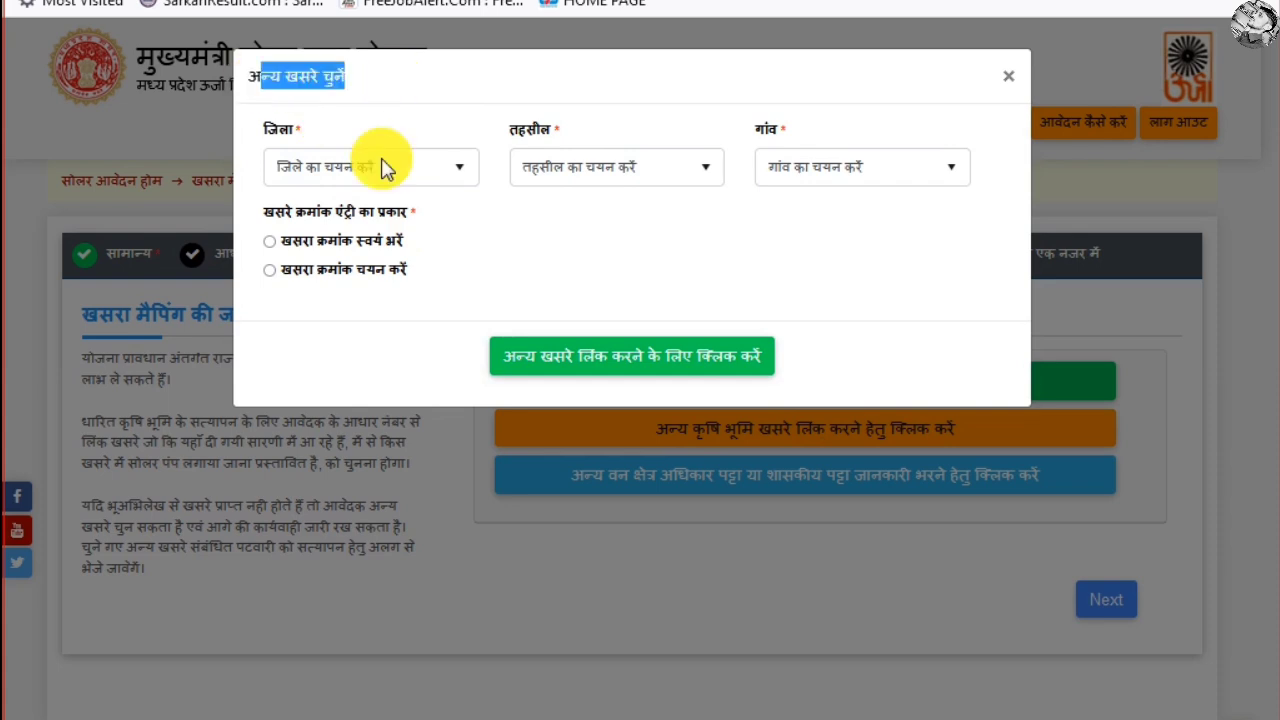
click(440, 166)
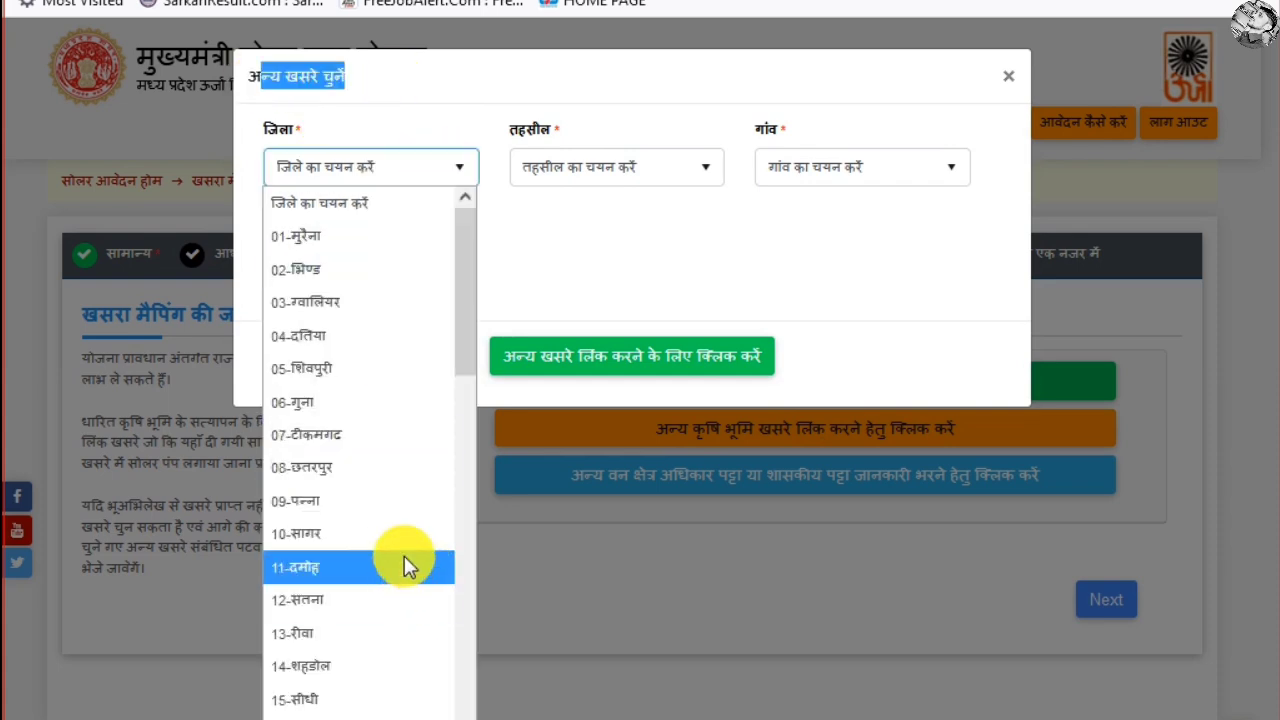
scroll(404, 556, down, 2)
scroll(404, 556, down, 4)
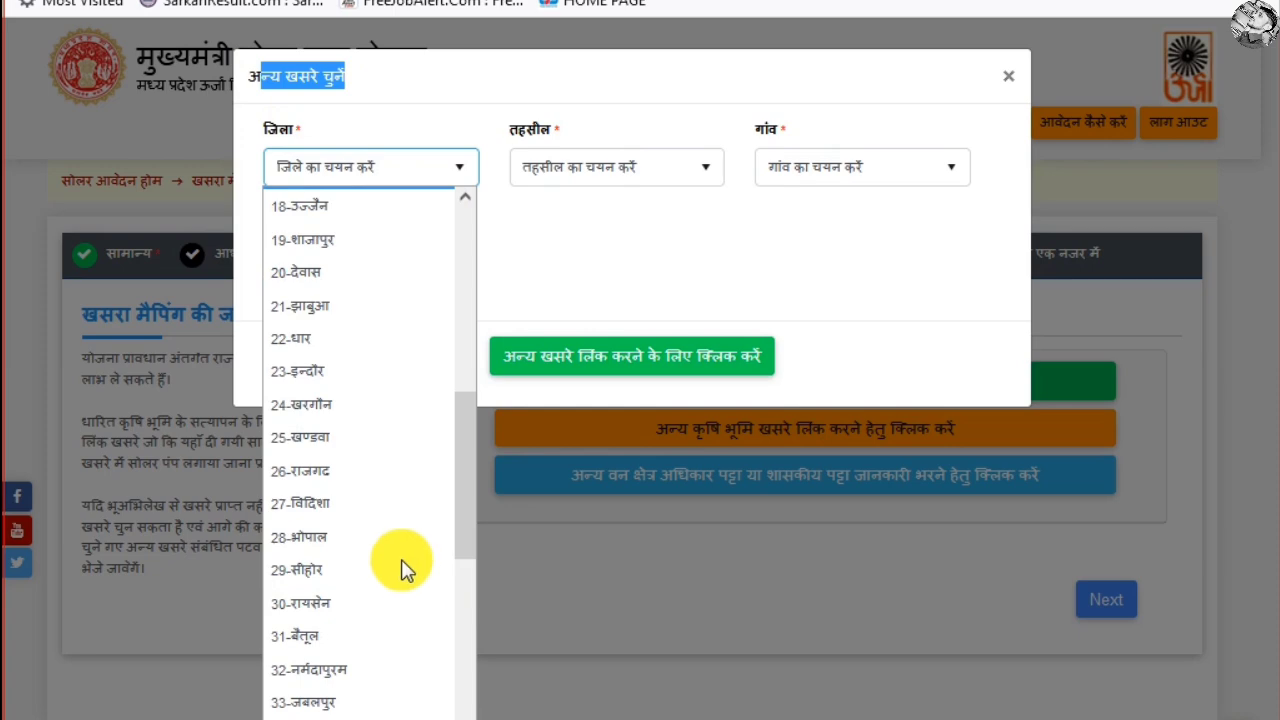
click(343, 673)
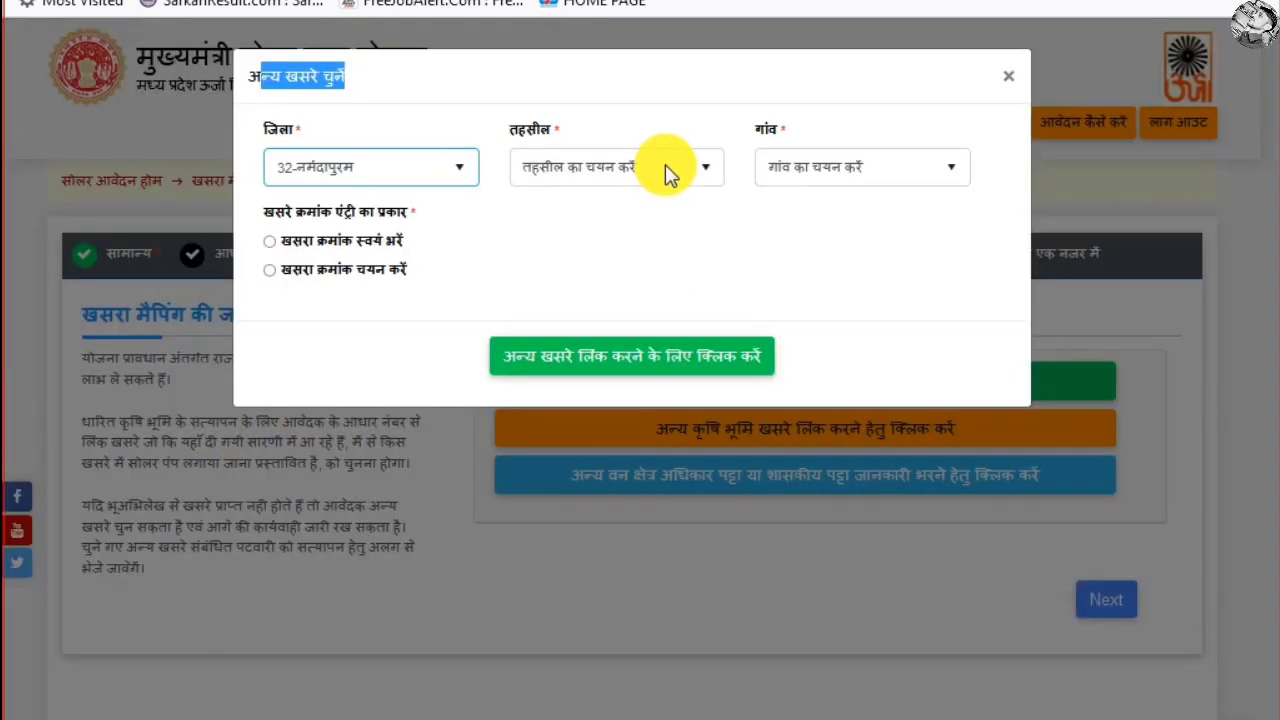
click(665, 164)
click(606, 243)
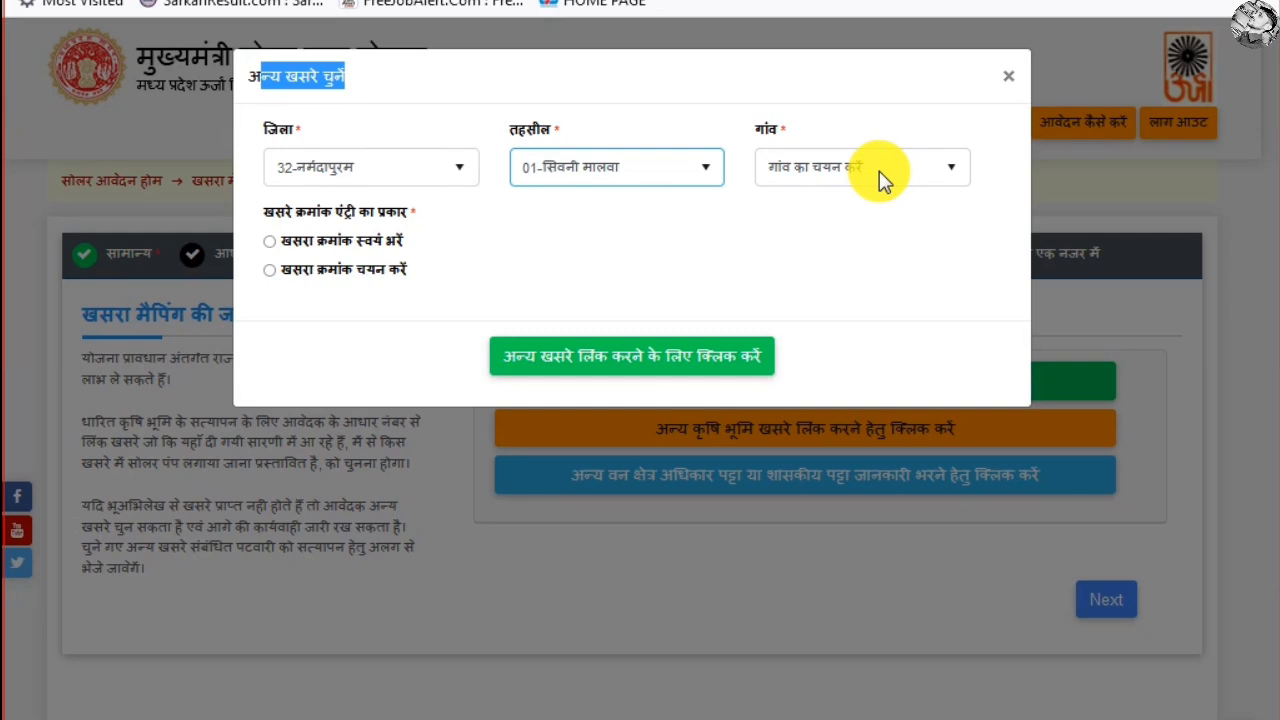
click(881, 178)
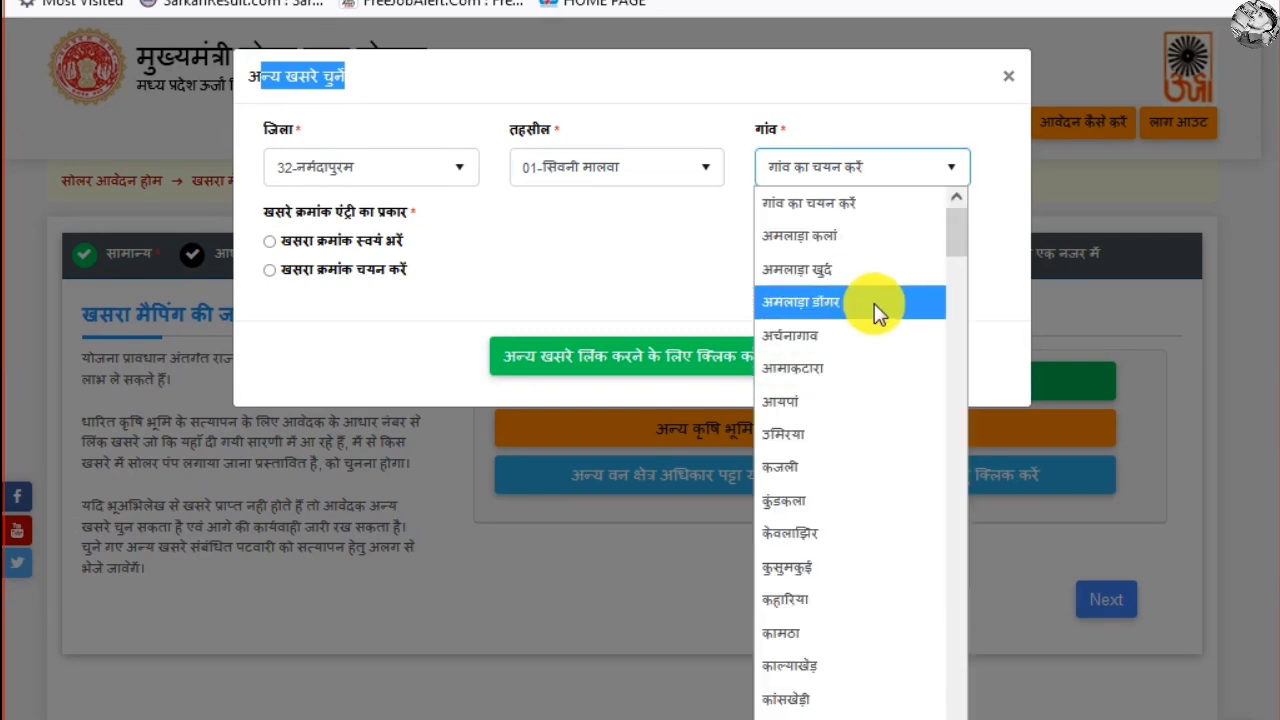
click(874, 303)
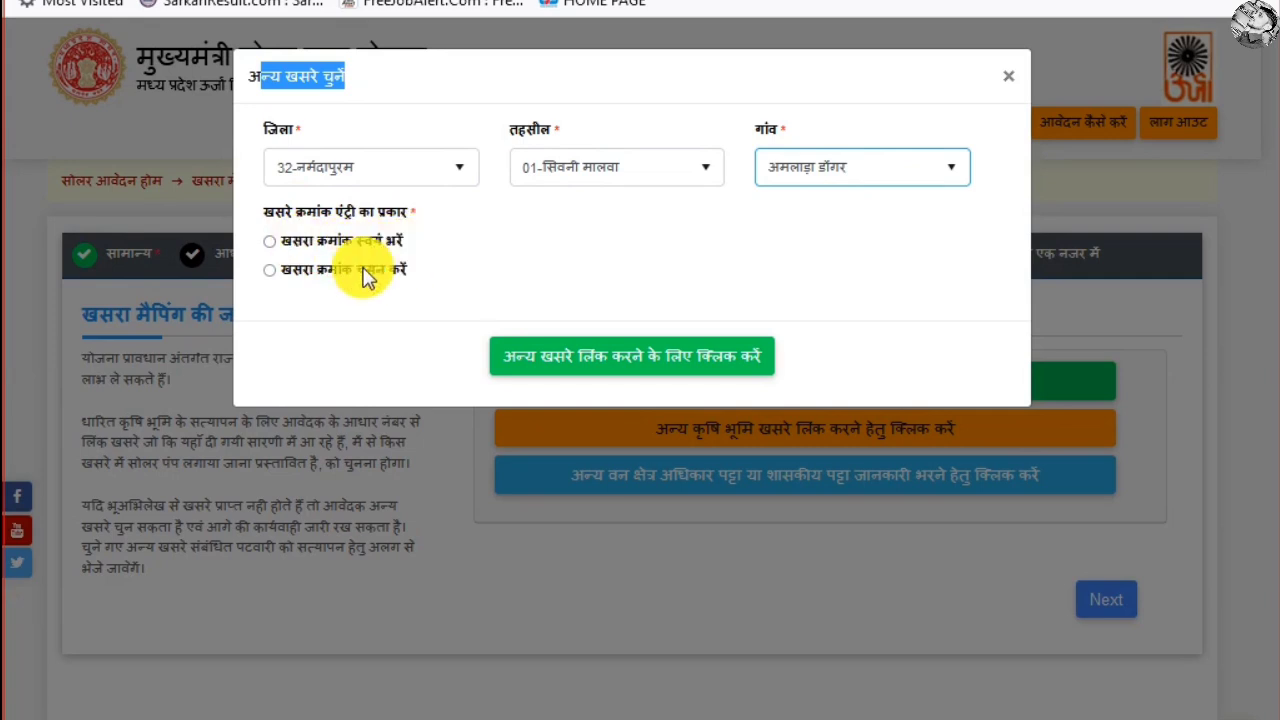
Check the khasra list, then use manual entry and type khasra number 0000
click(270, 242)
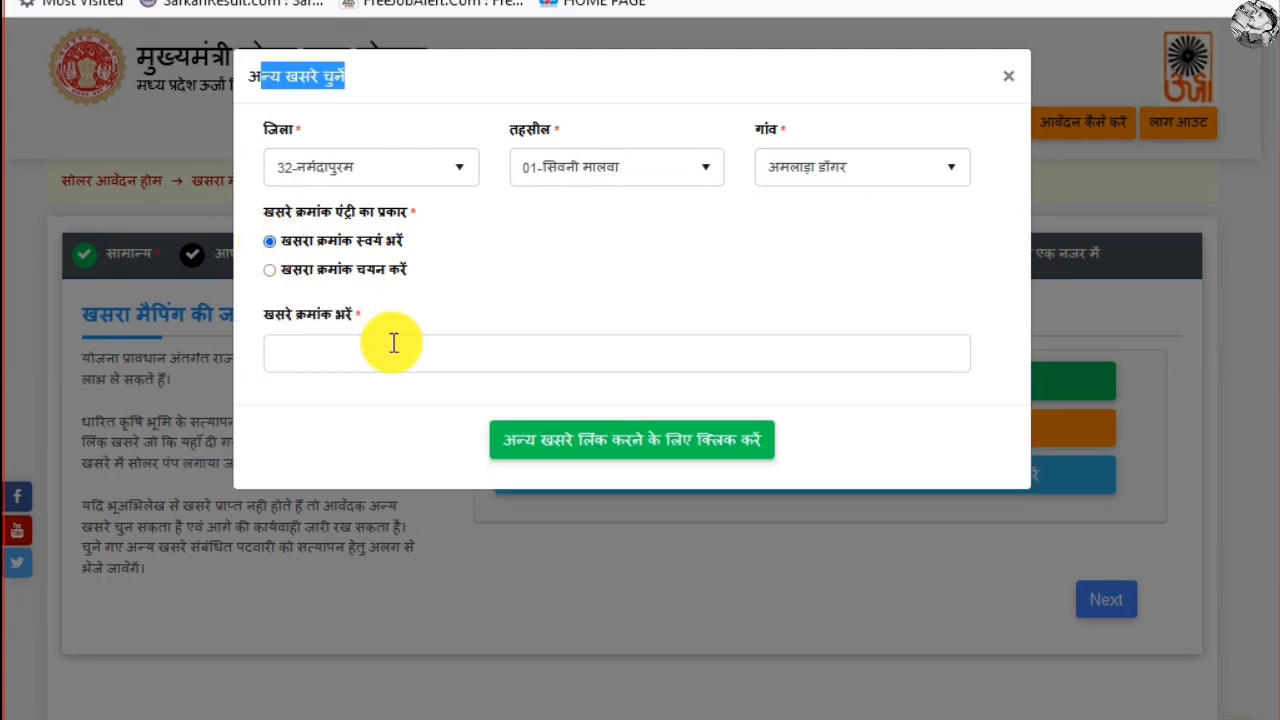
click(362, 354)
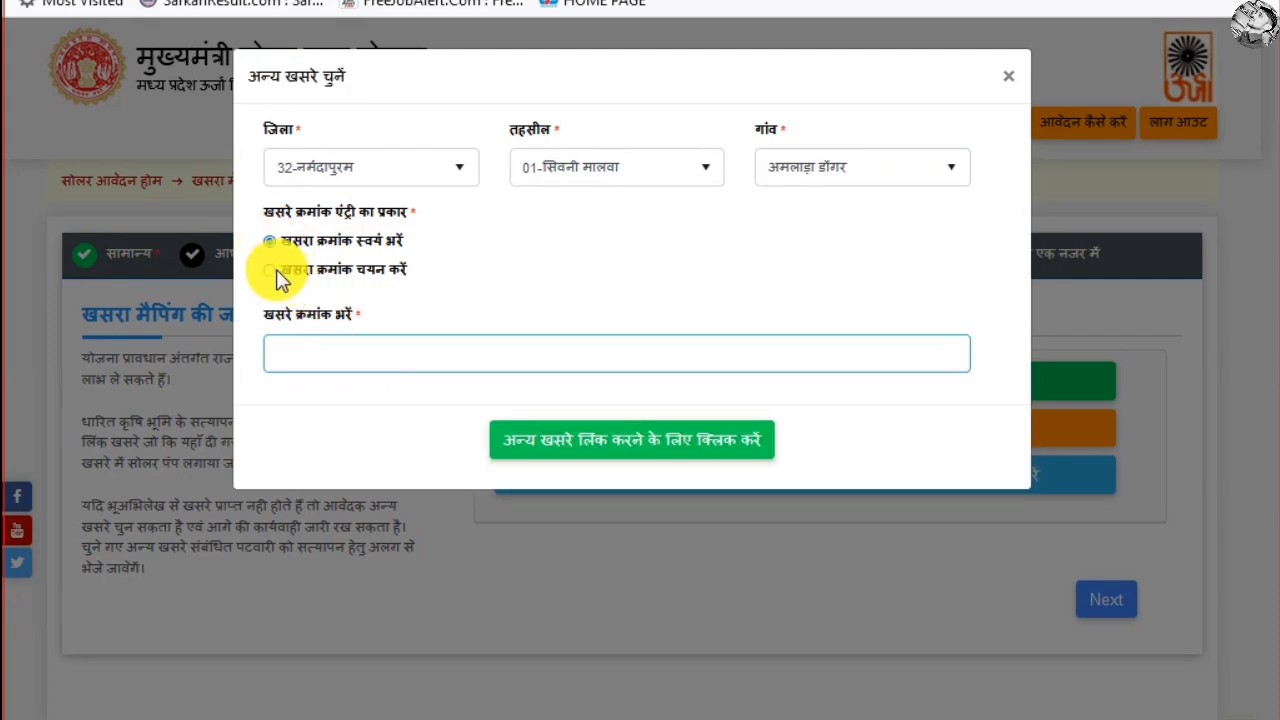
click(276, 269)
click(276, 270)
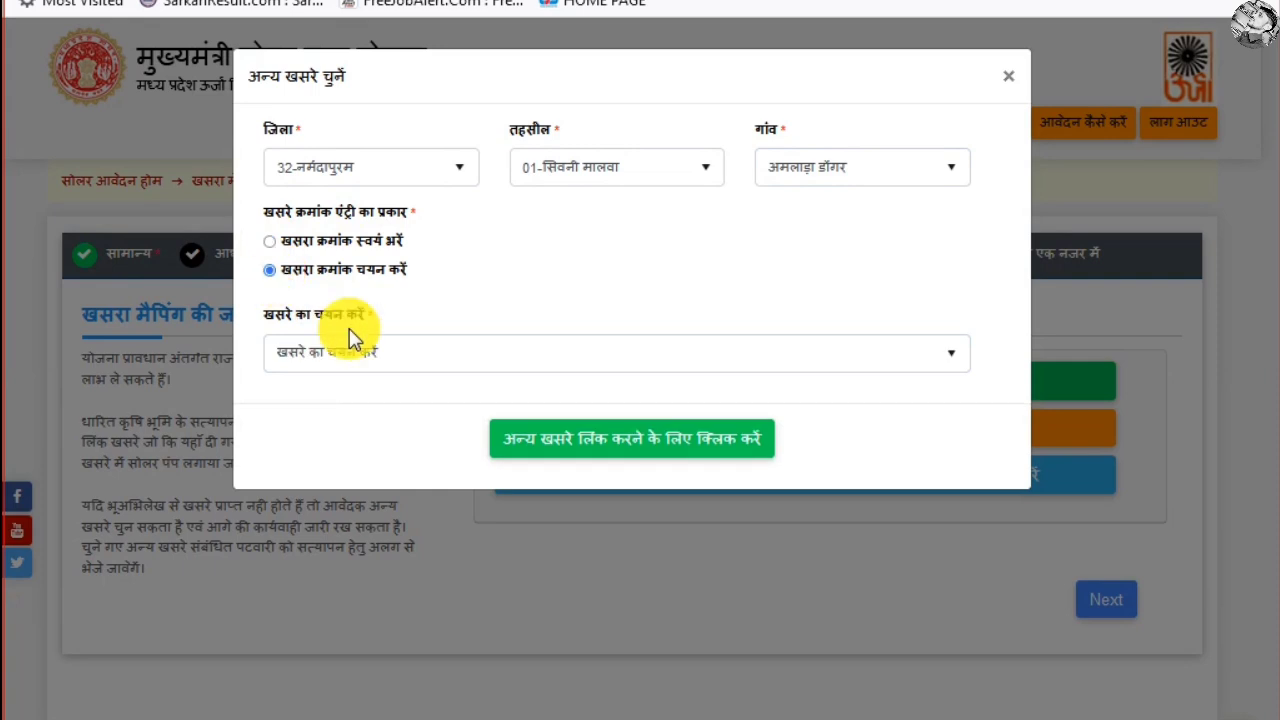
click(426, 353)
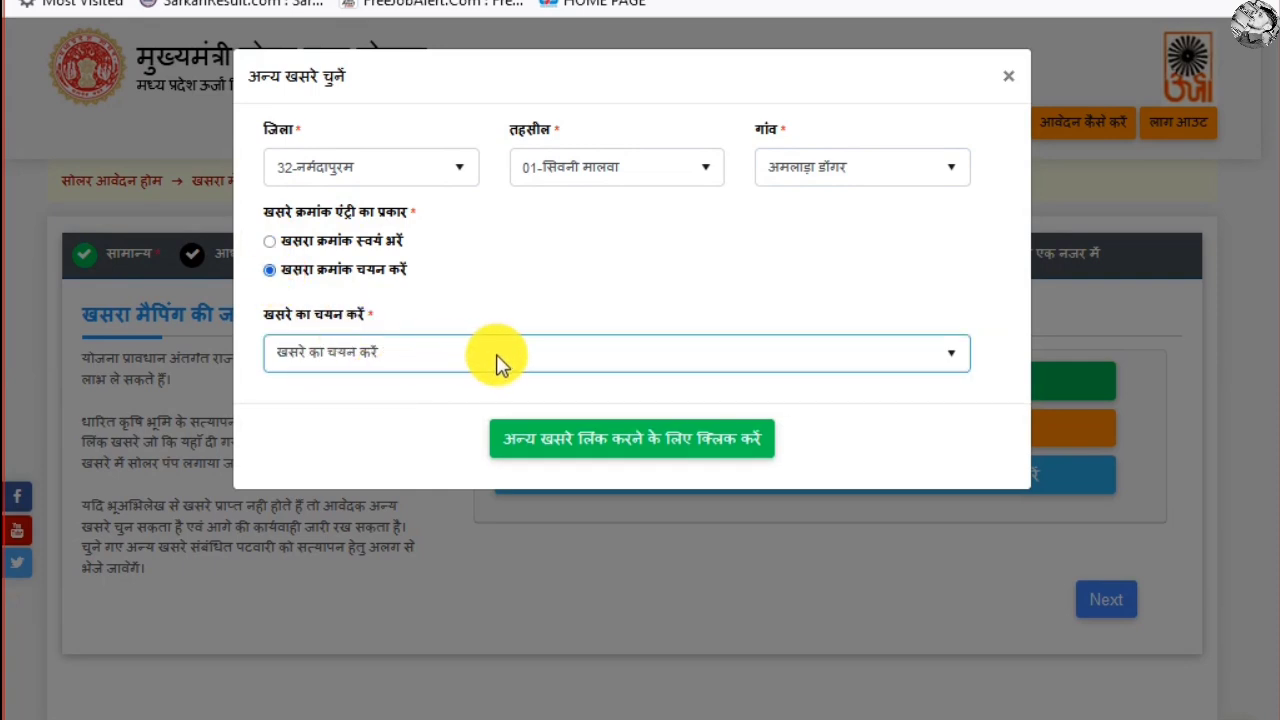
click(376, 353)
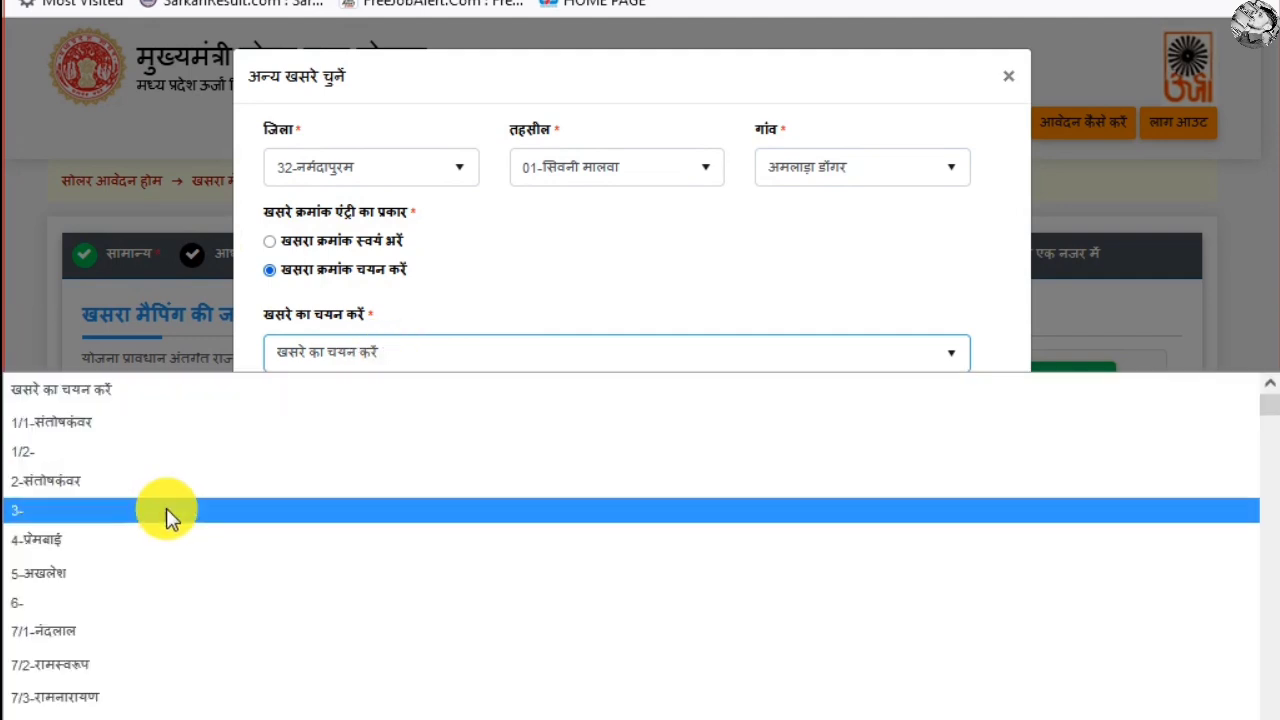
scroll(168, 509, down, 15)
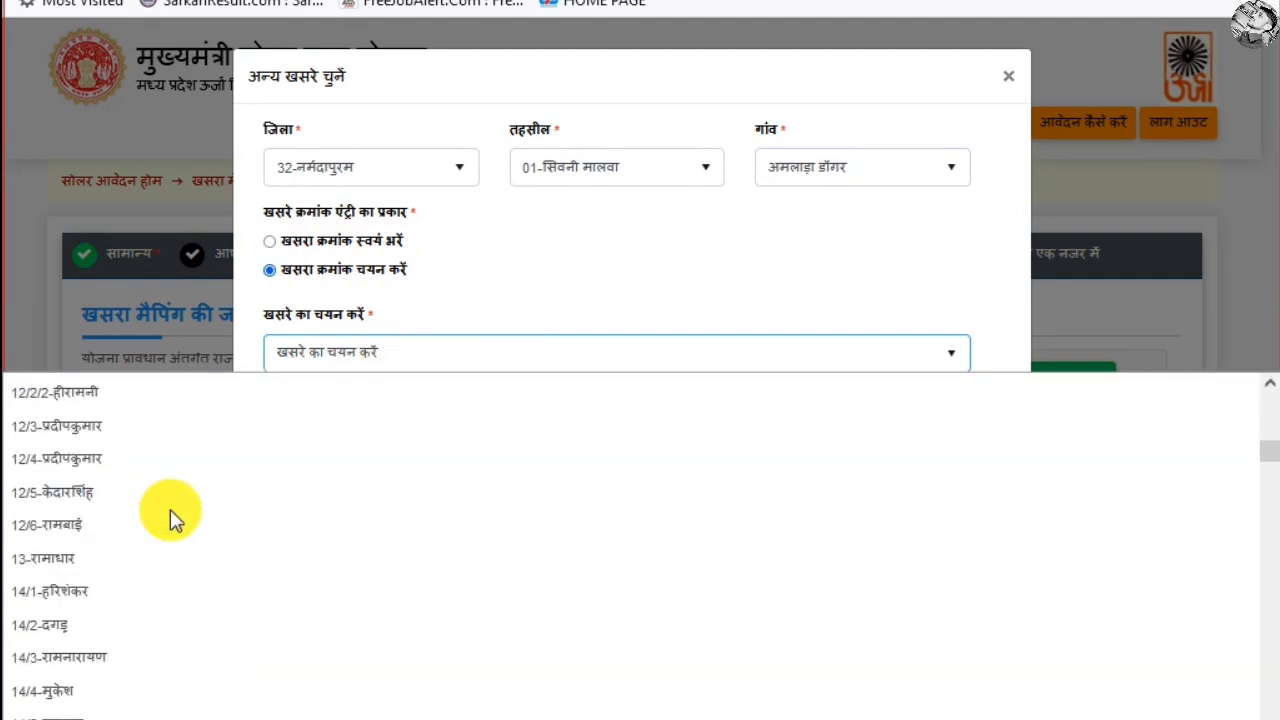
scroll(170, 509, up, 15)
click(394, 364)
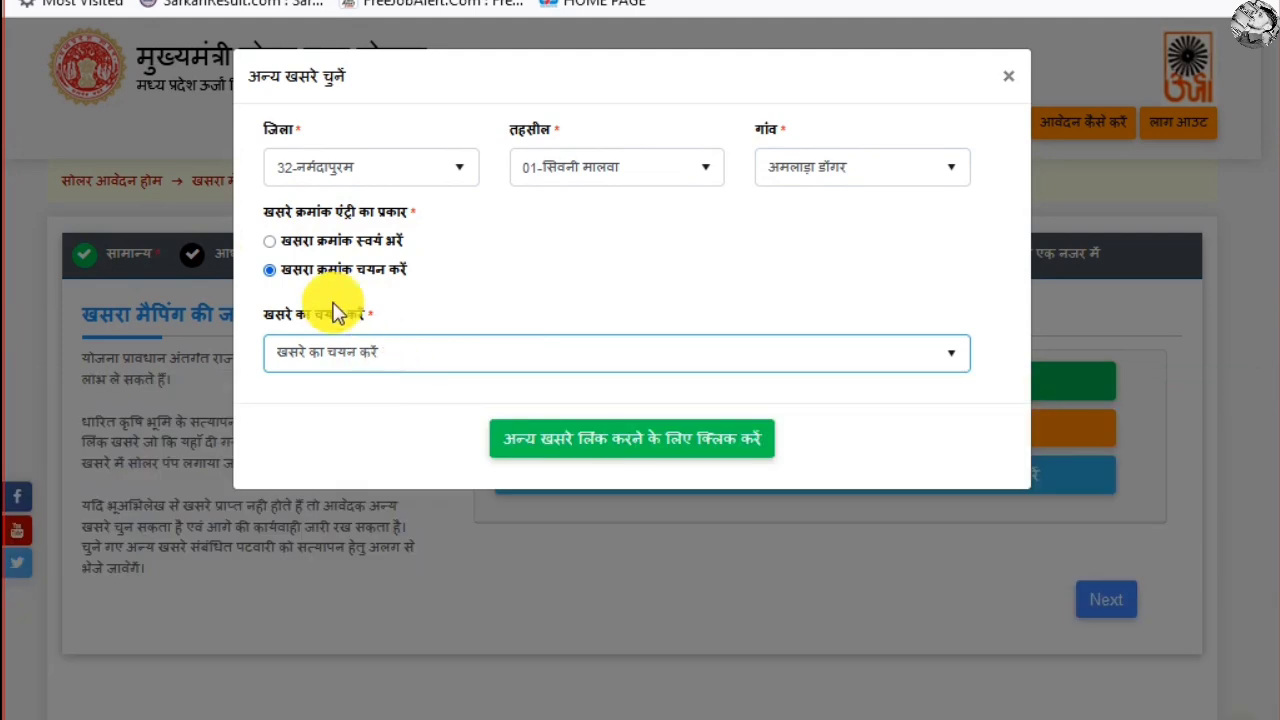
click(268, 240)
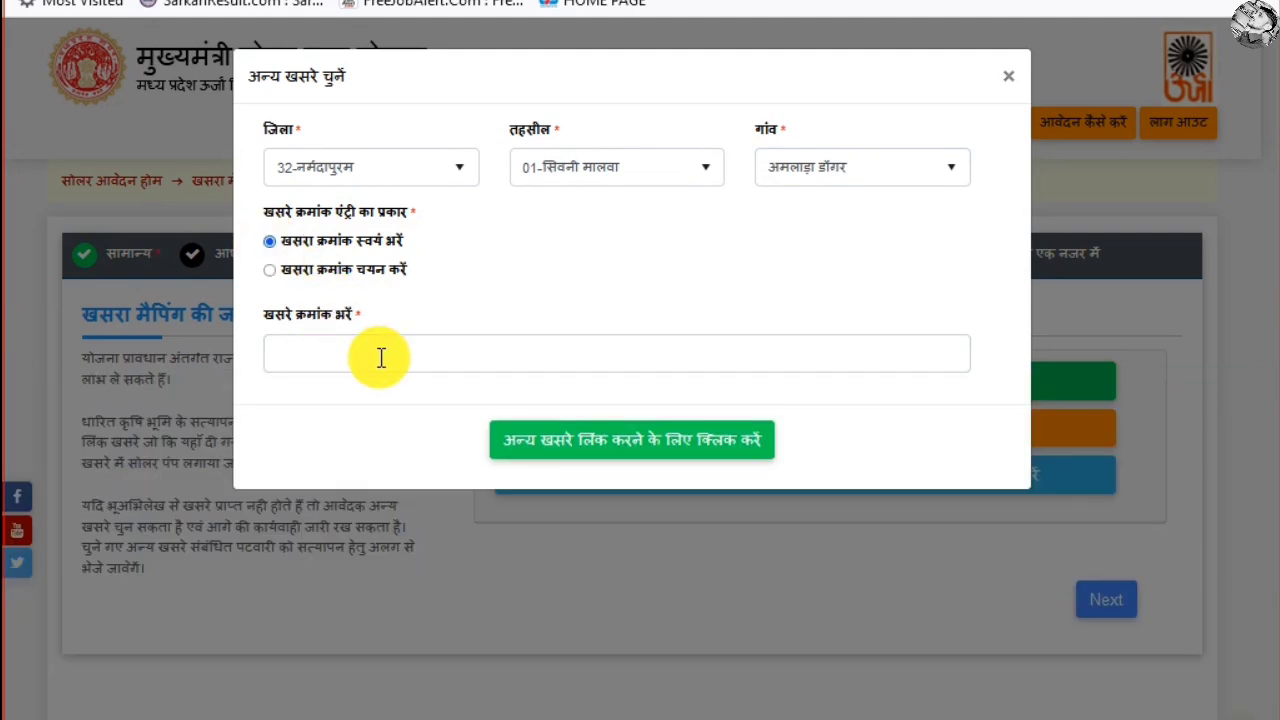
click(487, 360)
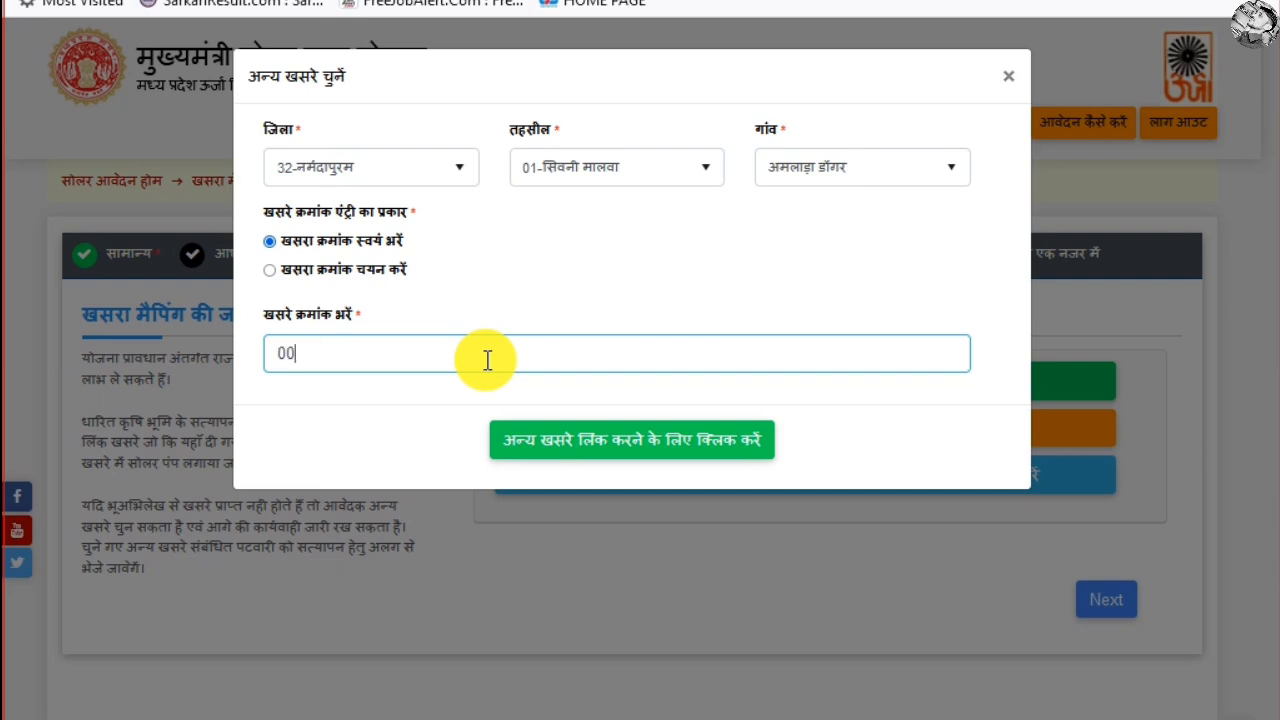
text(0000)
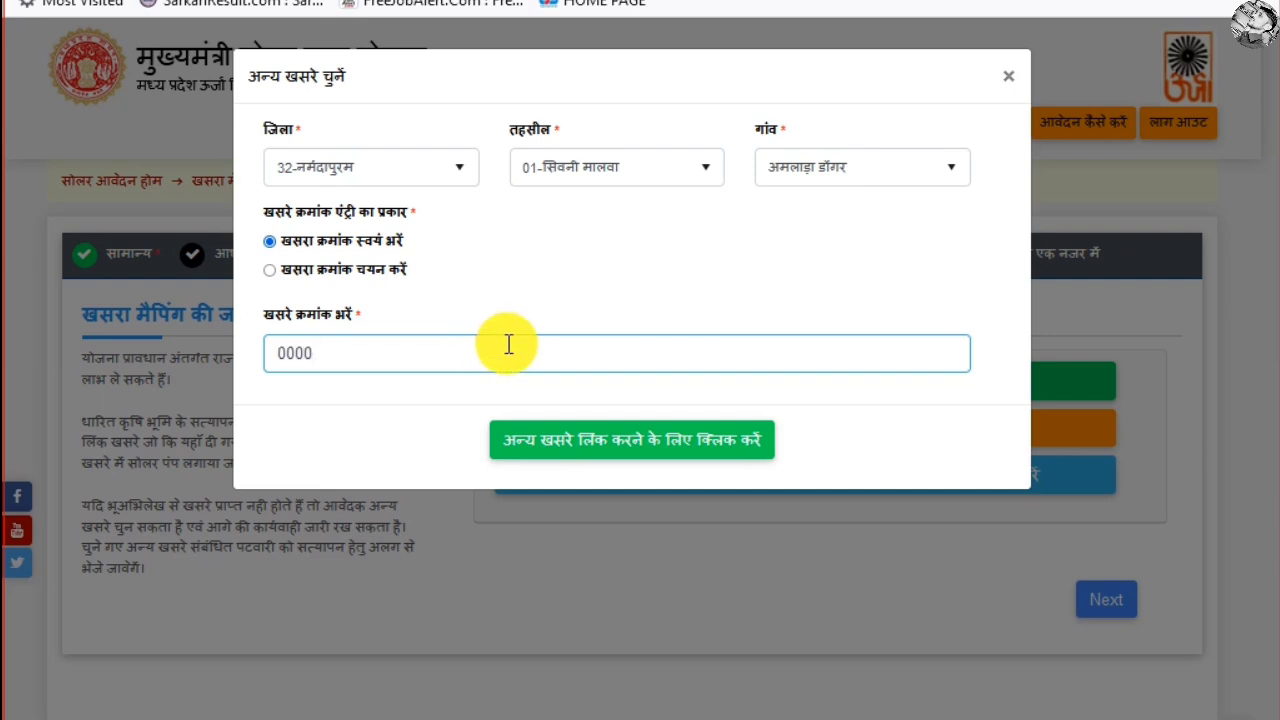
Link khasra 0000, select its row, tick the truthfulness declaration, and continue
click(649, 443)
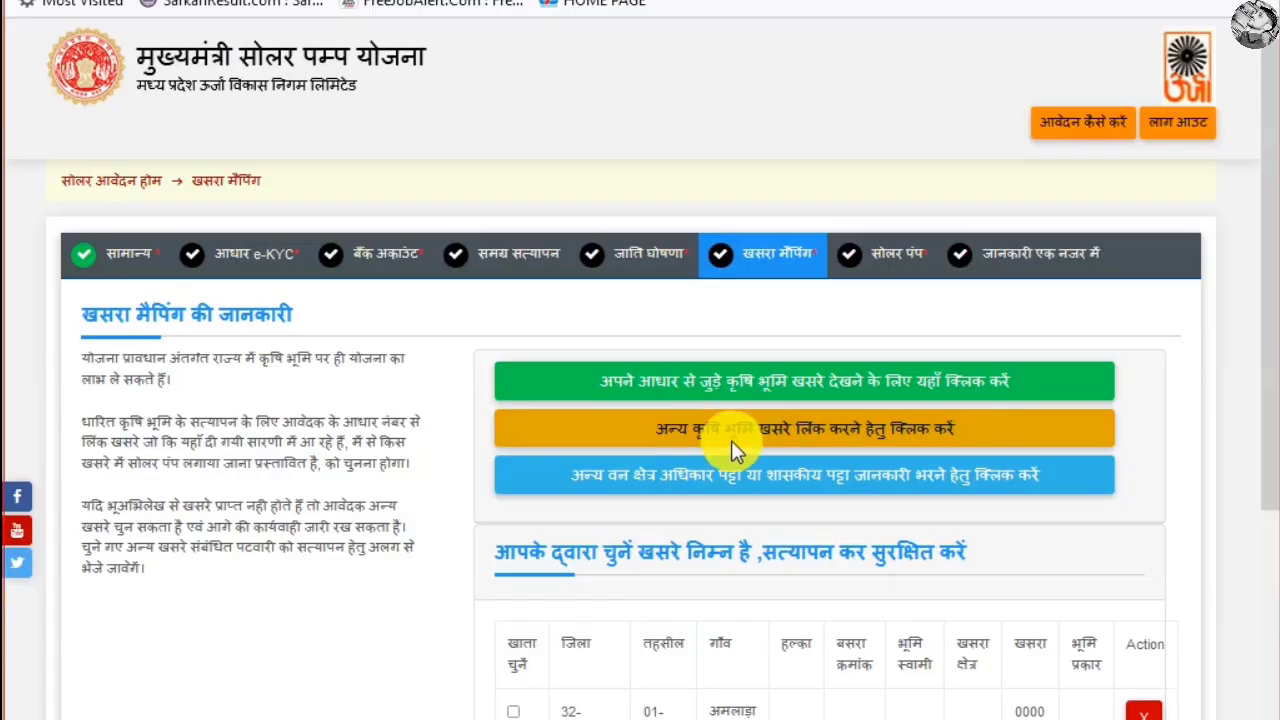
scroll(894, 429, down, 3)
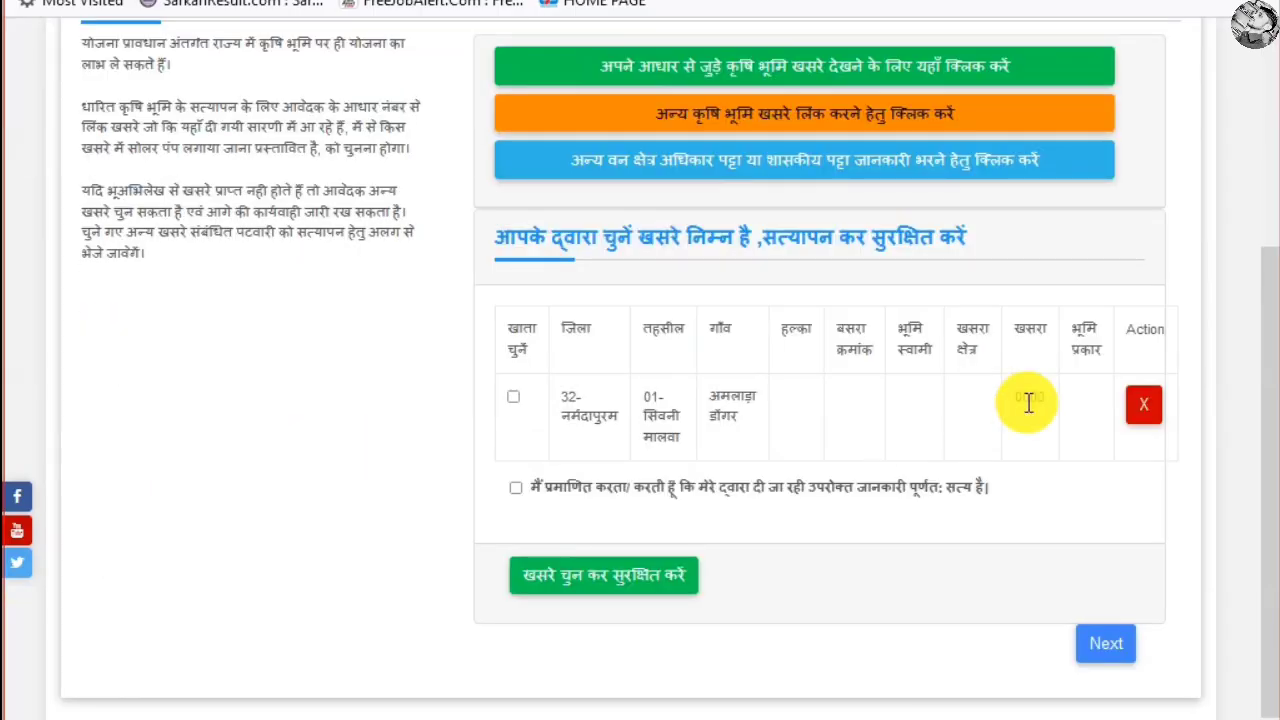
drag(566, 400, 1095, 412)
click(514, 397)
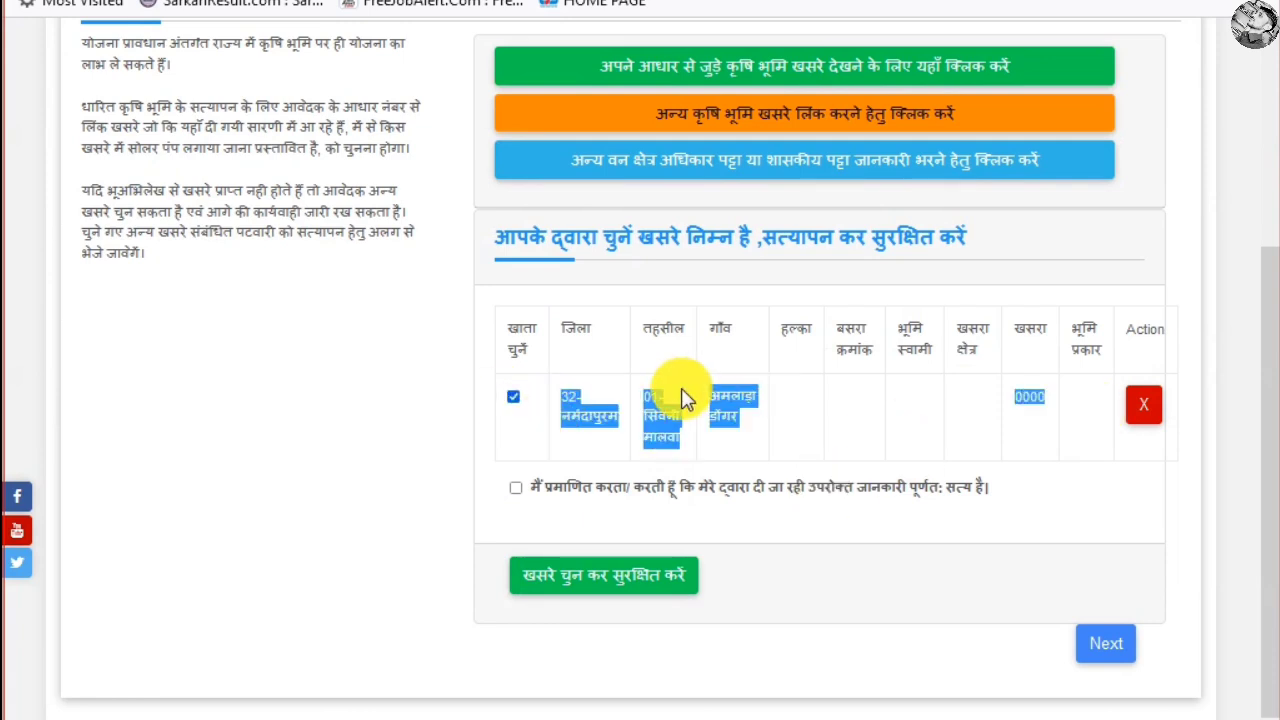
click(749, 402)
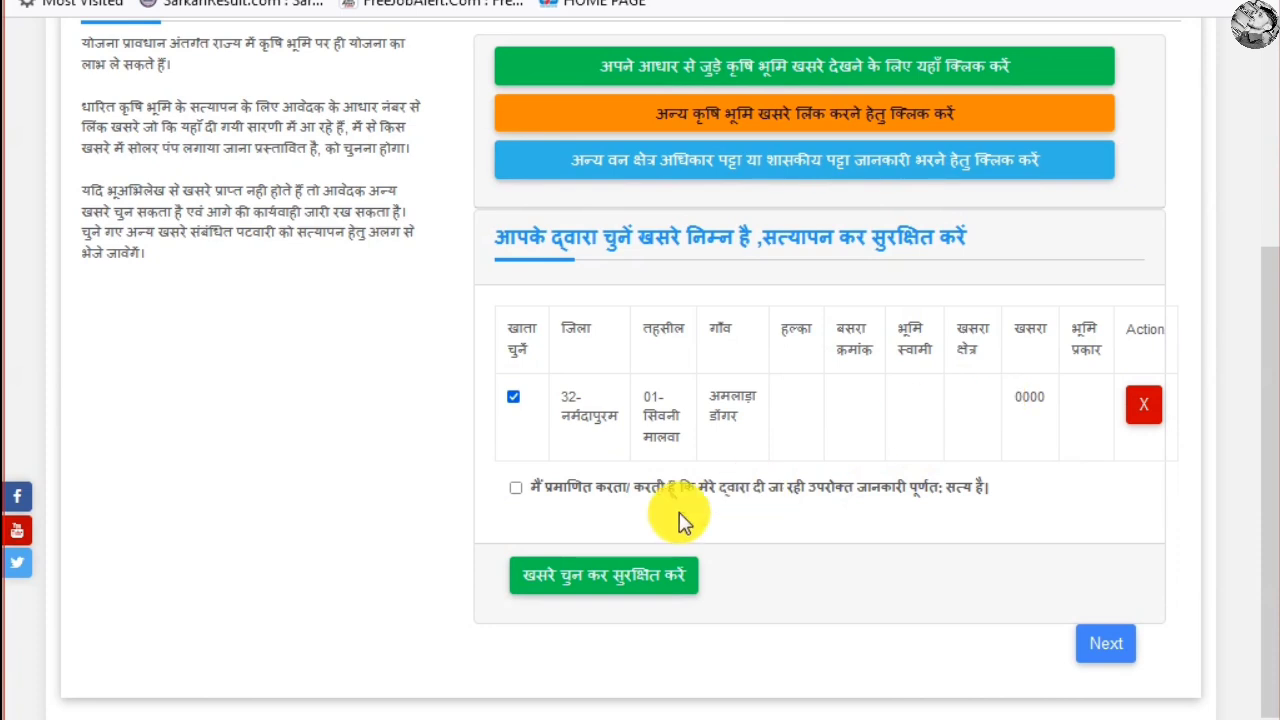
click(515, 488)
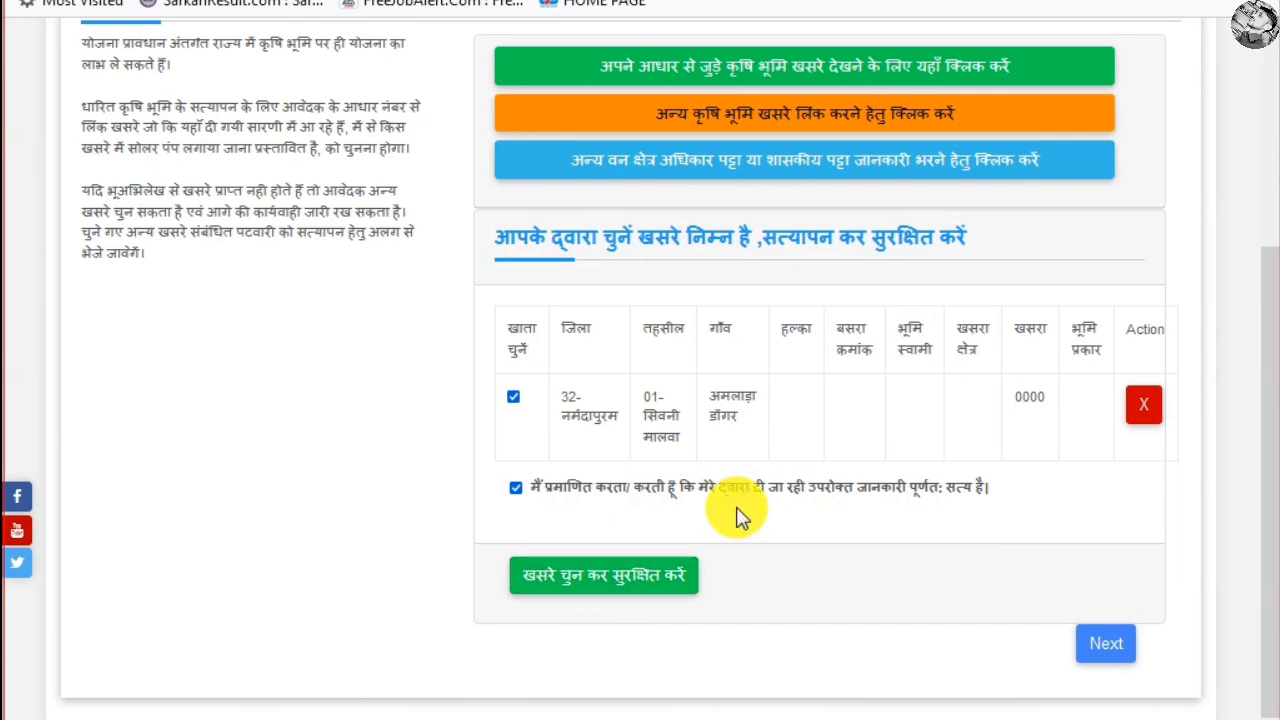
click(1106, 645)
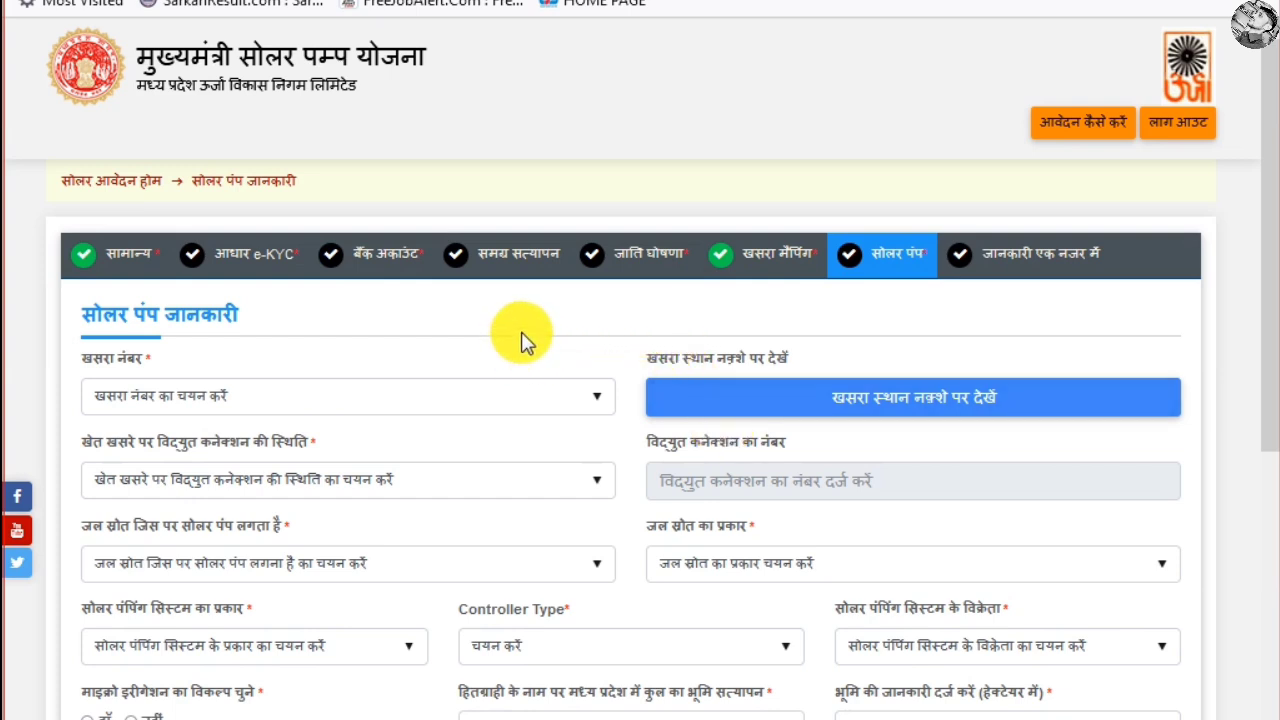
Choose khasra 000 for the pump and set electricity connection status to नहीं
click(200, 400)
click(135, 453)
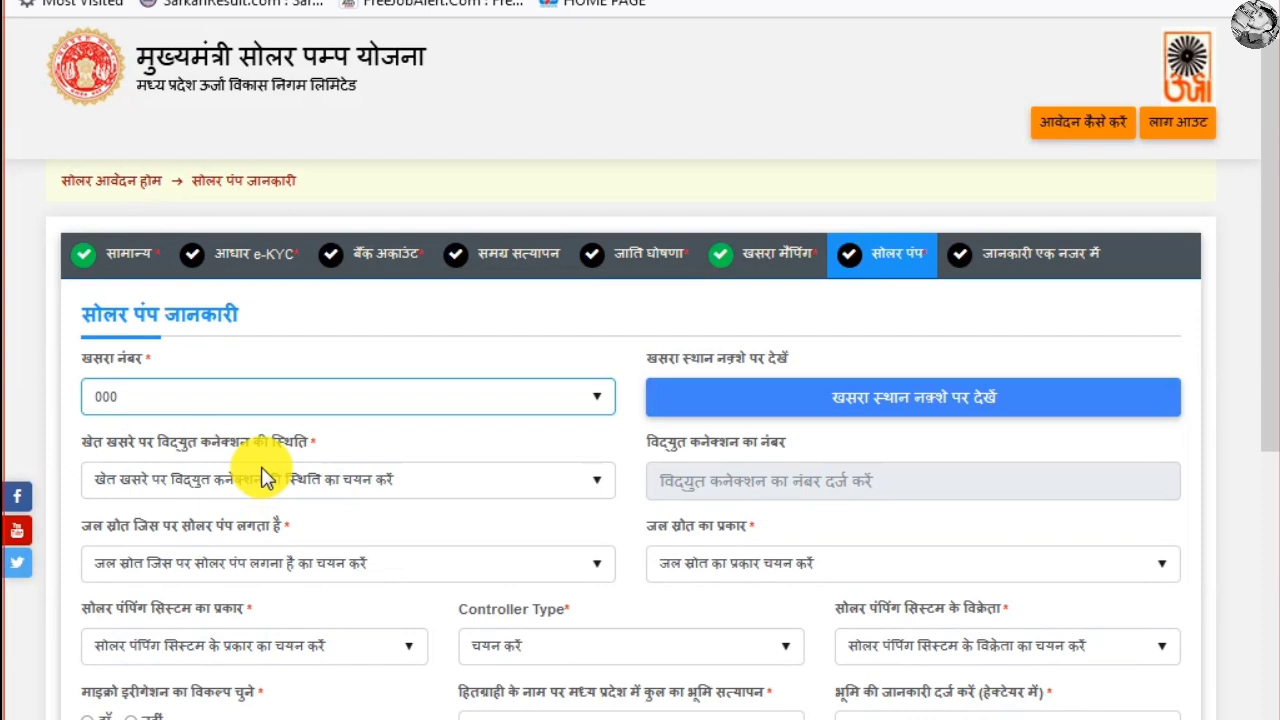
click(264, 479)
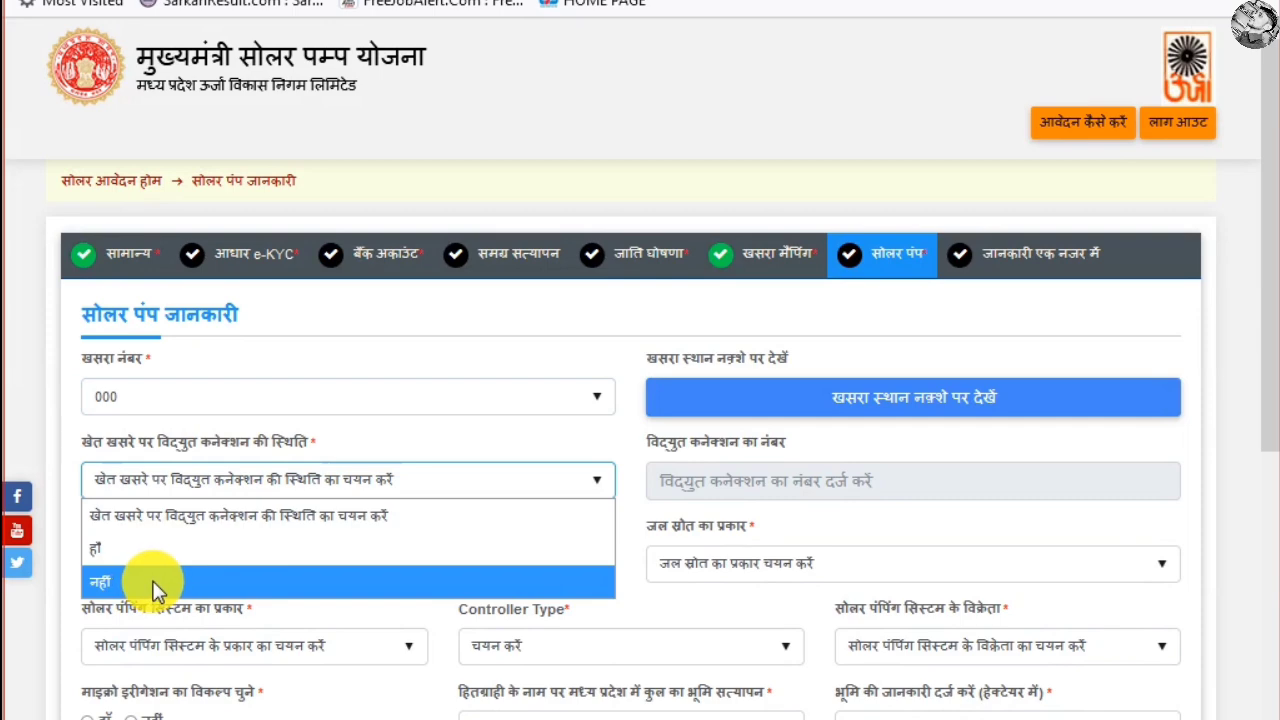
click(165, 548)
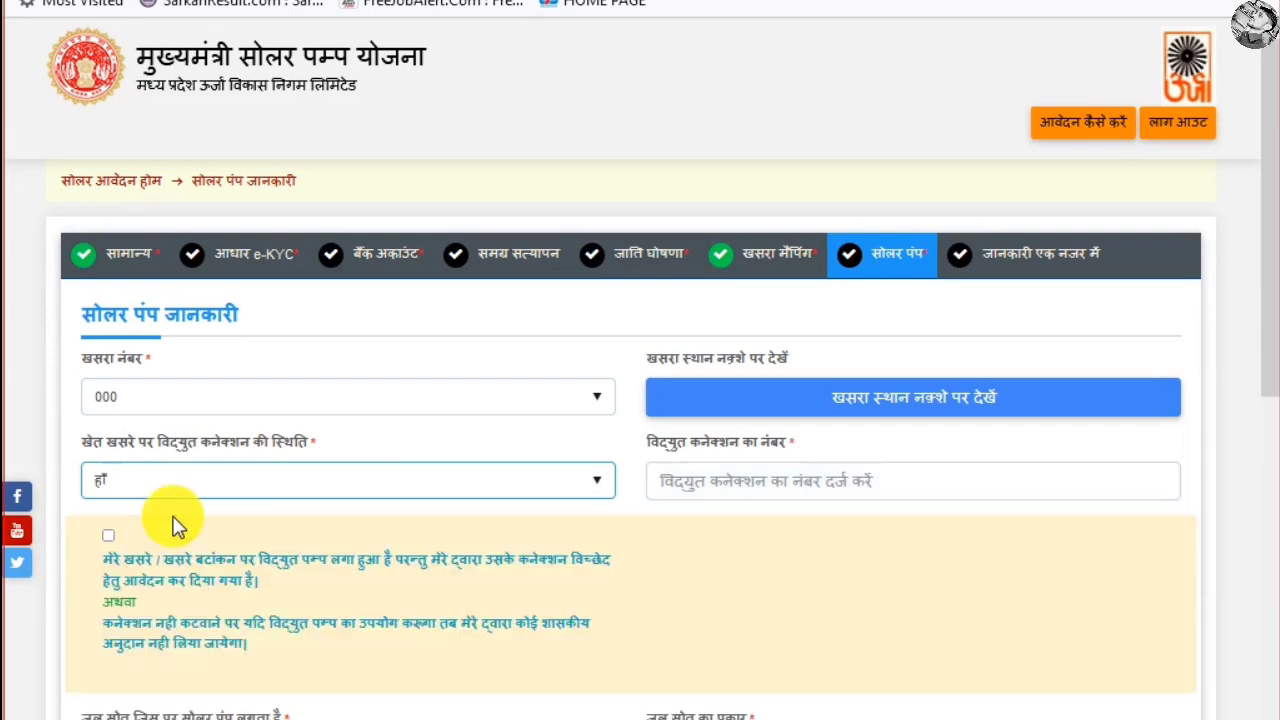
scroll(190, 530, down, 3)
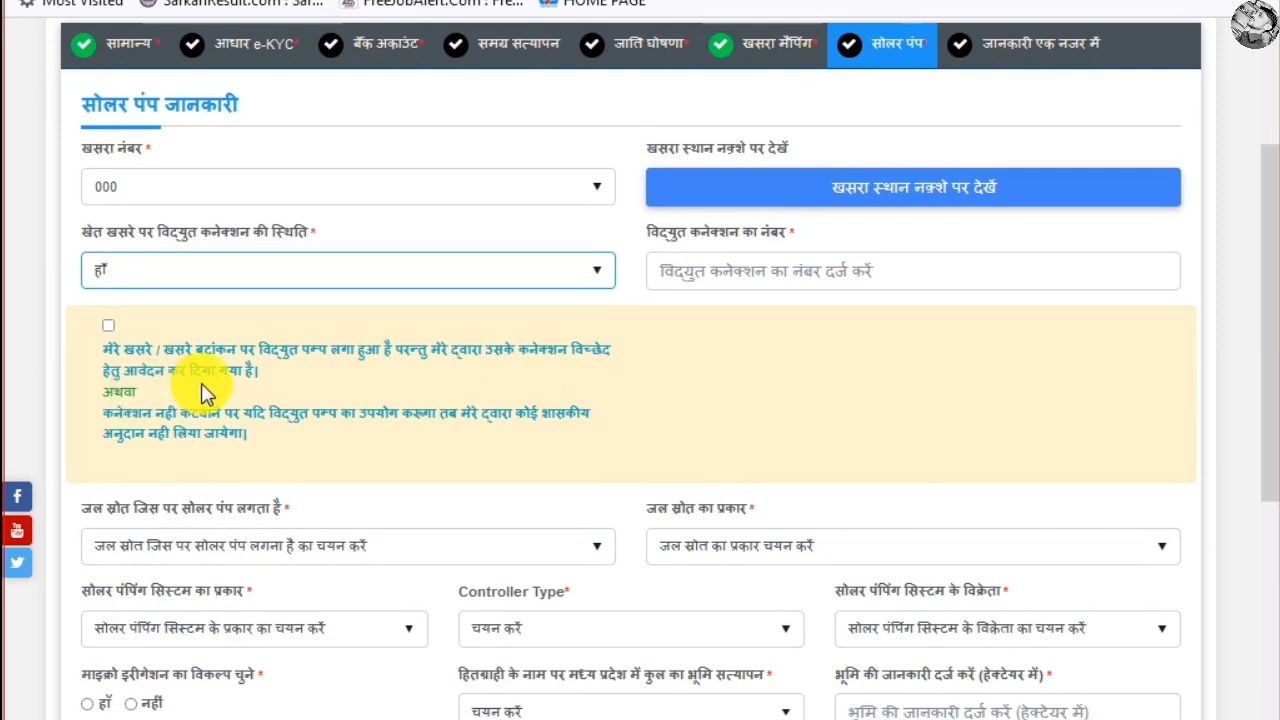
click(174, 278)
click(120, 370)
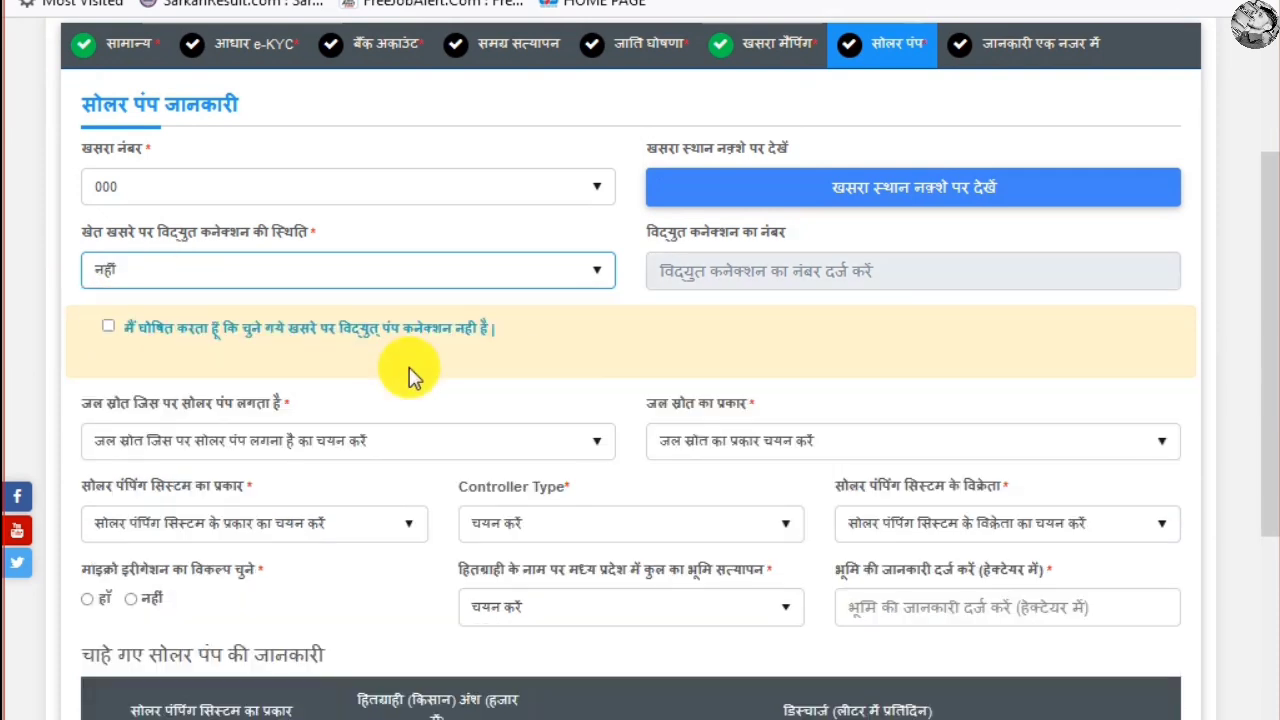
Keep electricity connection status at नहीं and tick the no-pump-connection declaration
click(305, 278)
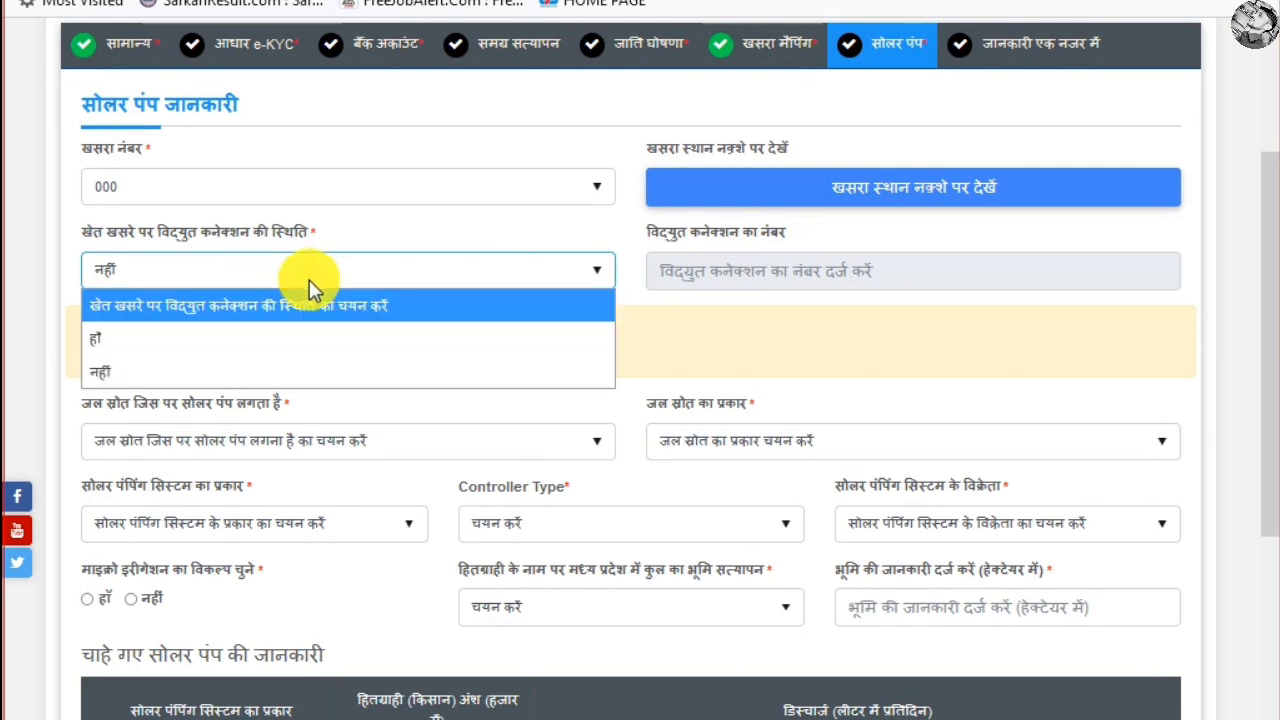
click(265, 342)
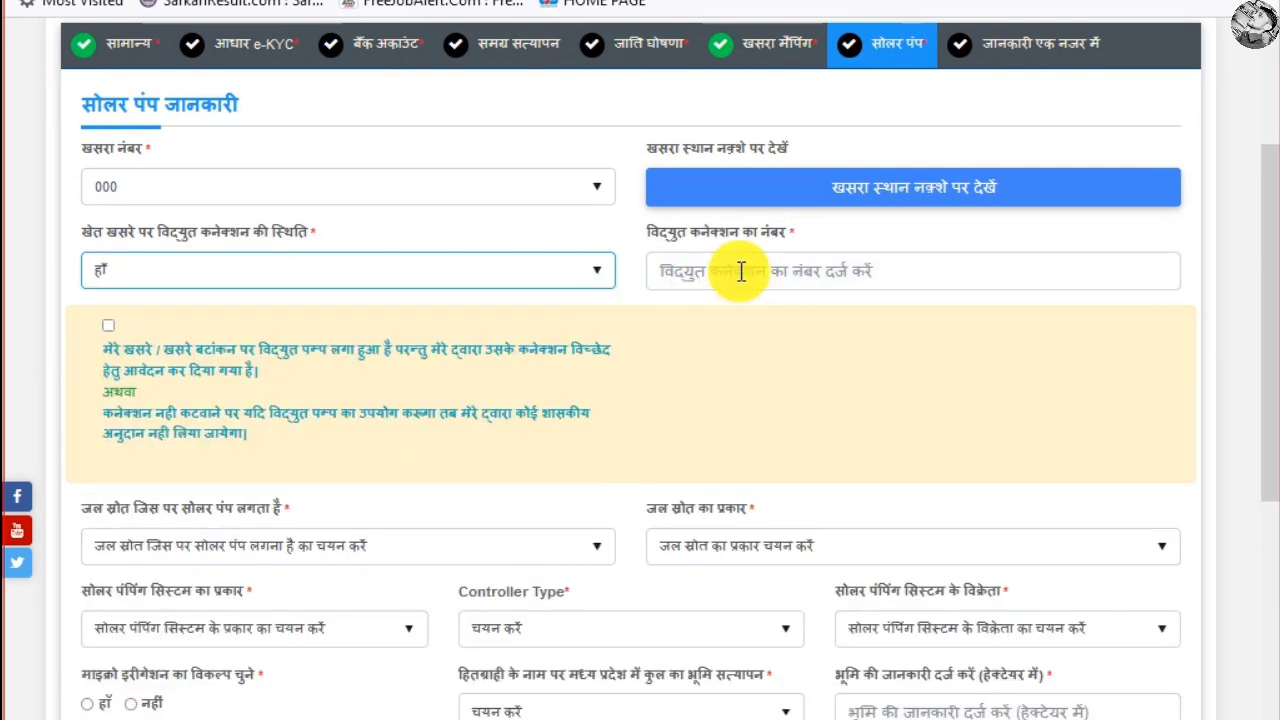
click(662, 284)
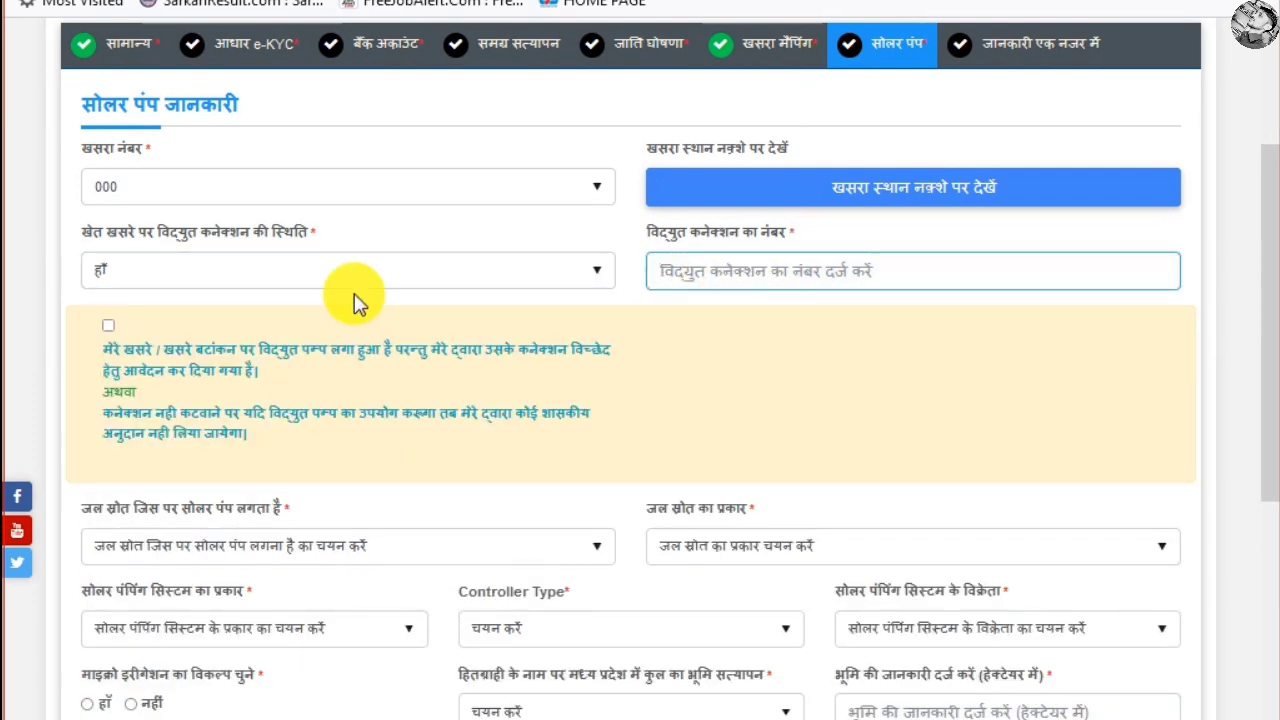
click(330, 278)
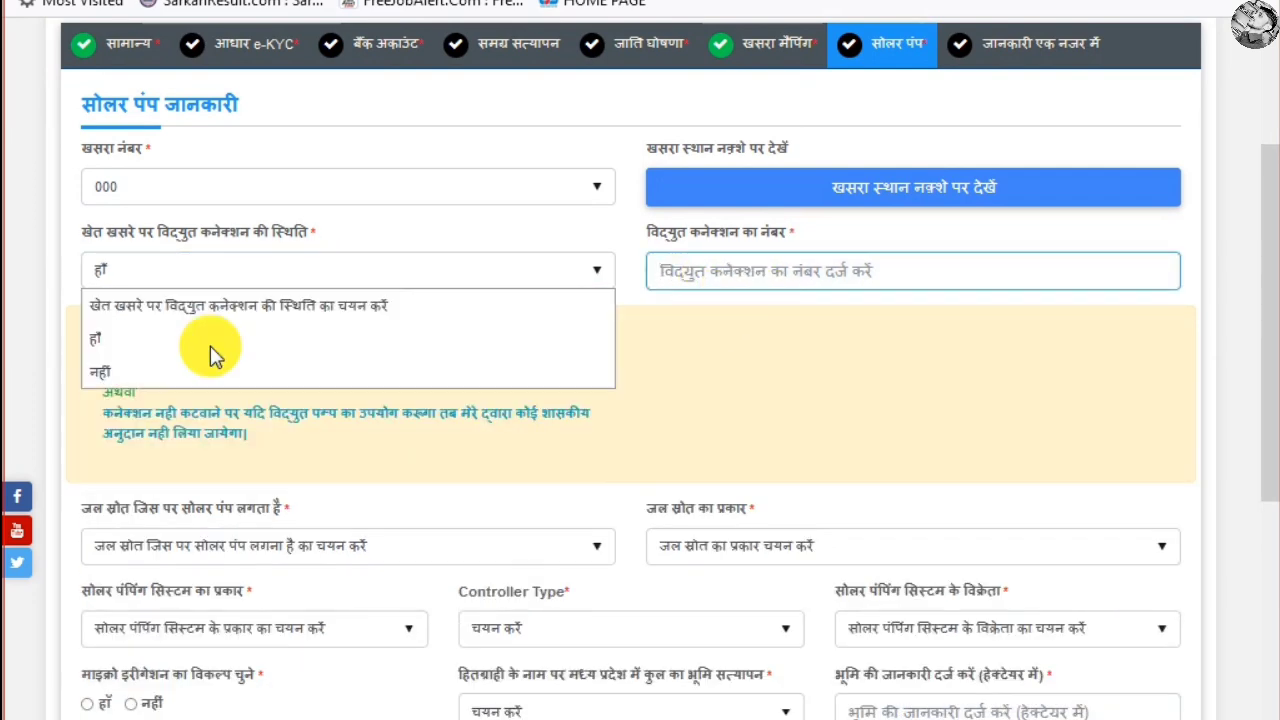
click(166, 370)
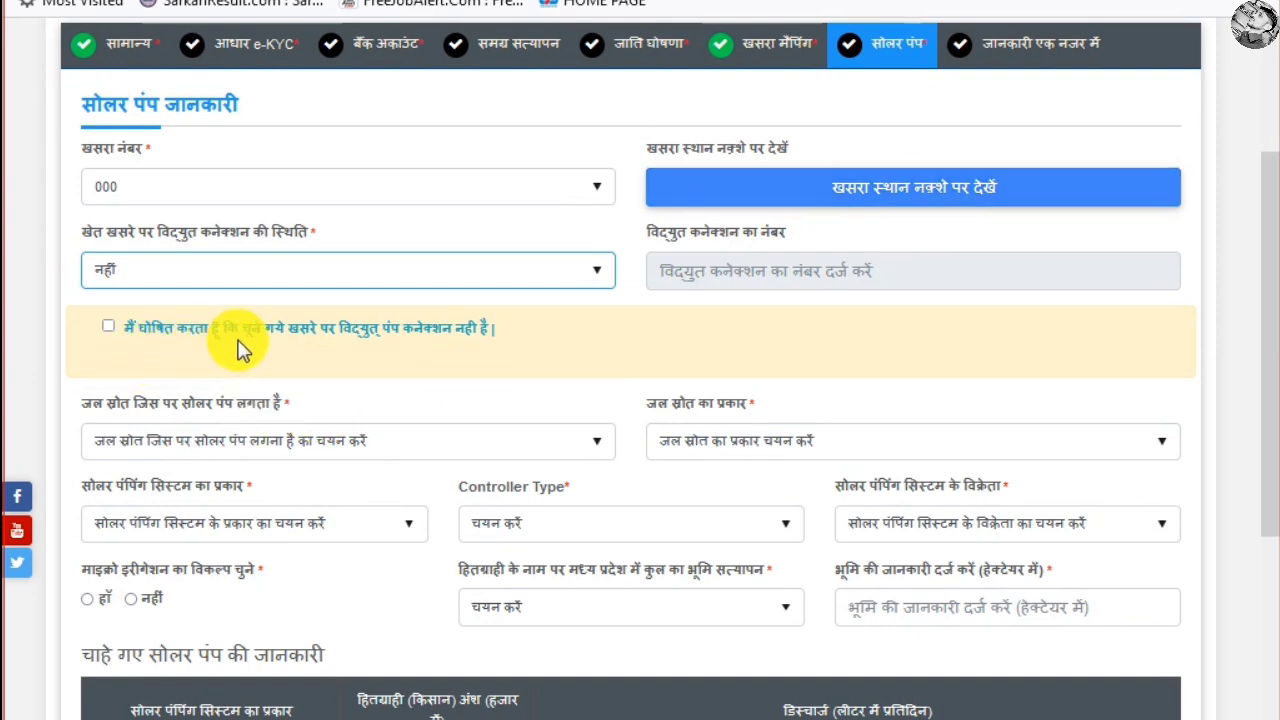
click(108, 327)
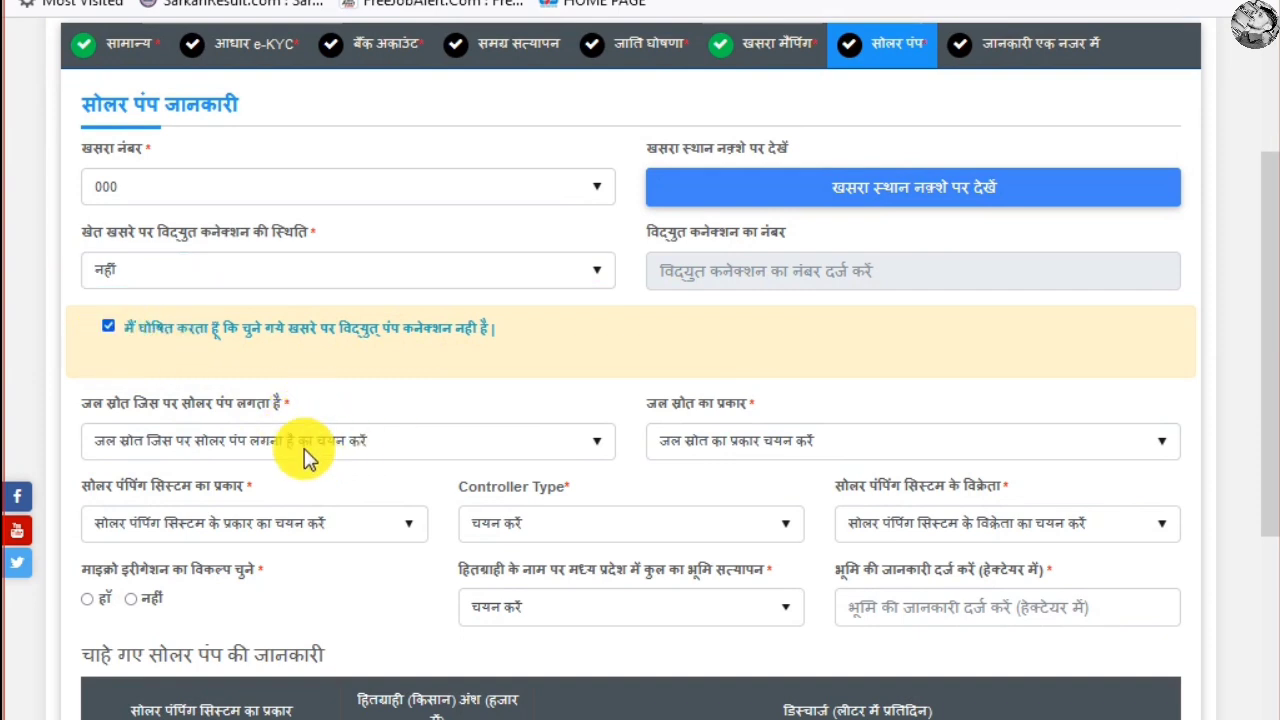
Set water source to भू जल with source type बोरवेल - 4 इंच
click(325, 440)
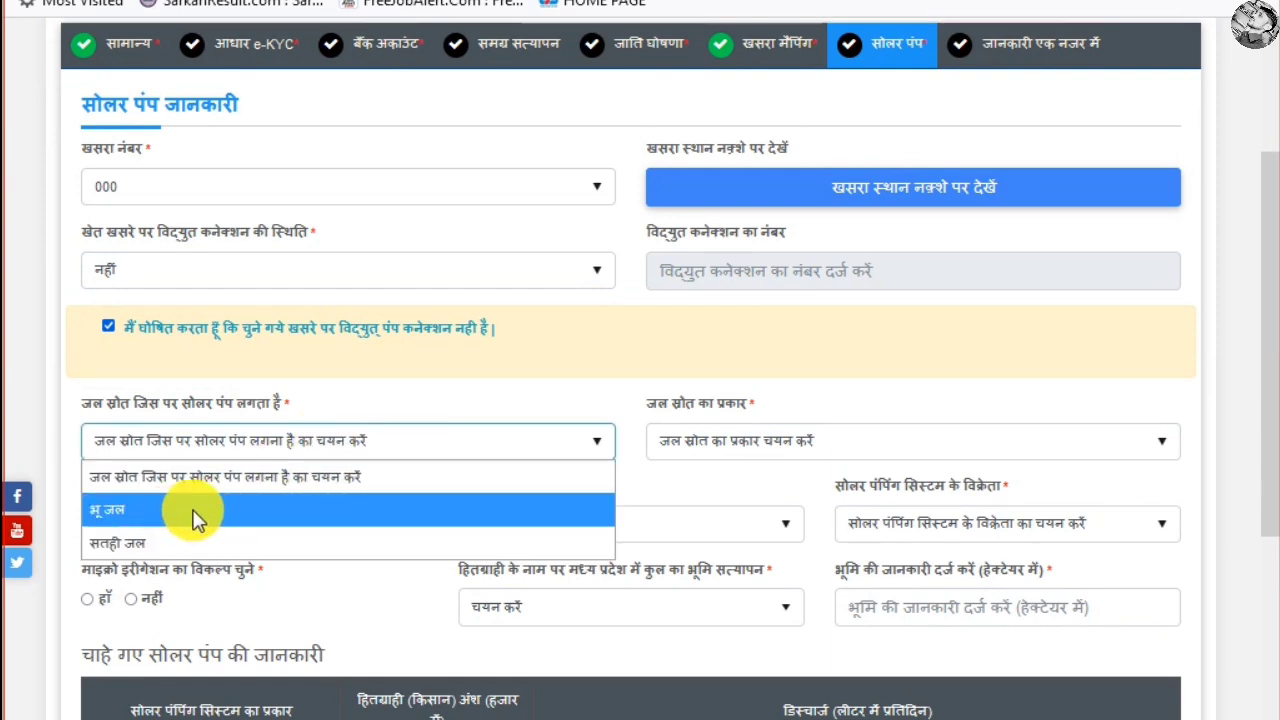
click(143, 517)
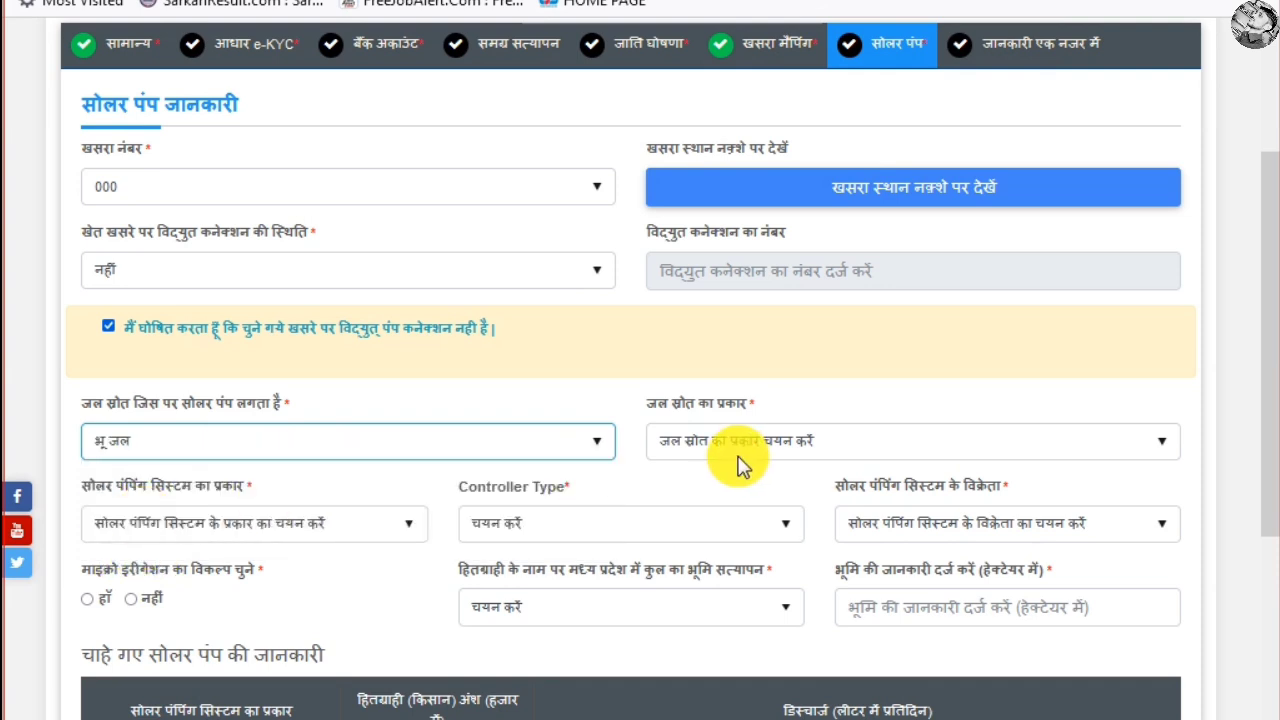
click(801, 445)
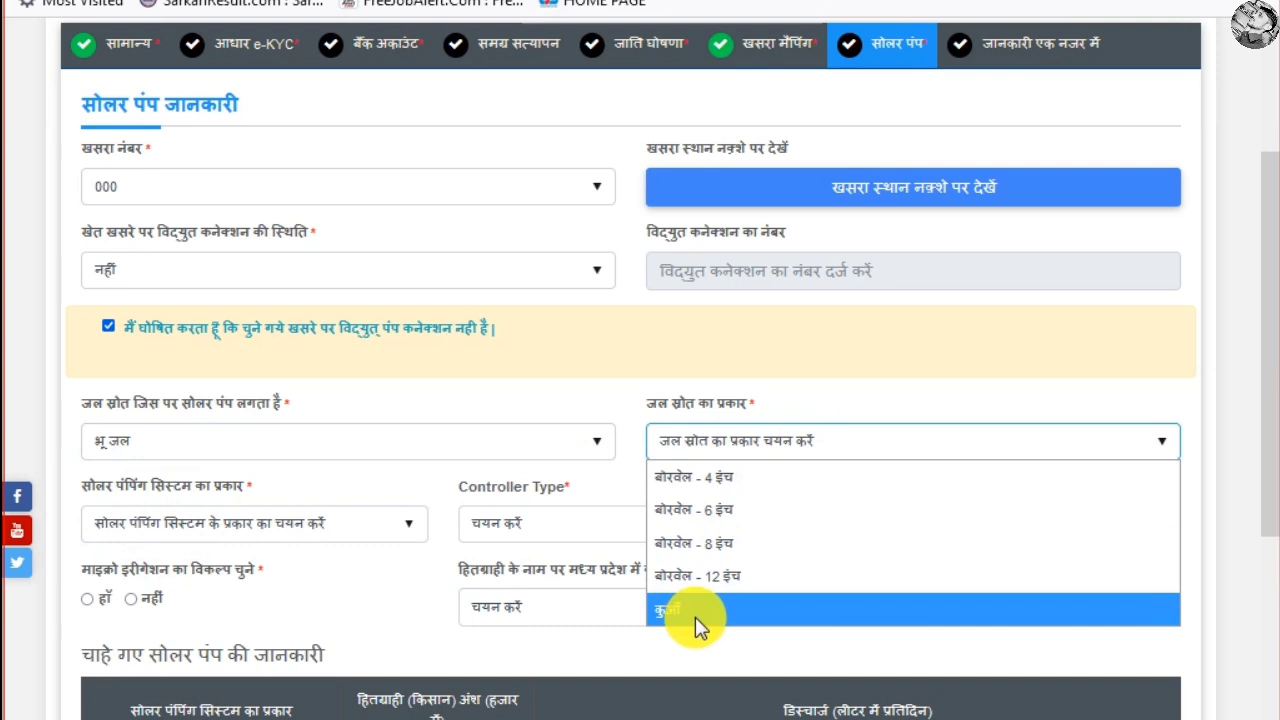
click(314, 443)
click(314, 443)
click(195, 538)
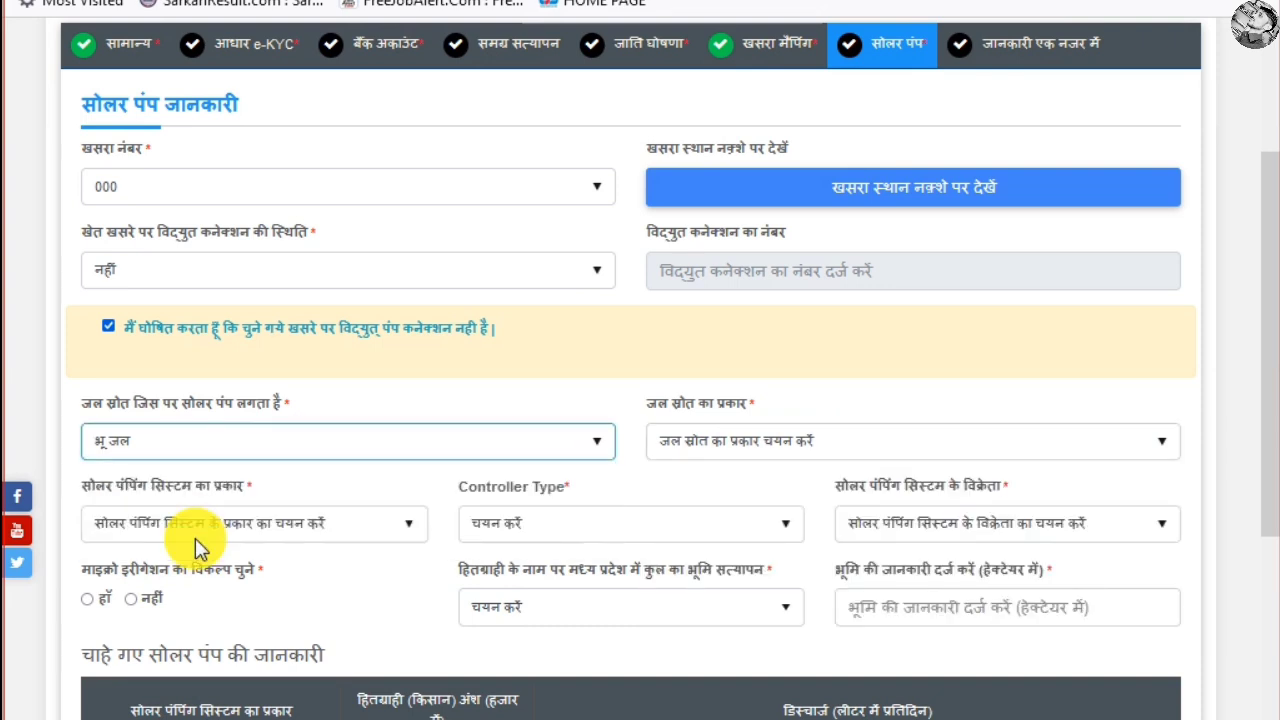
click(760, 445)
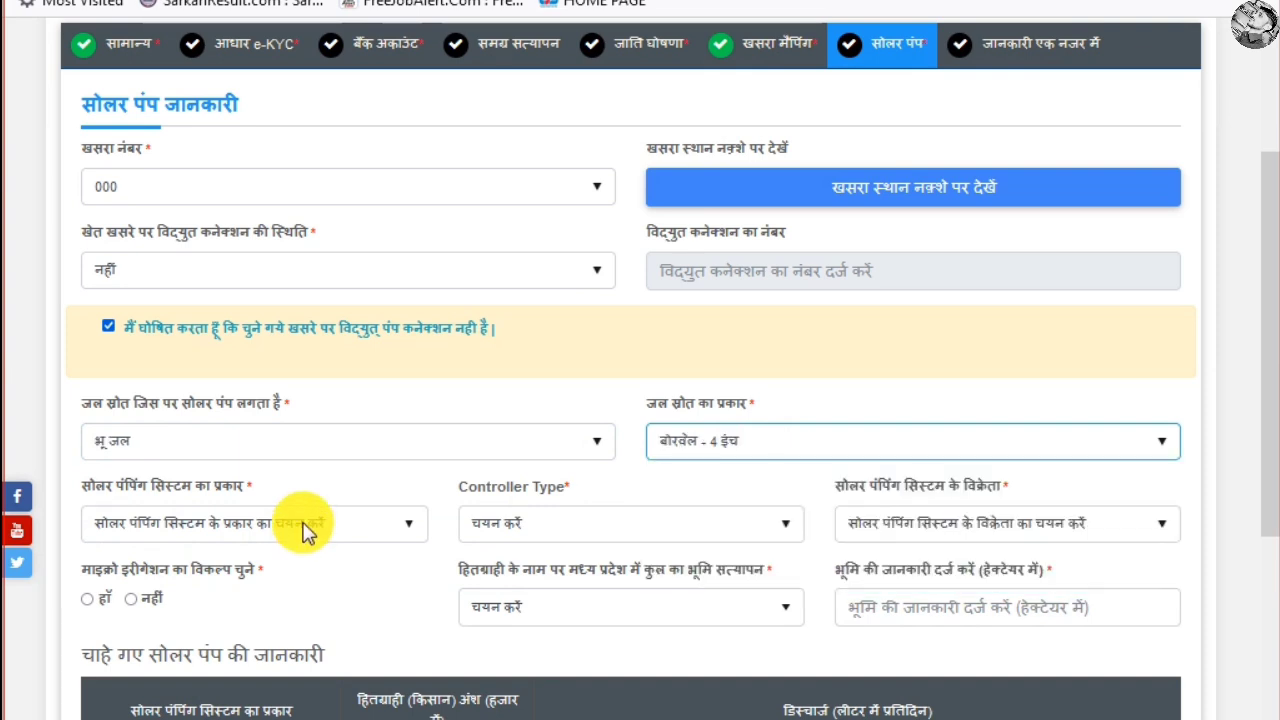
click(306, 532)
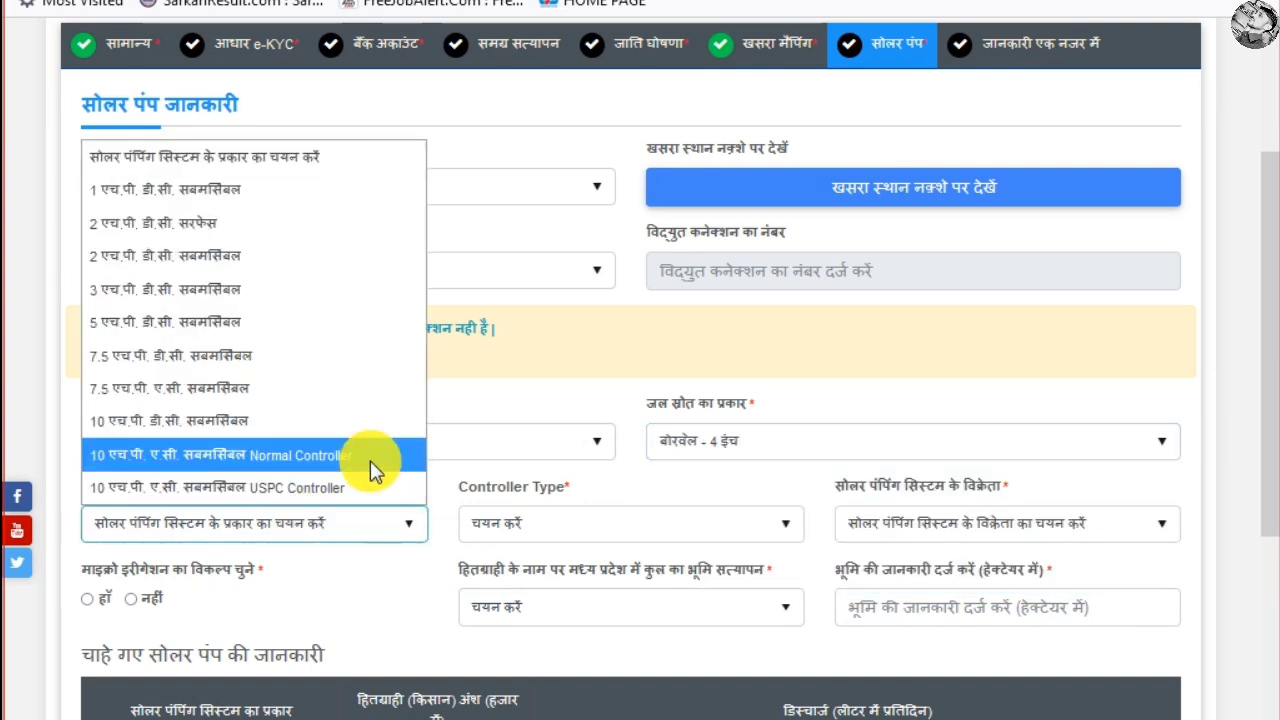
Select the 10 एच.पी. ए.सी. सबमर्सिबल Normal Controller pump, showing farmer share 58124
click(450, 473)
scroll(430, 430, down, 3)
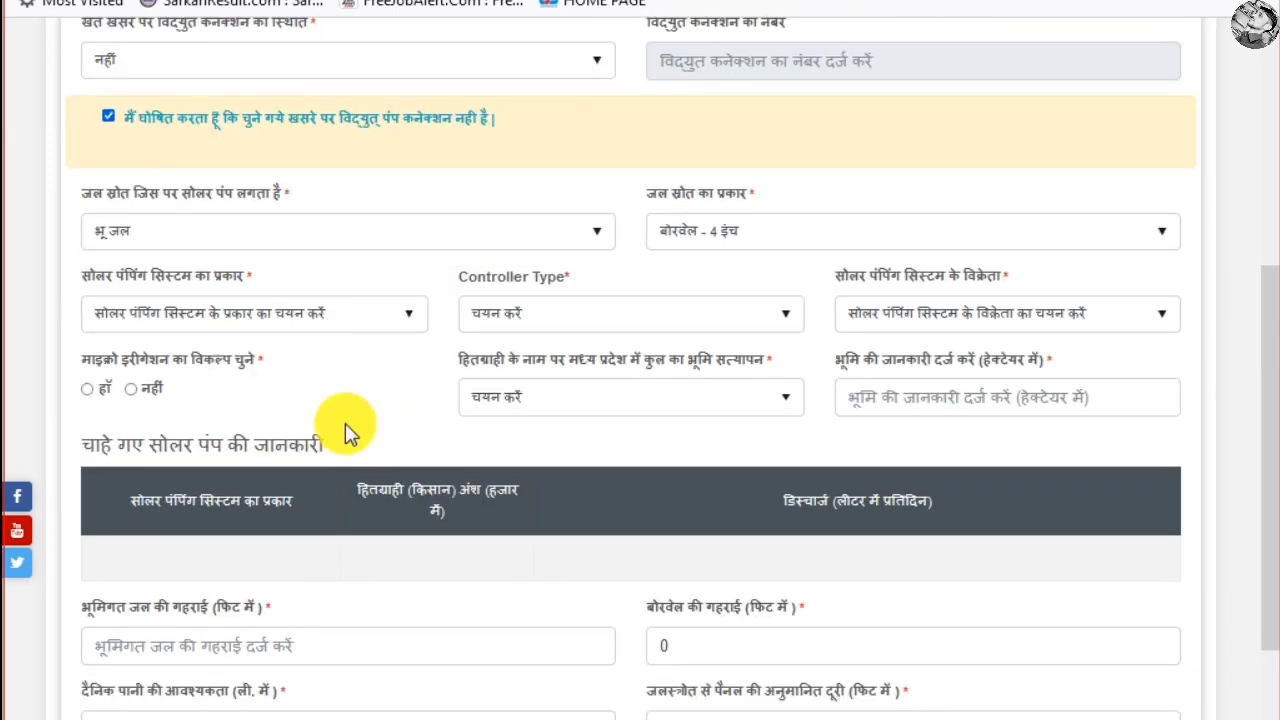
click(340, 314)
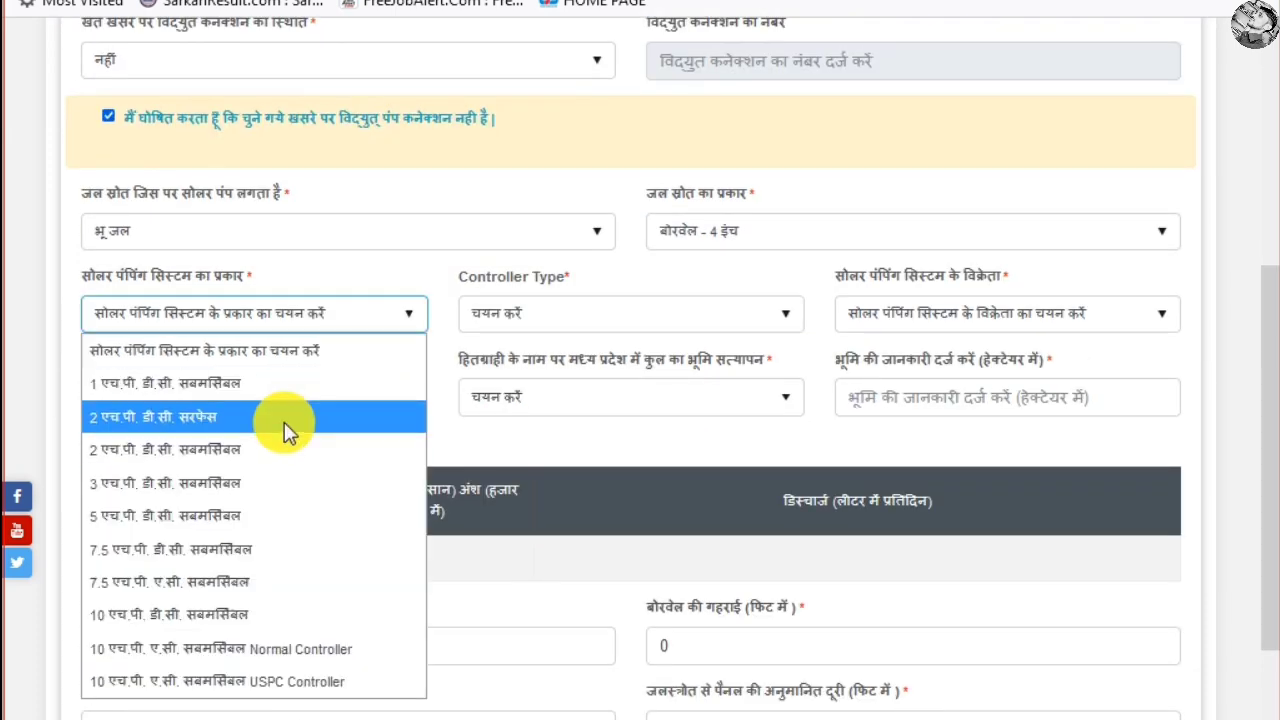
key(Escape)
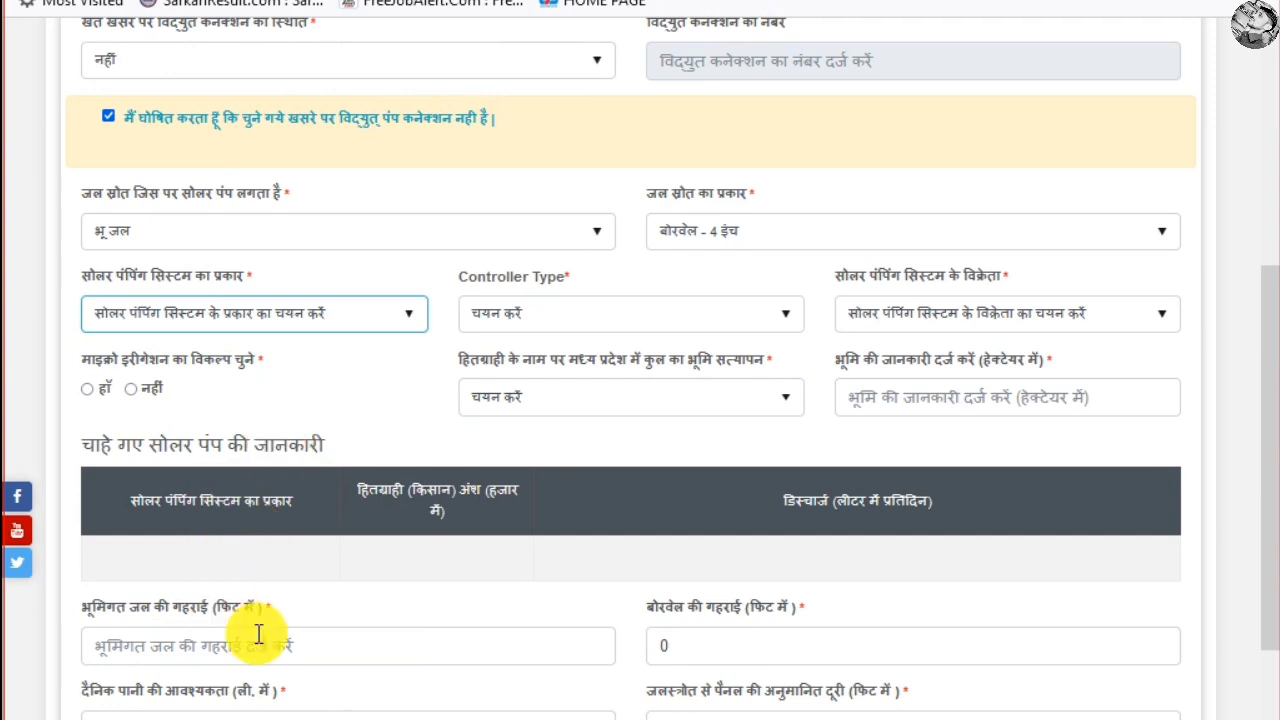
click(270, 316)
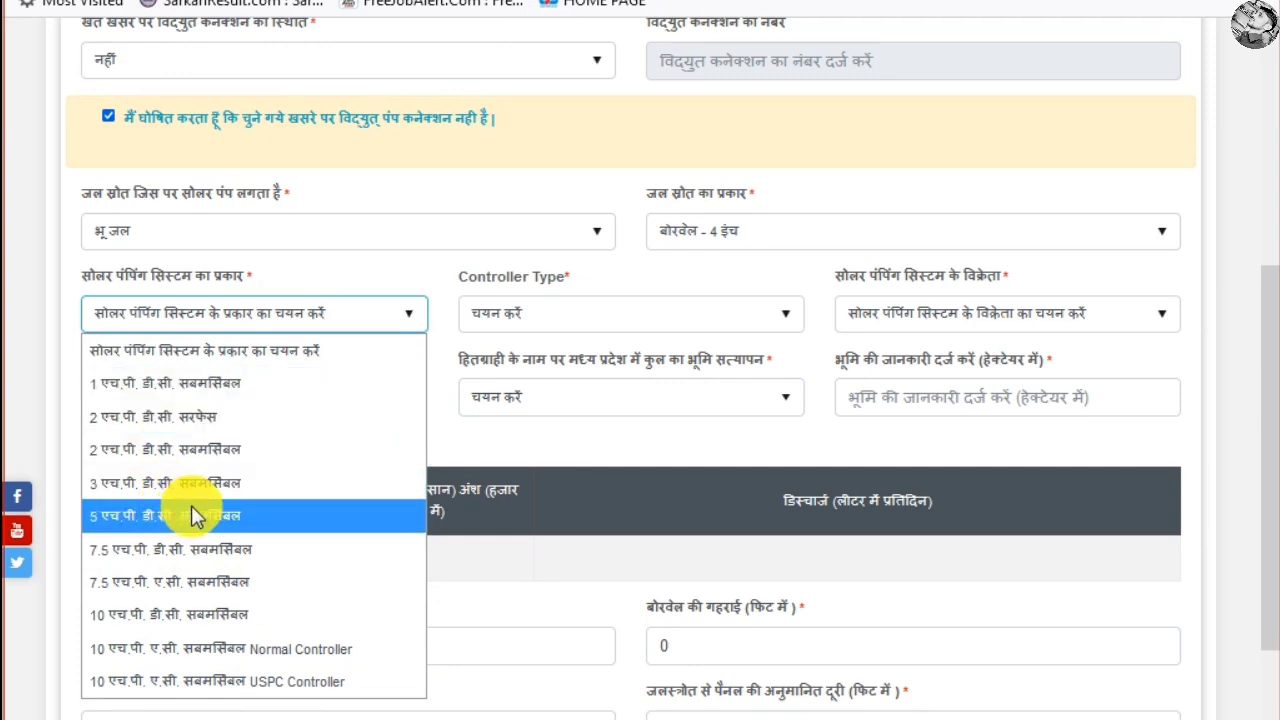
click(215, 649)
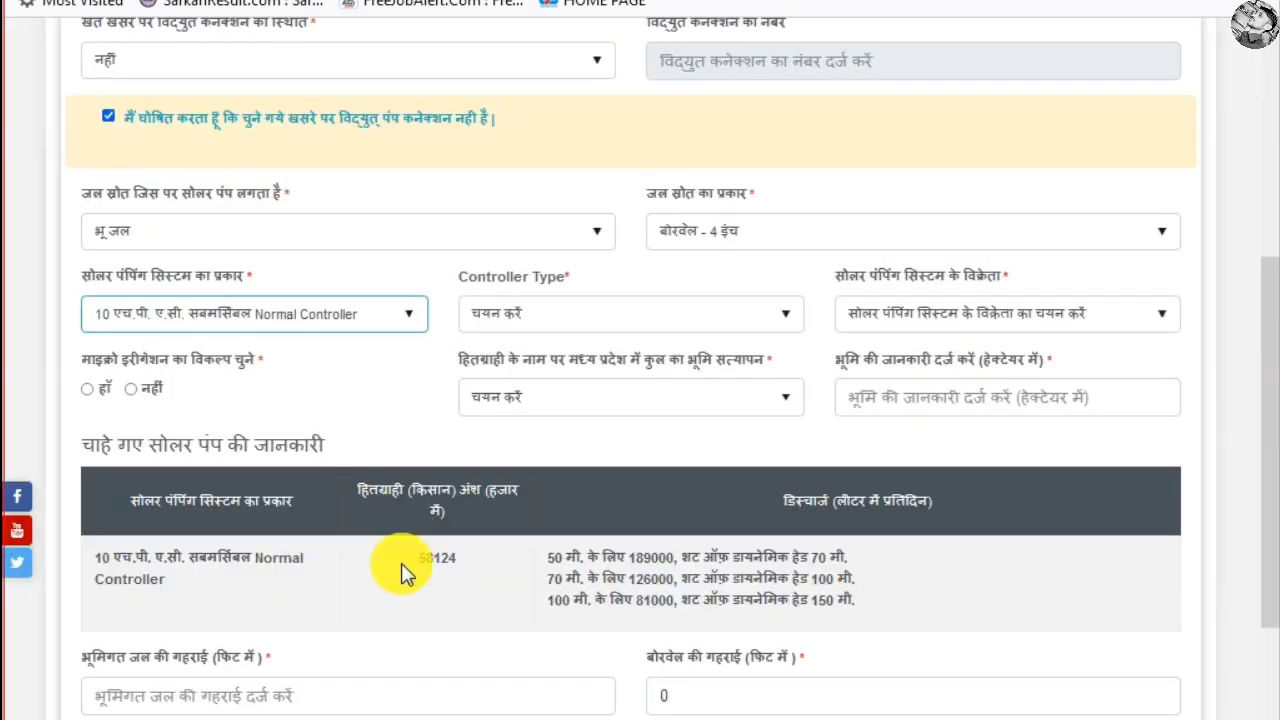
click(353, 376)
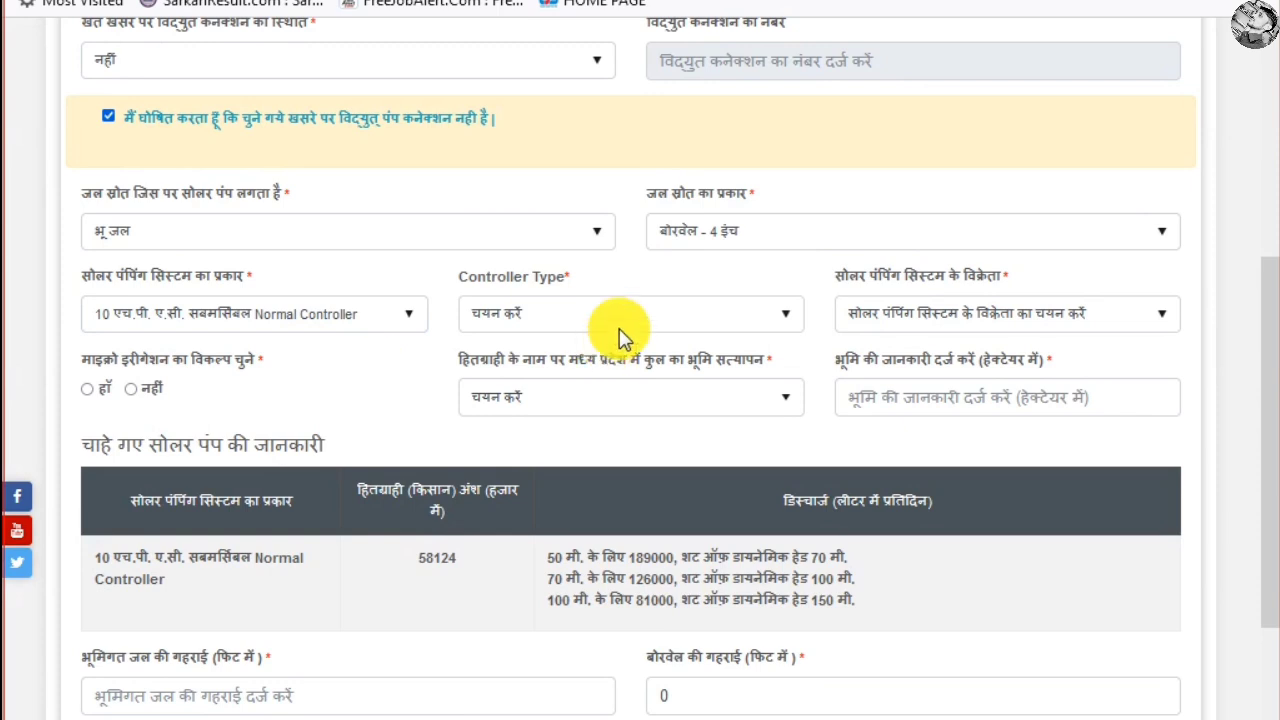
Set controller type Normal (Without USPC) and vendor मेसर्स रोटोमेक मोटर्स & कंट्रोल्स प्राइवेट लिमिटेड
click(659, 308)
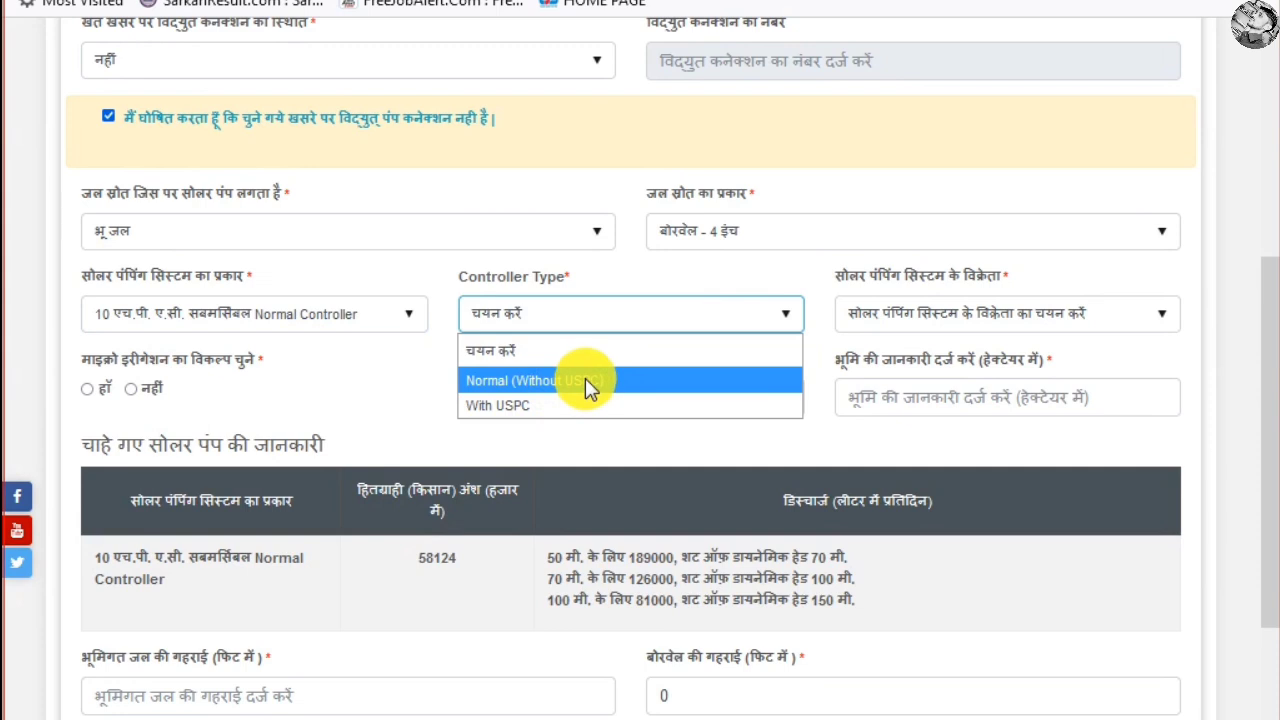
click(585, 385)
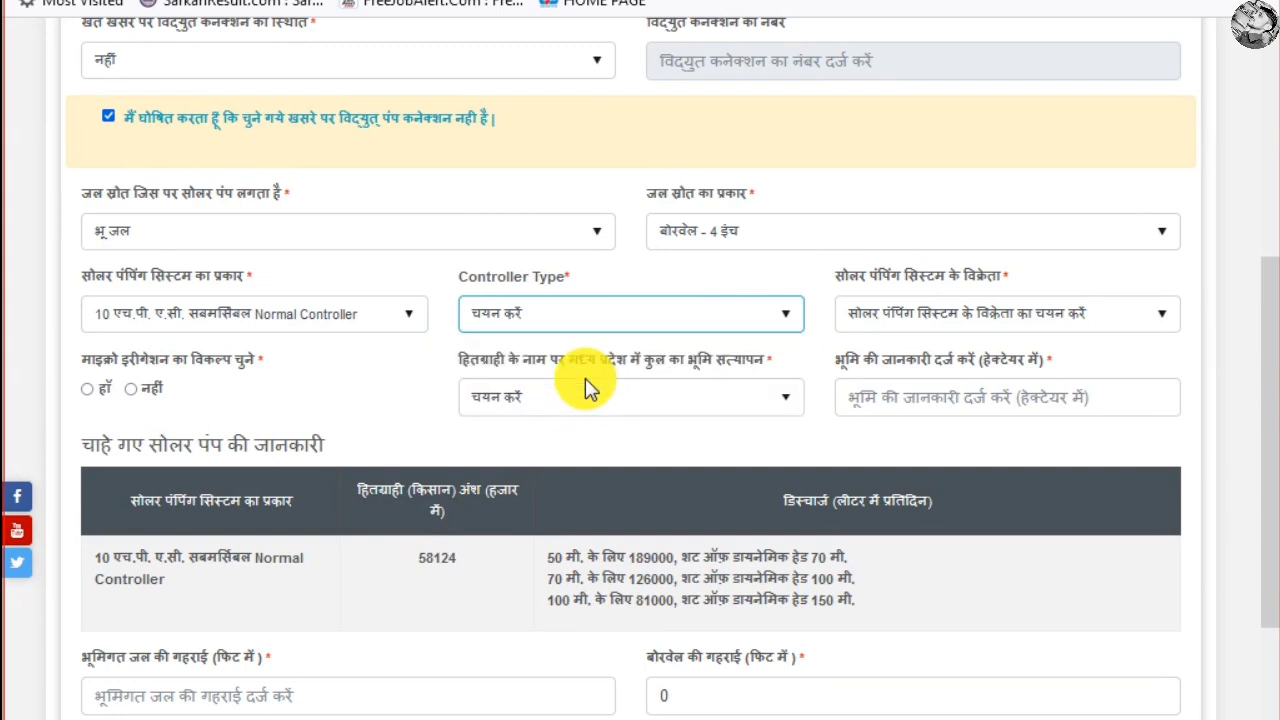
click(980, 316)
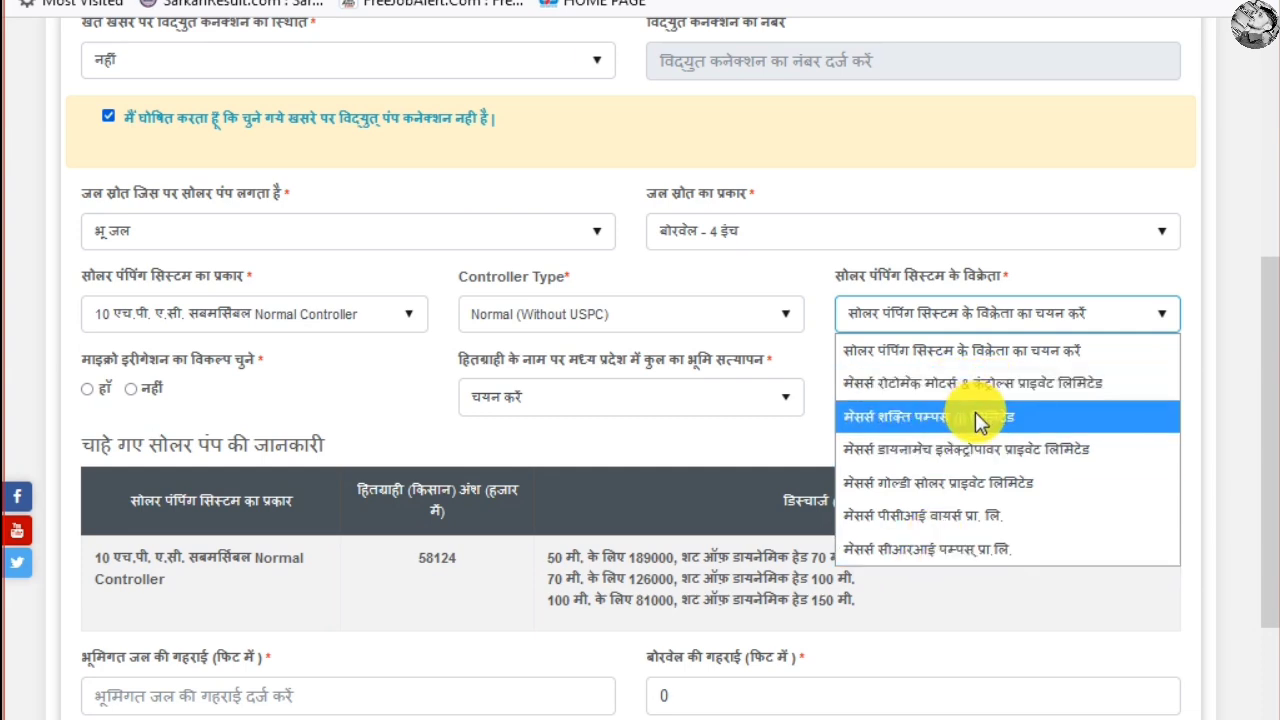
click(905, 385)
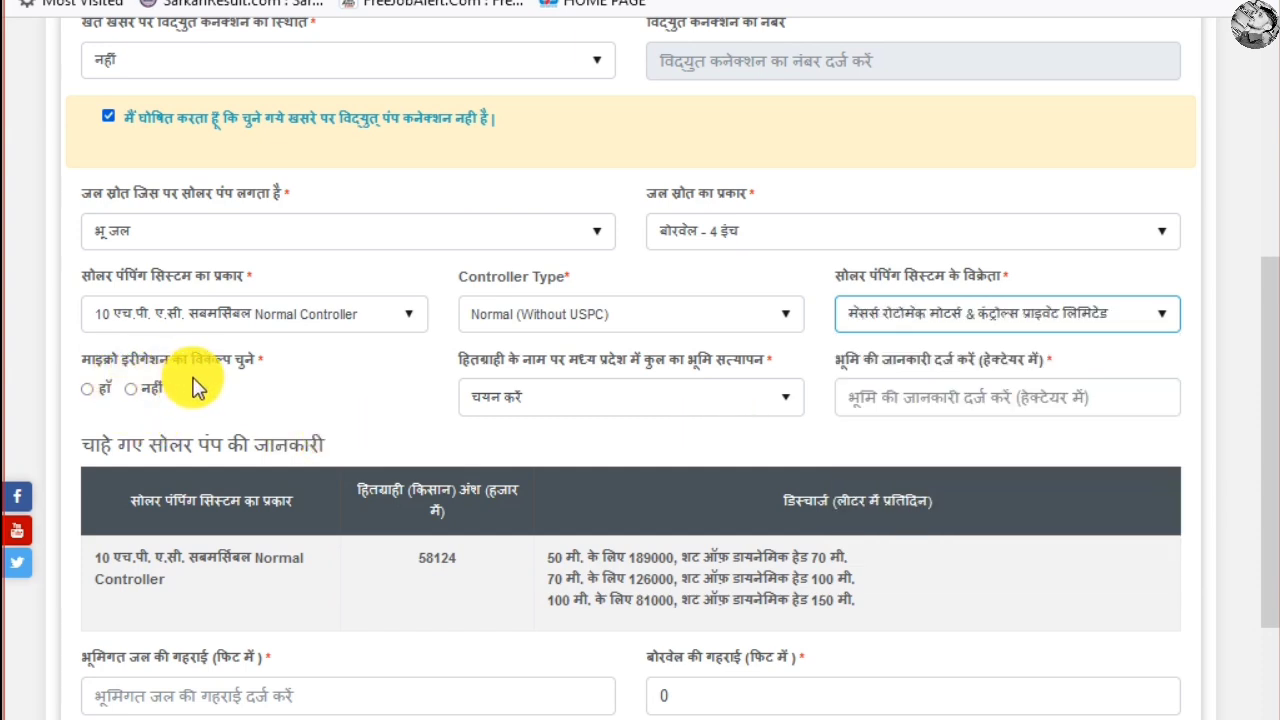
Answer नहीं for micro-irrigation and set land holding to 1 से 3 हेक्टेयर के मध्य
click(88, 395)
click(136, 396)
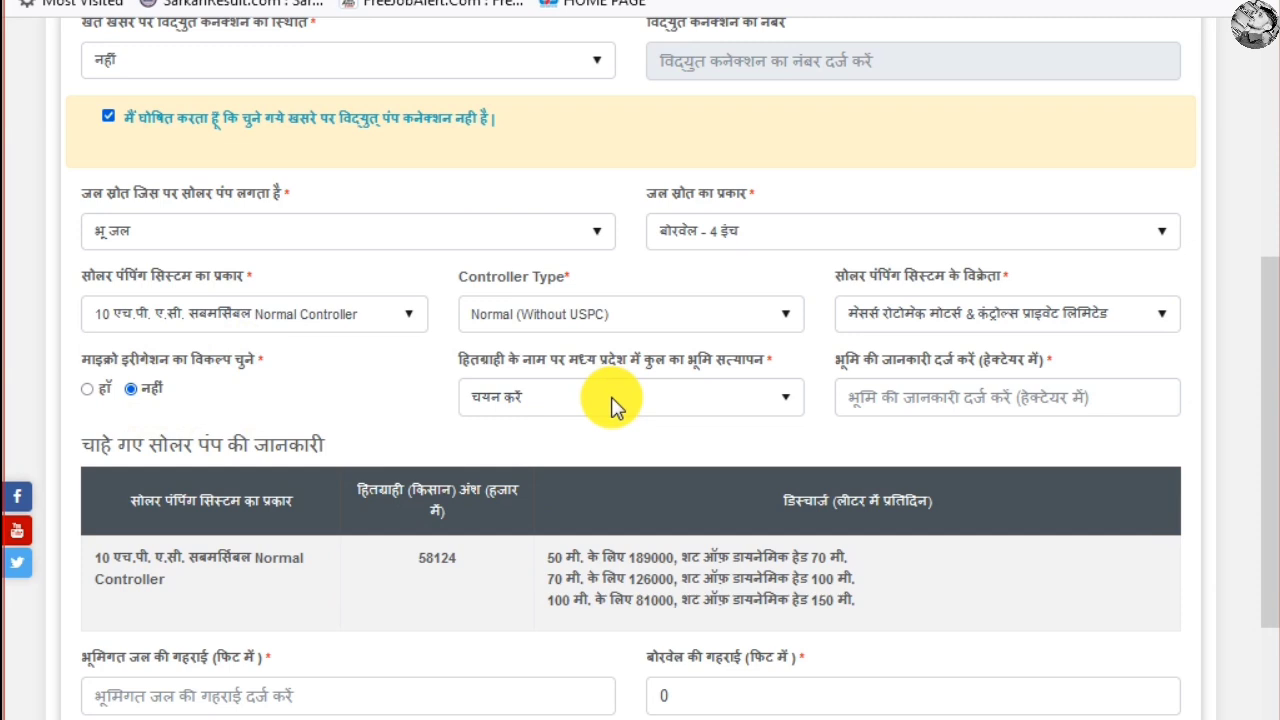
click(680, 396)
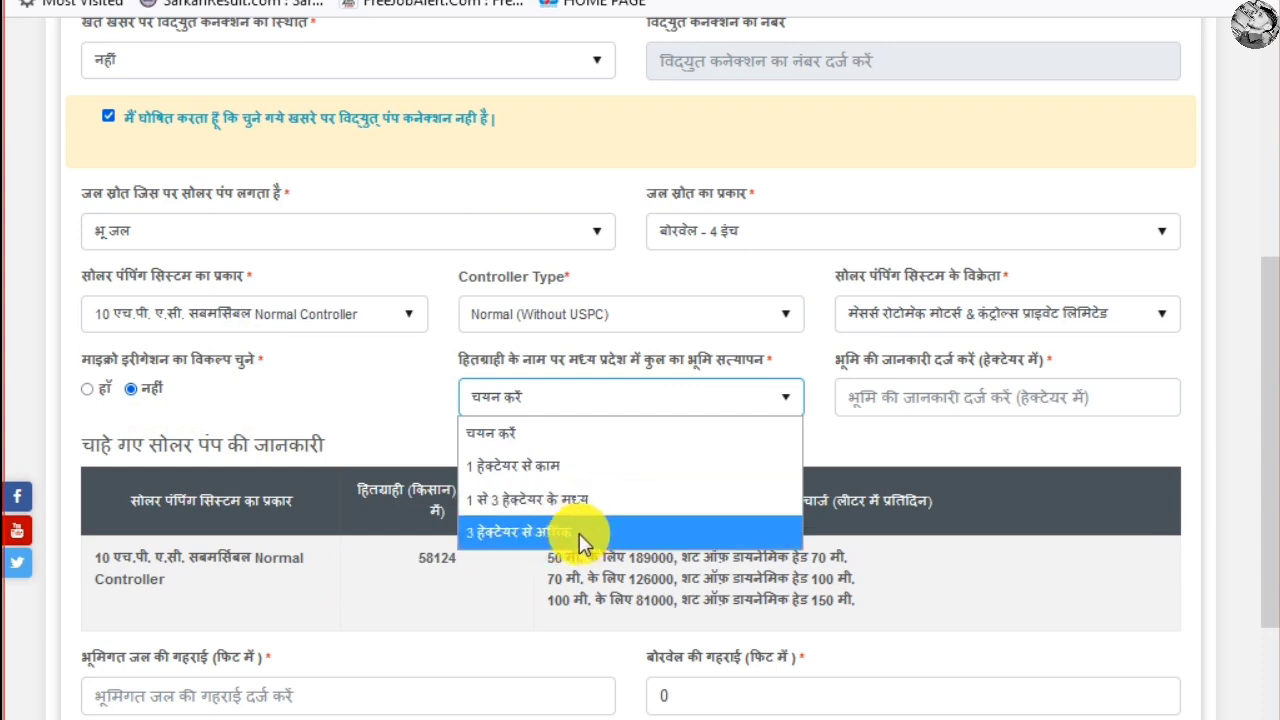
click(533, 501)
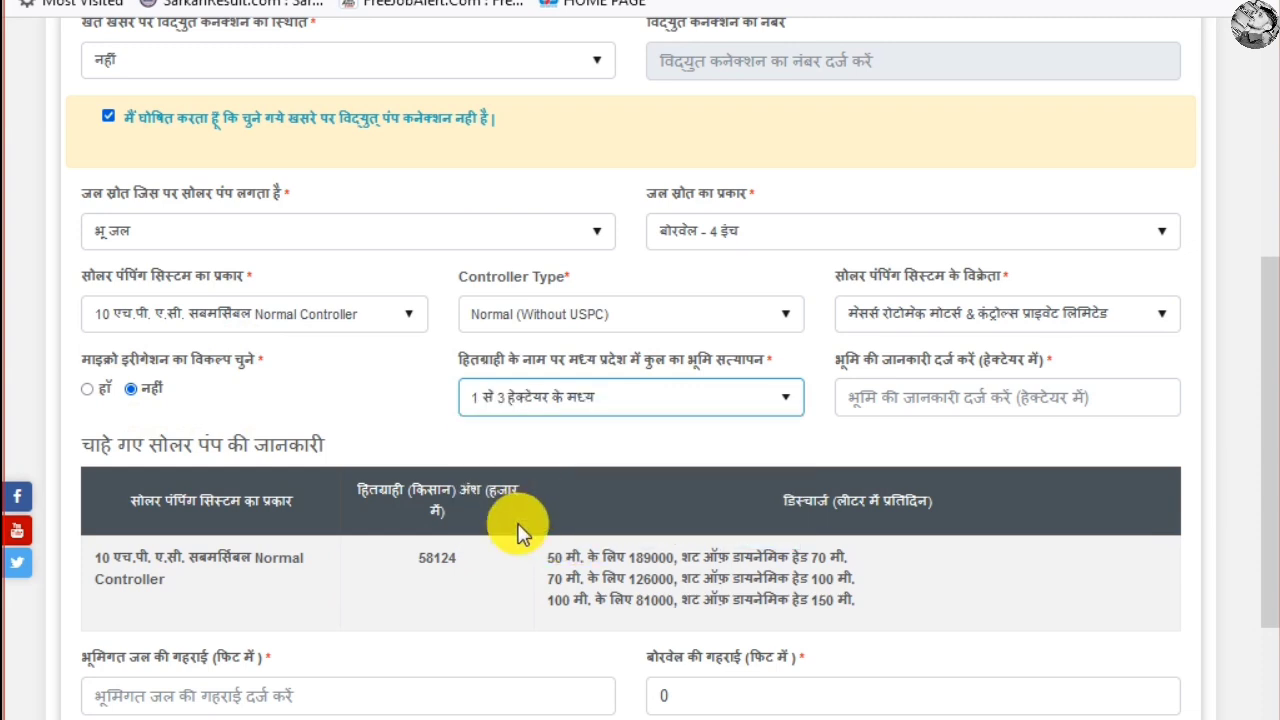
click(980, 397)
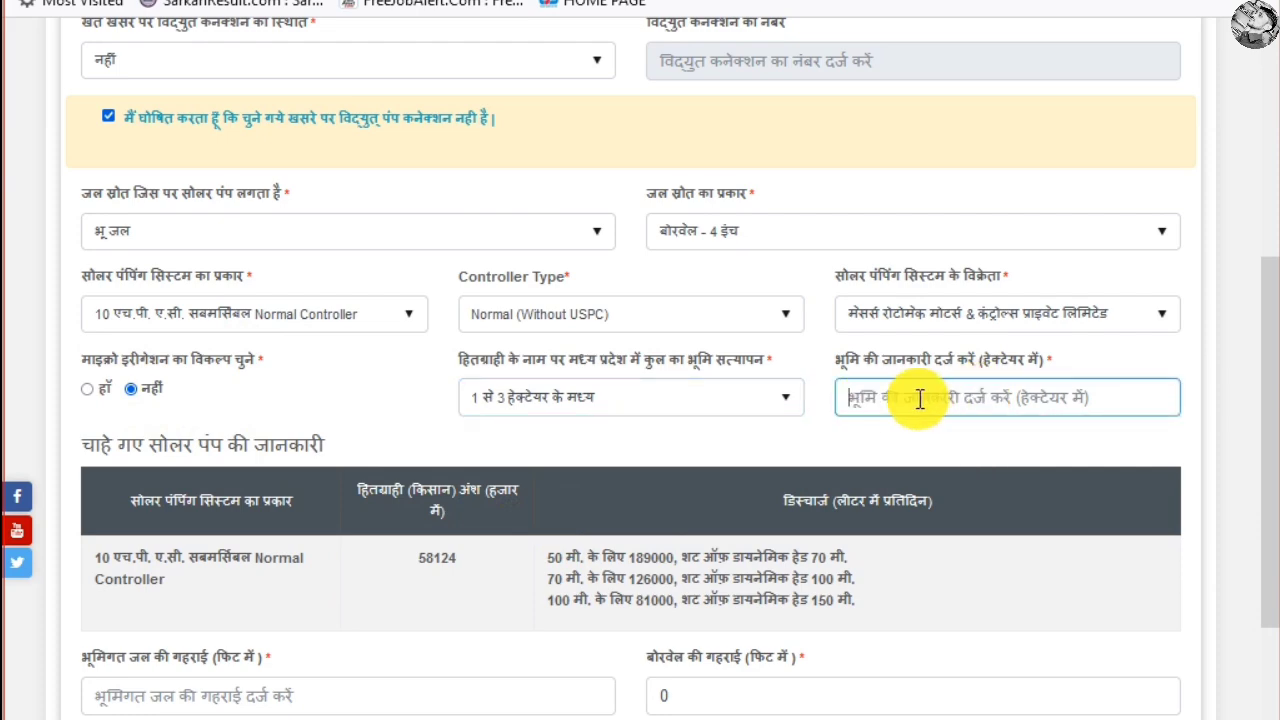
Highlight the chosen pump's 58124 farmer share and its three daily discharge figures
scroll(399, 463, down, 3)
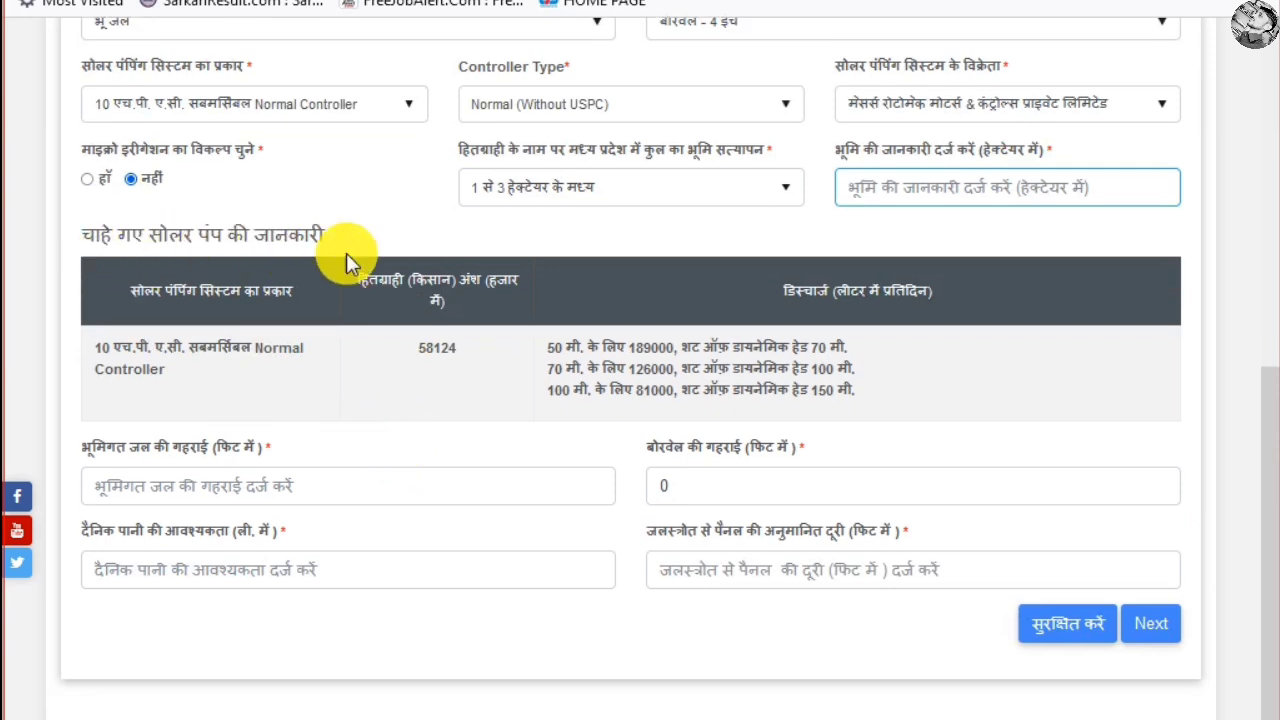
drag(131, 295, 276, 303)
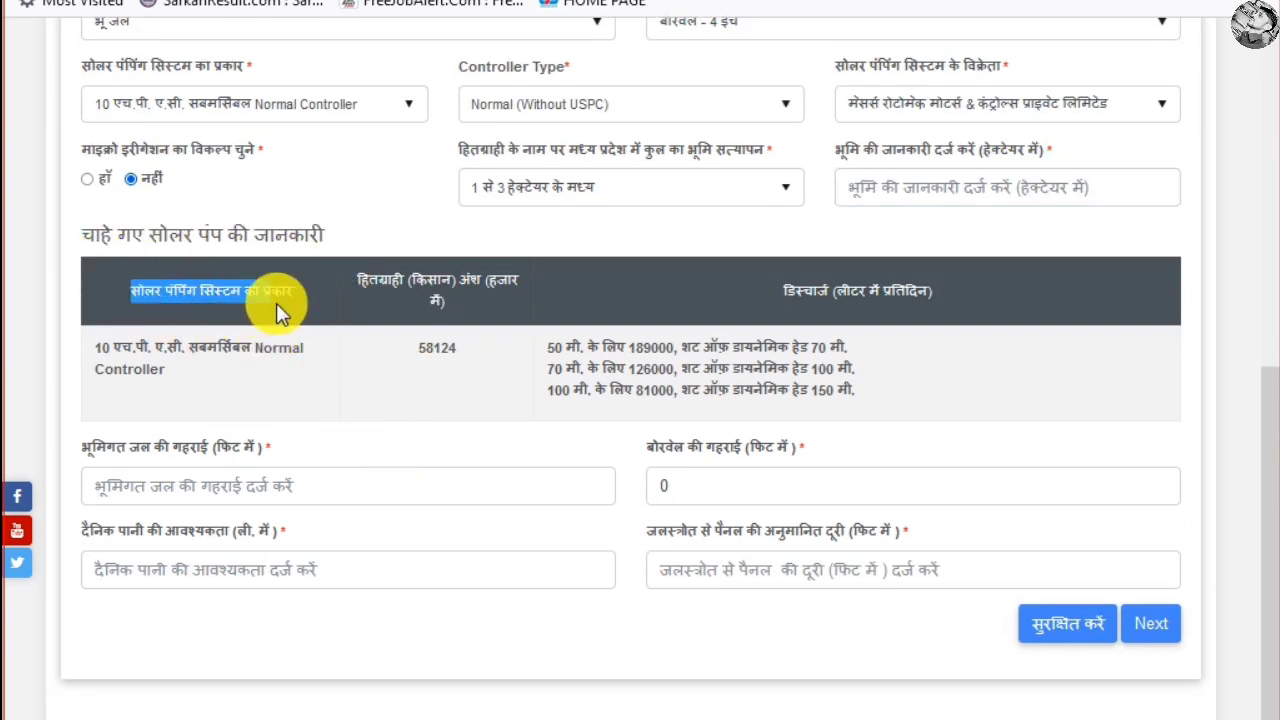
click(191, 303)
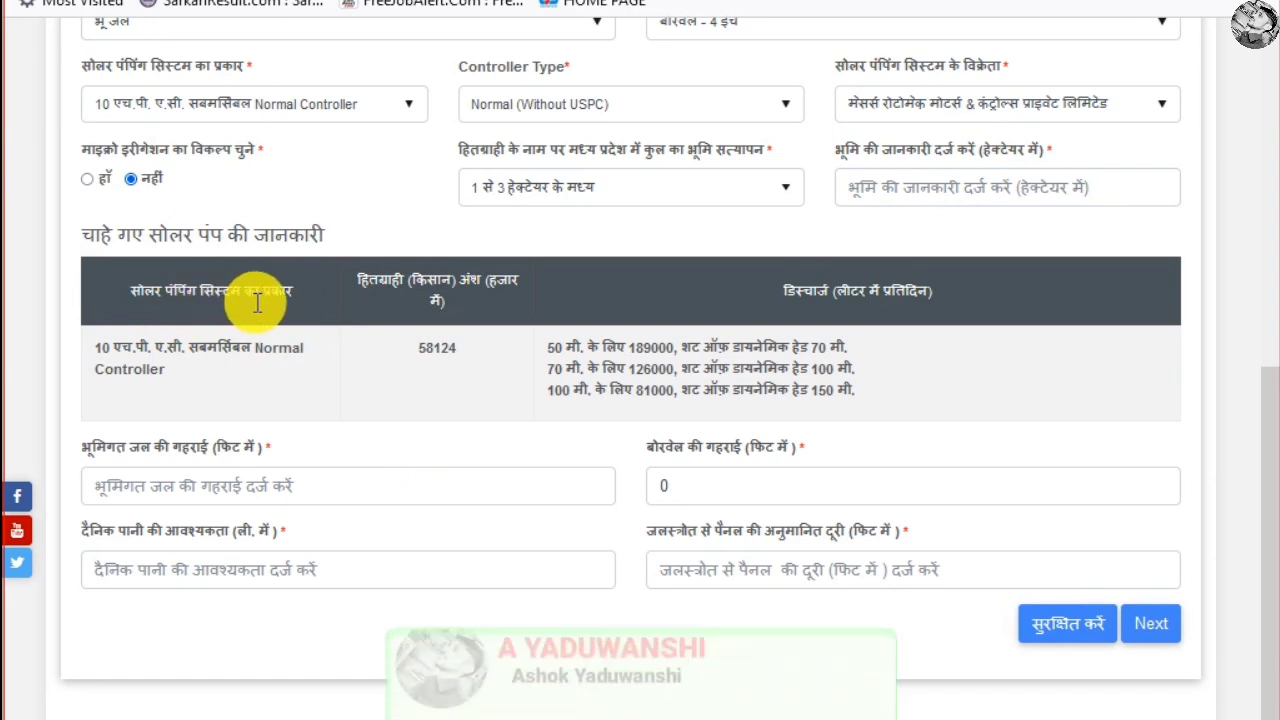
drag(100, 352, 297, 383)
drag(378, 290, 490, 322)
click(440, 349)
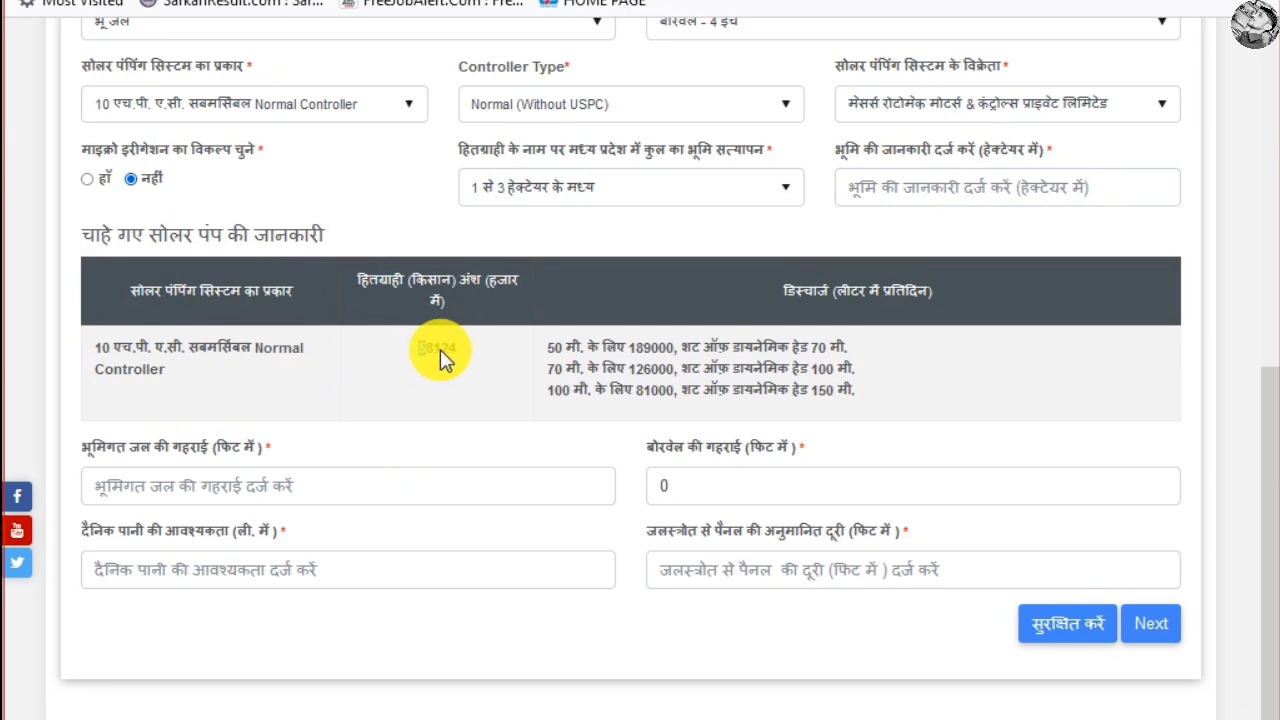
double_click(449, 349)
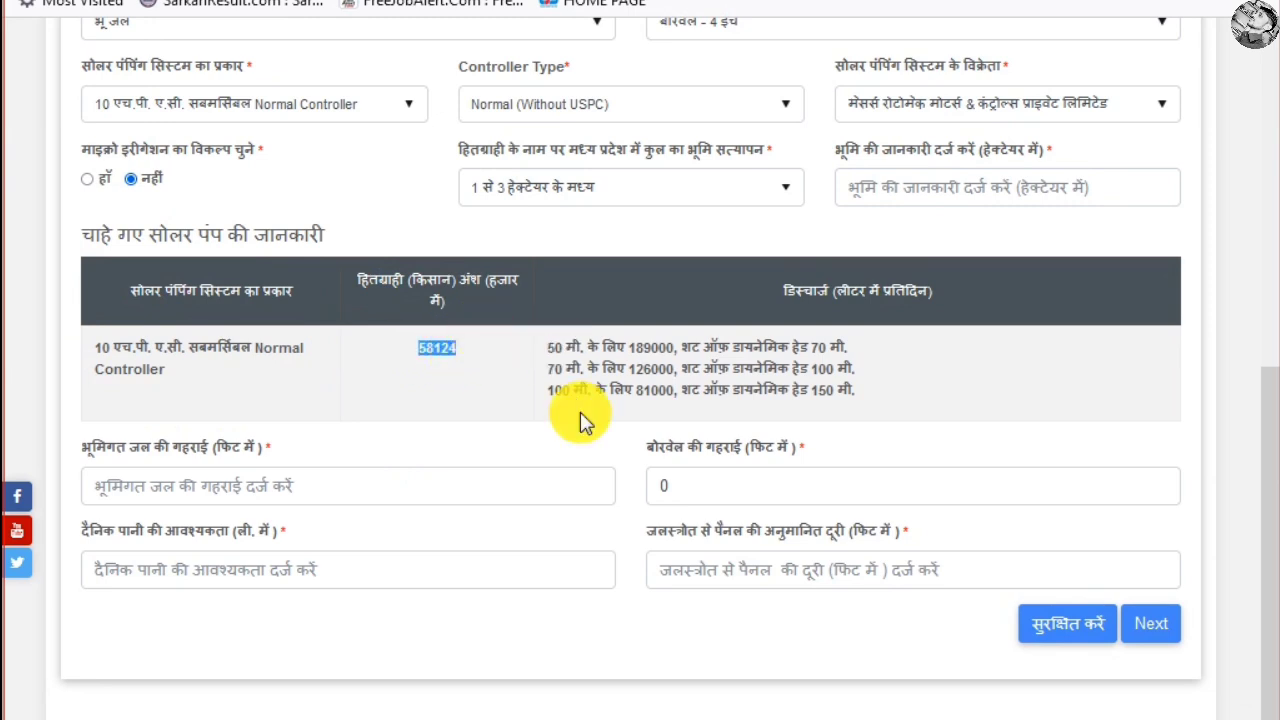
drag(797, 292, 943, 309)
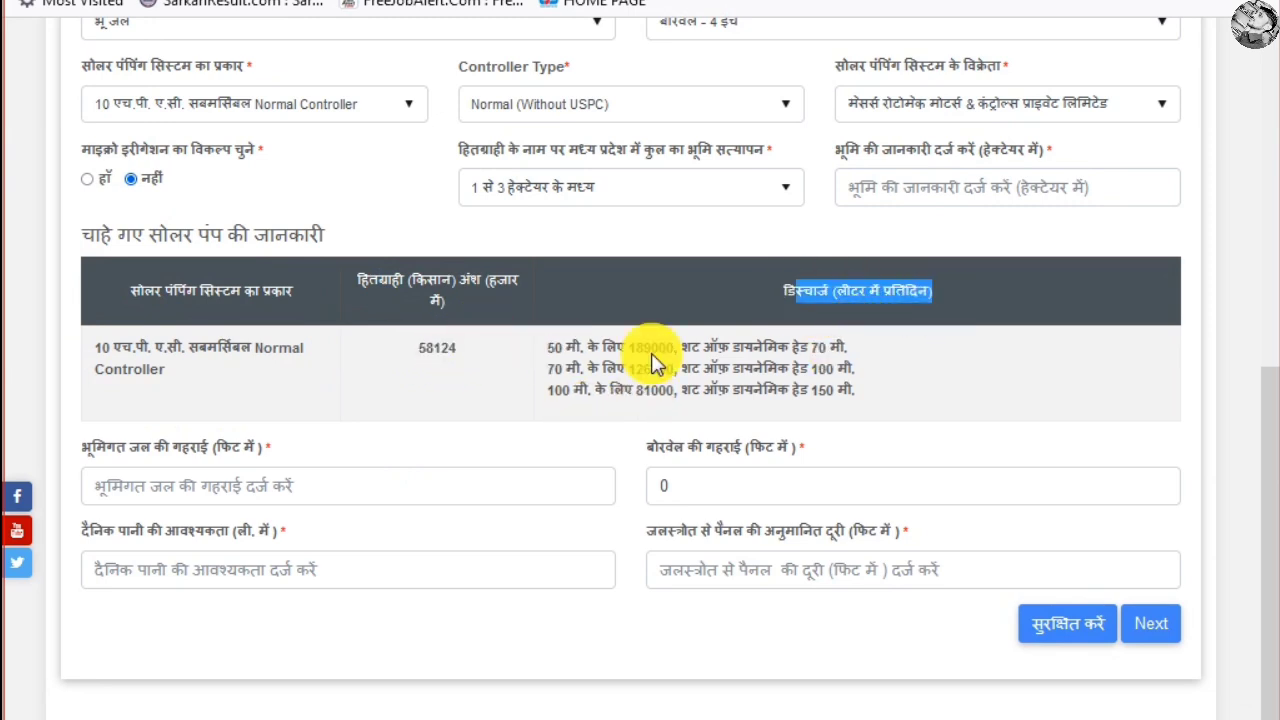
drag(555, 345, 894, 409)
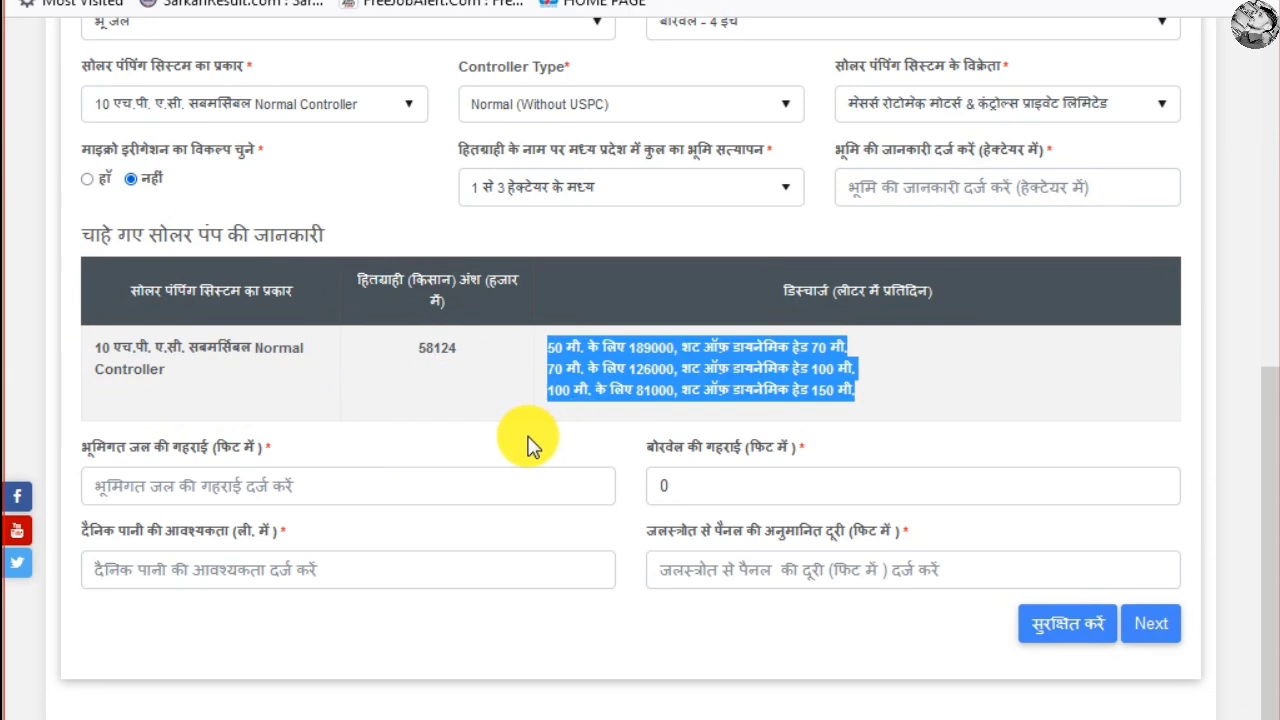
scroll(527, 445, down, 1)
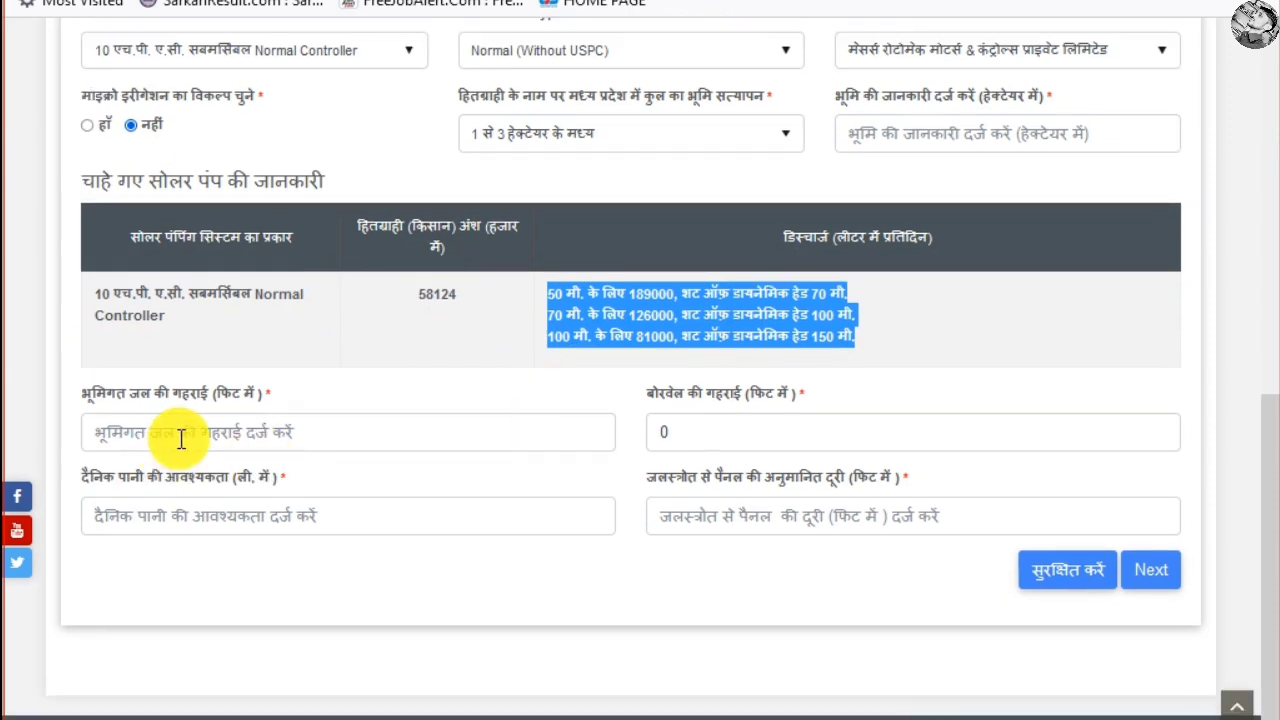
Go through the depth, water requirement and distance fields, then save the pump details
click(307, 432)
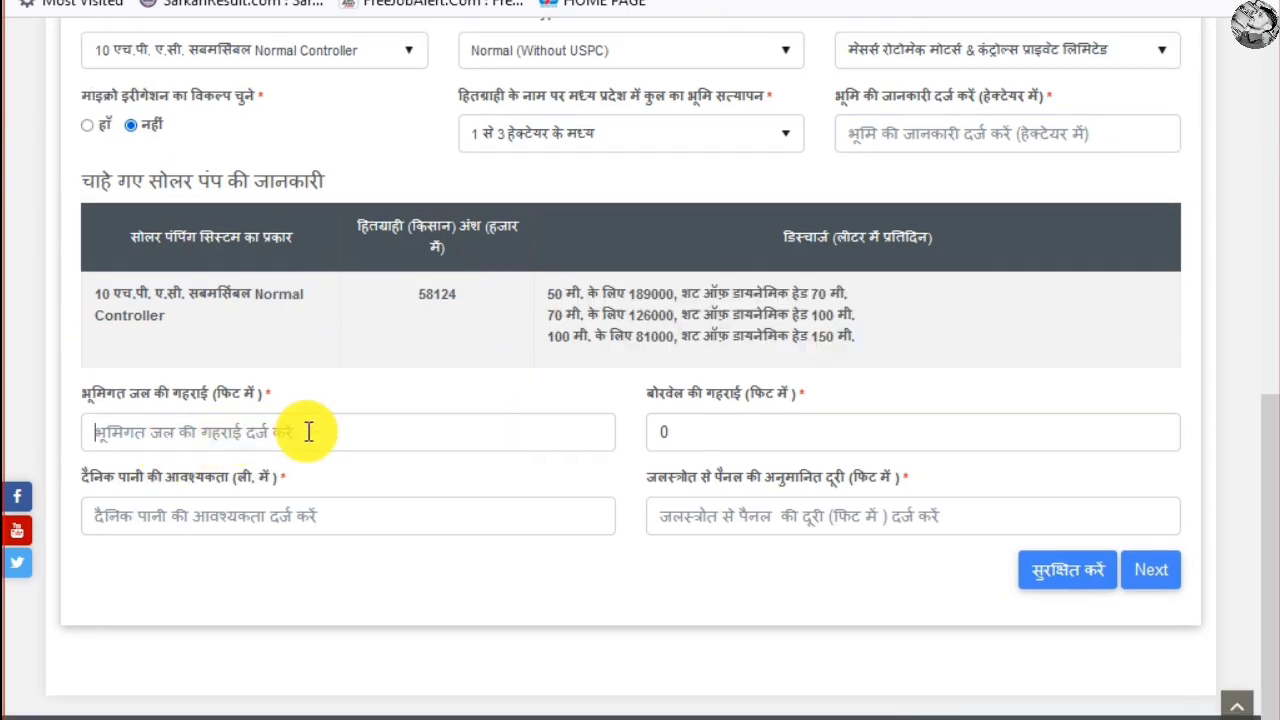
click(710, 426)
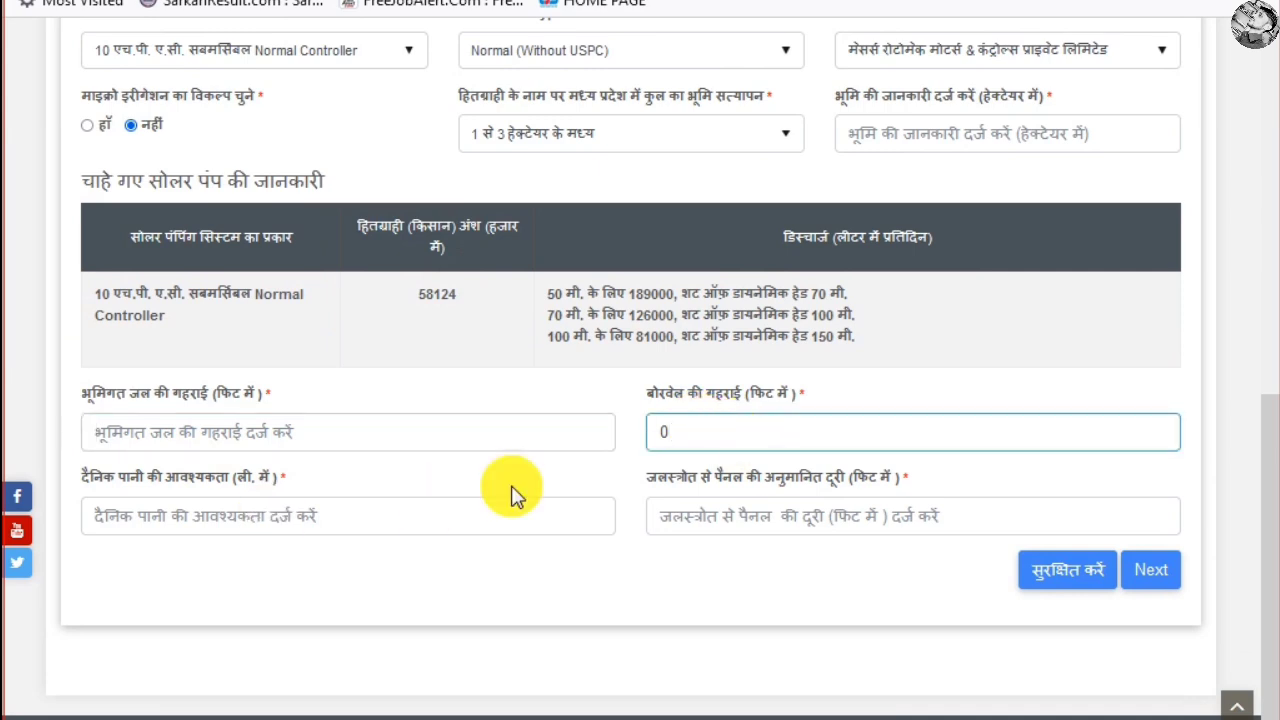
click(272, 530)
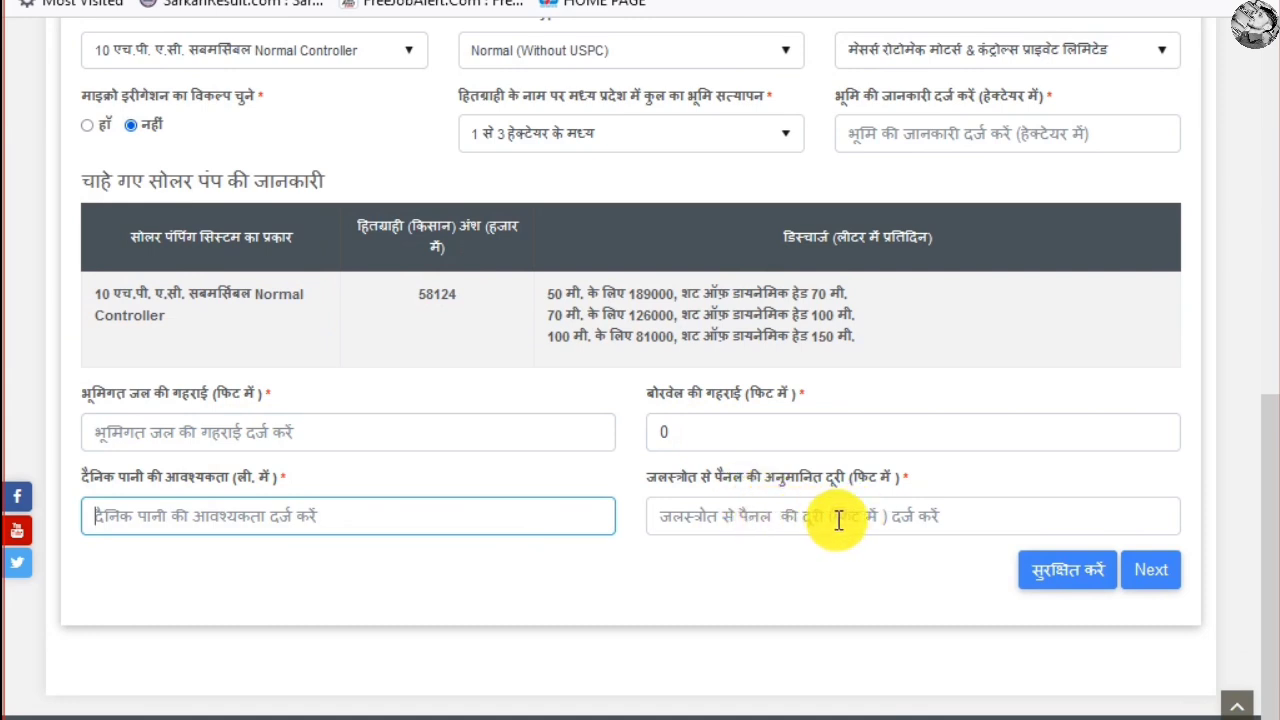
click(797, 526)
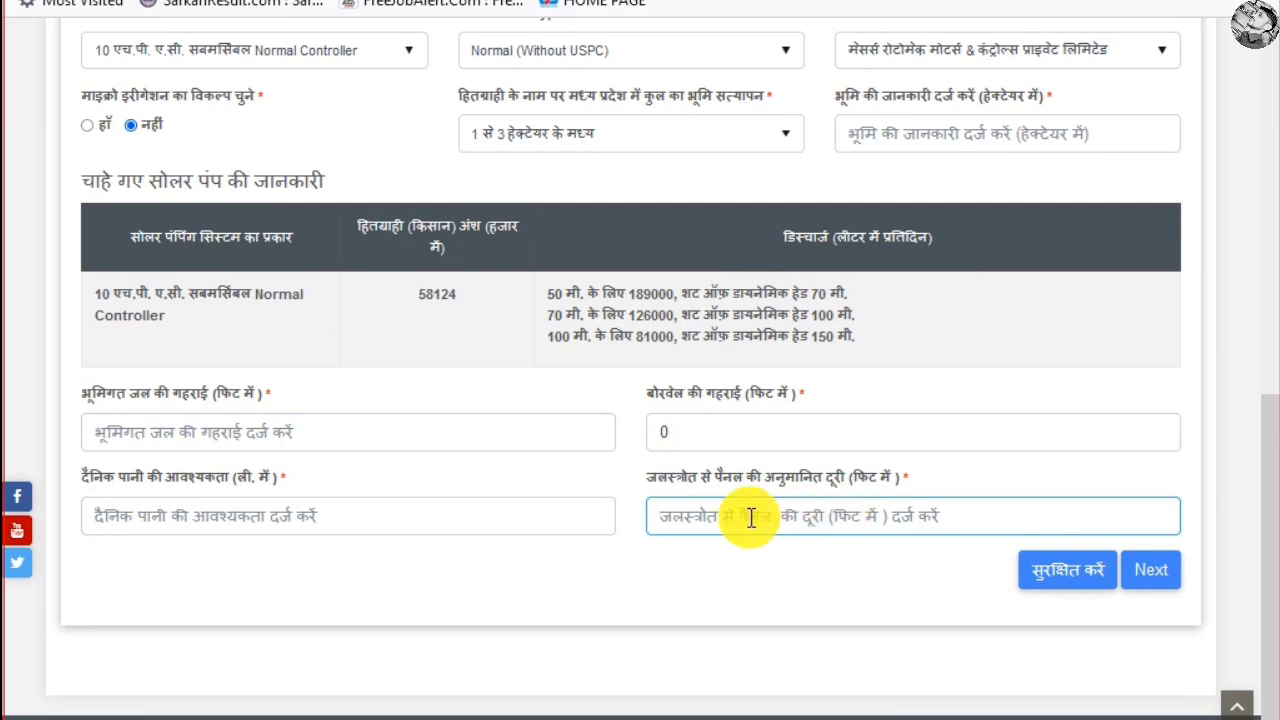
click(1065, 574)
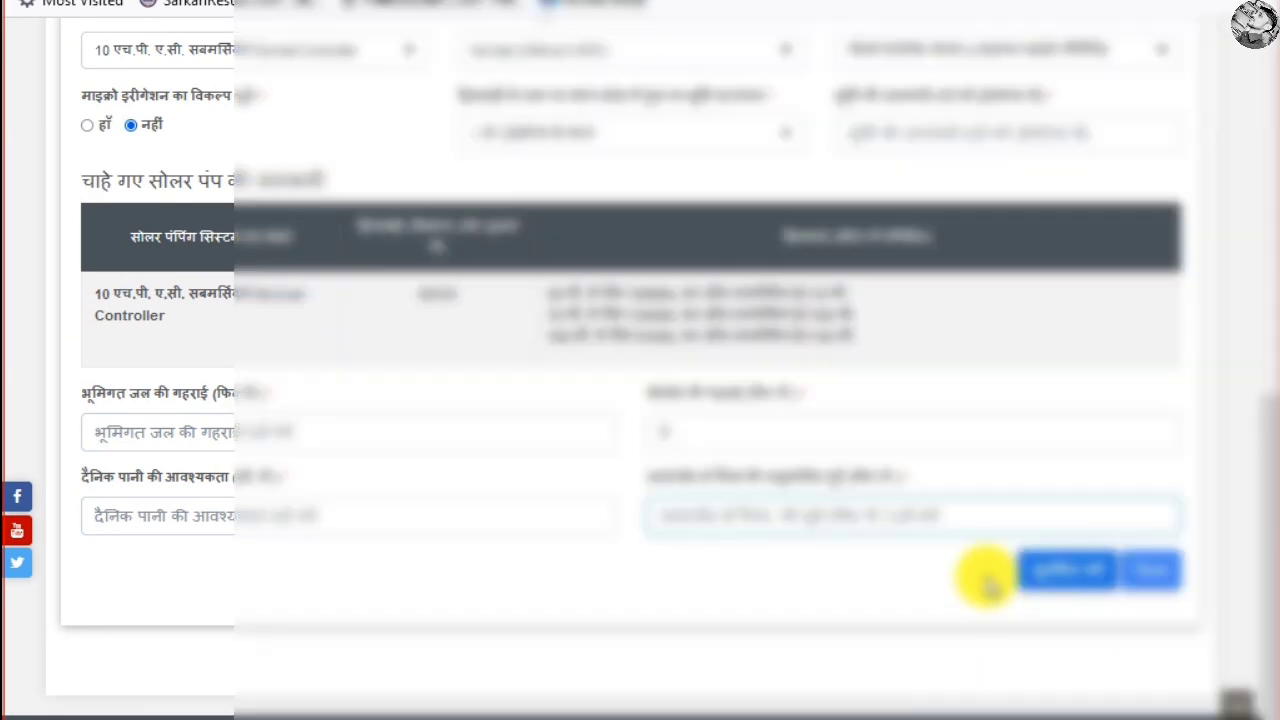
Open the application summary preview and scroll down through it
click(1150, 585)
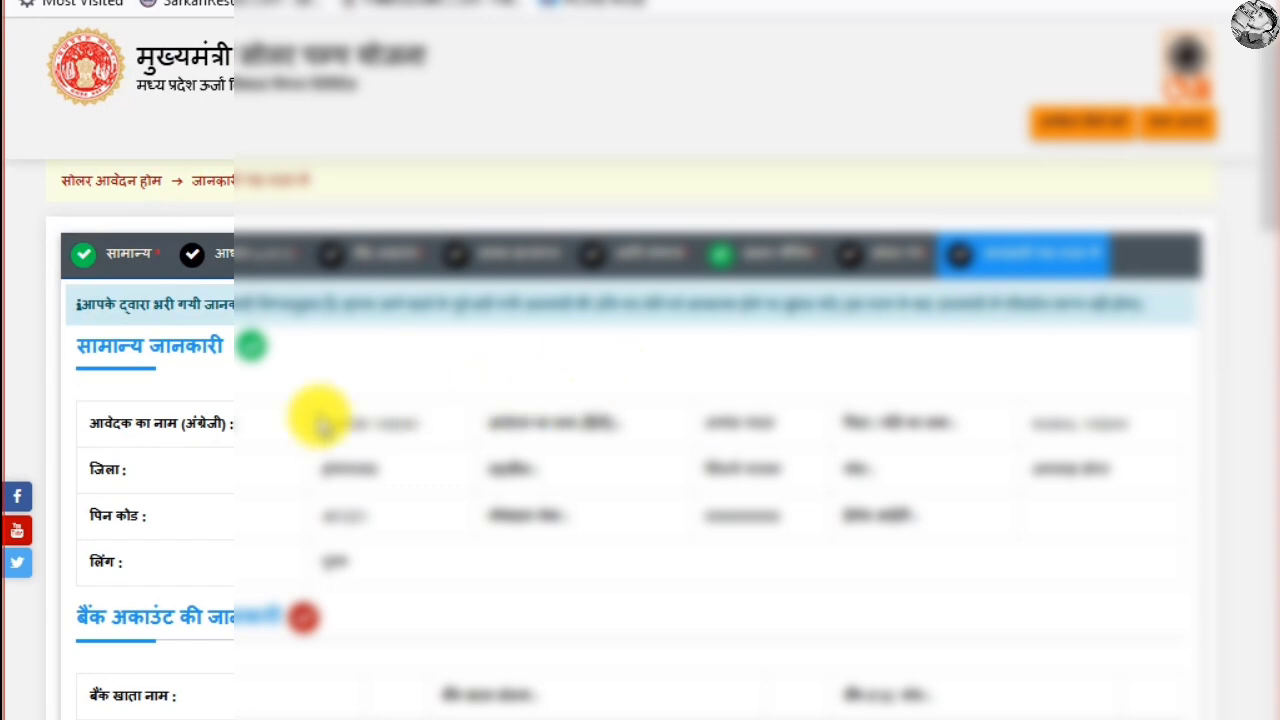
scroll(320, 414, down, 2)
scroll(414, 406, down, 8)
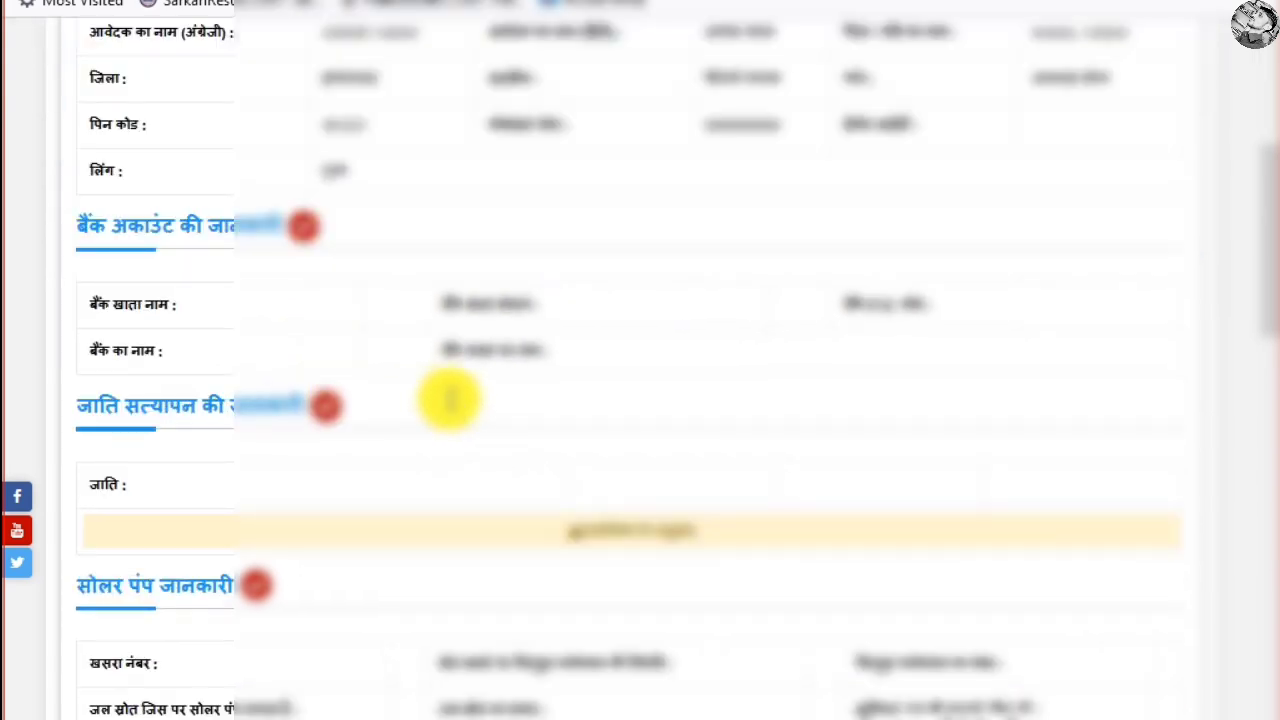
scroll(452, 405, down, 2)
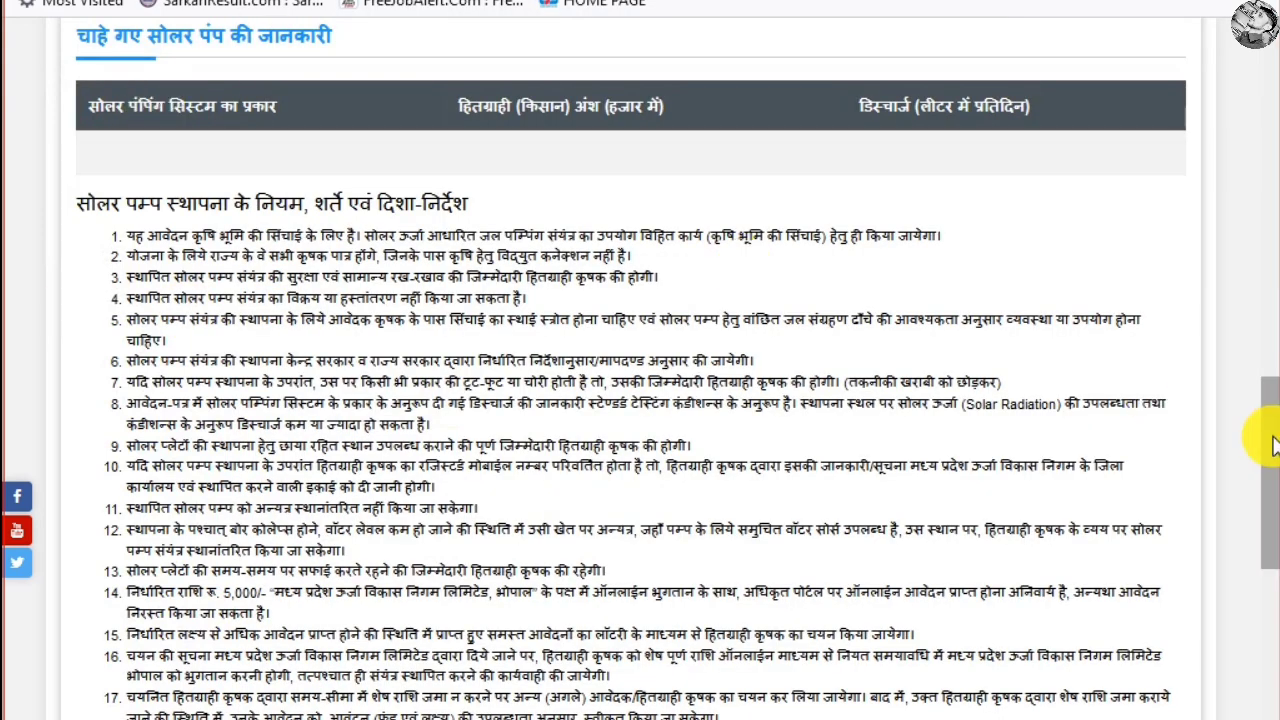
mouse_move(1273, 445)
mouse_down()
mouse_move(1273, 428)
mouse_move(1275, 440)
mouse_up()
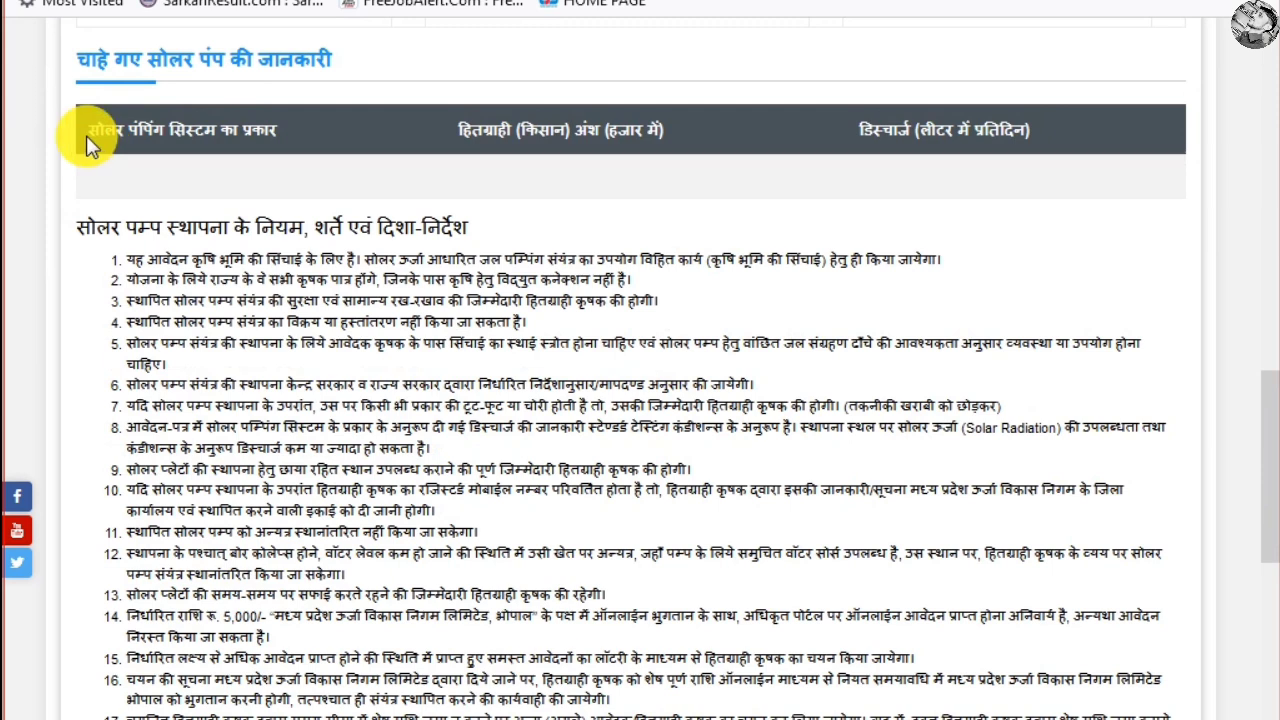
Highlight the pump table headings and the rules and conditions, rules 1 through 12
drag(86, 135, 303, 148)
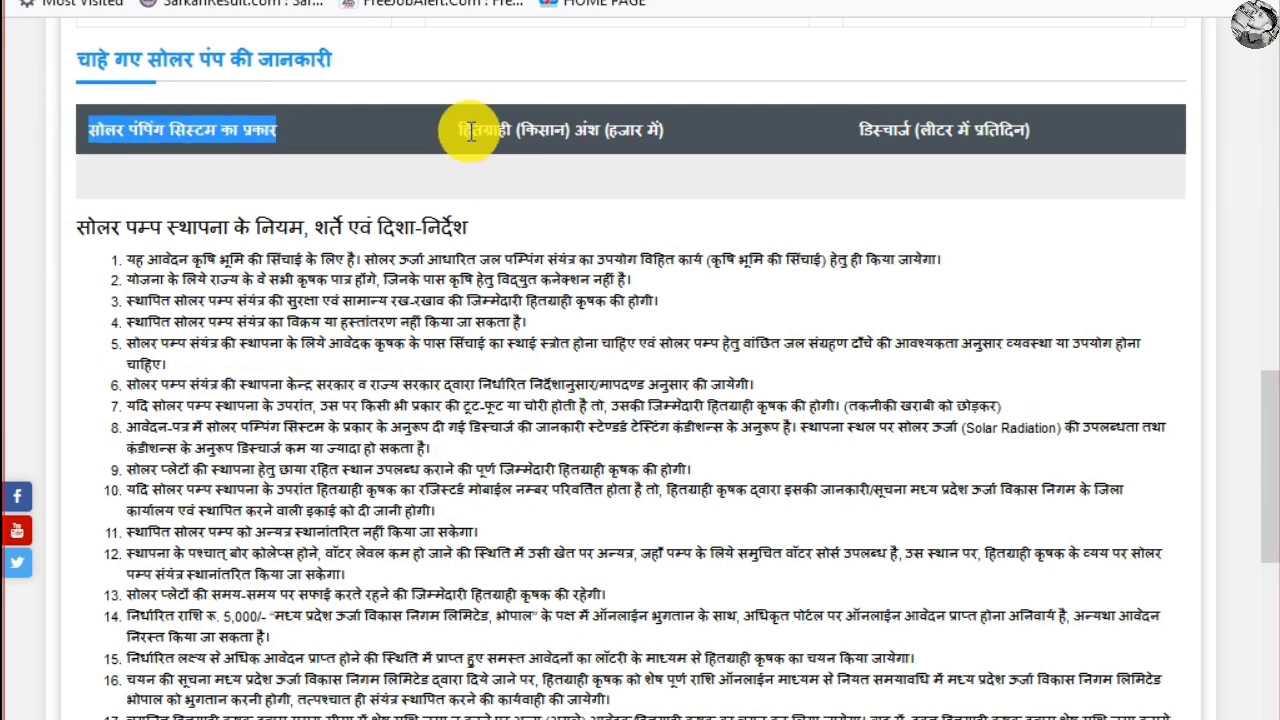
triple_click(563, 134)
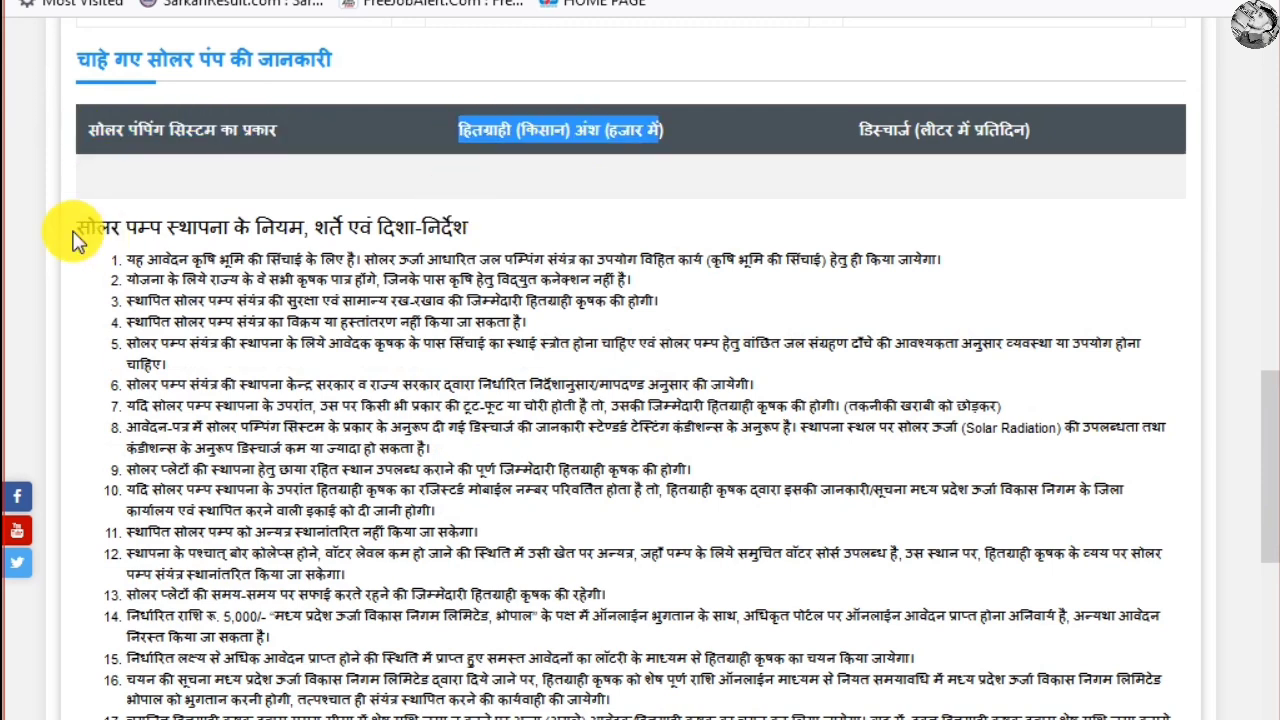
drag(80, 237, 515, 245)
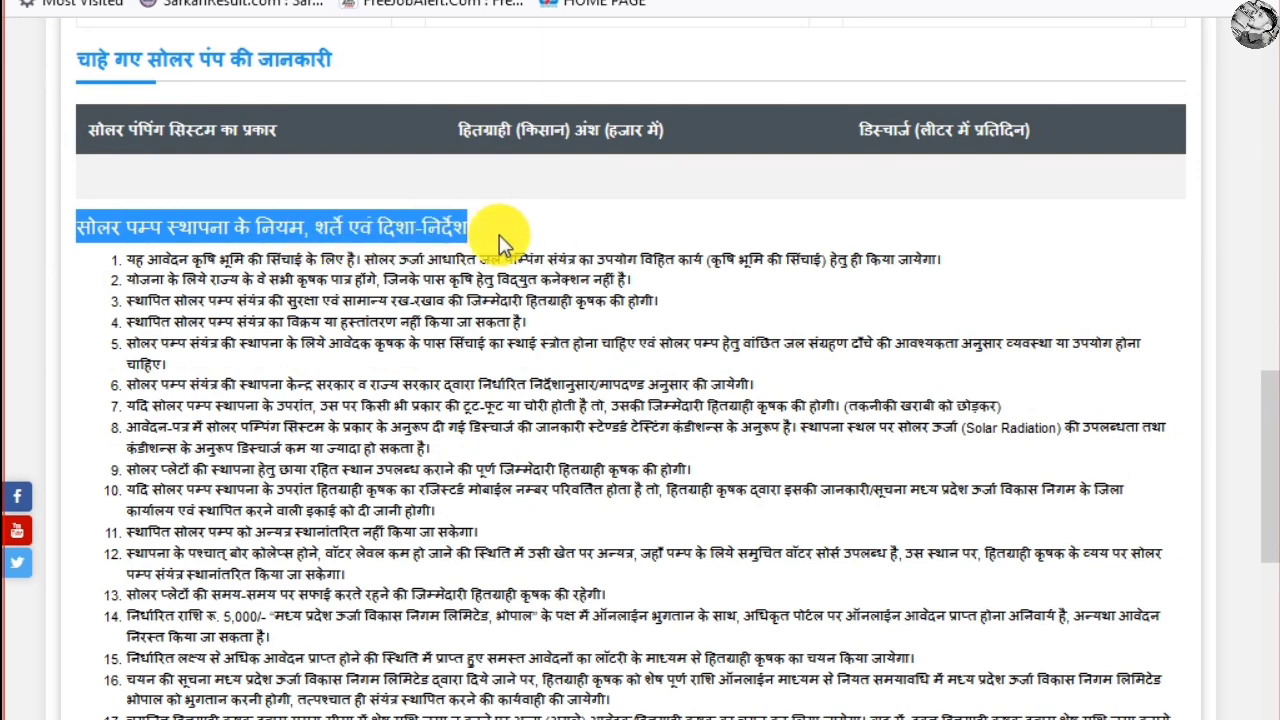
click(338, 321)
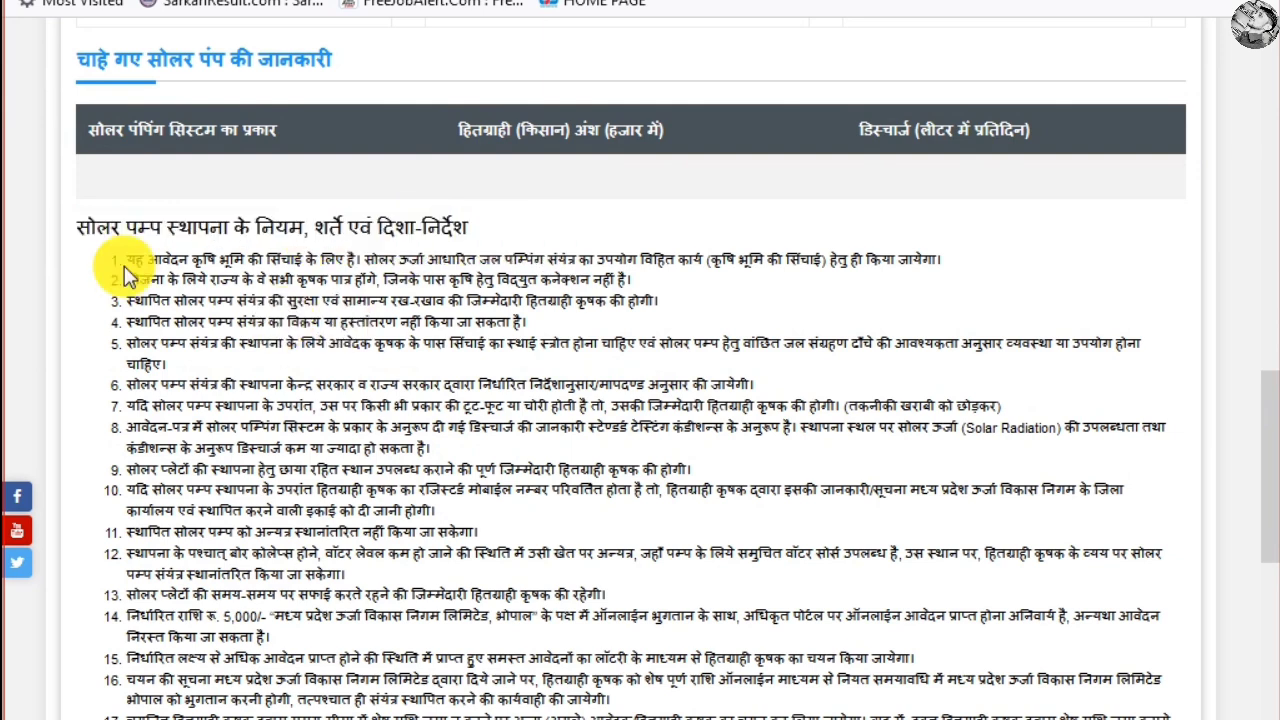
drag(130, 258, 737, 586)
click(540, 520)
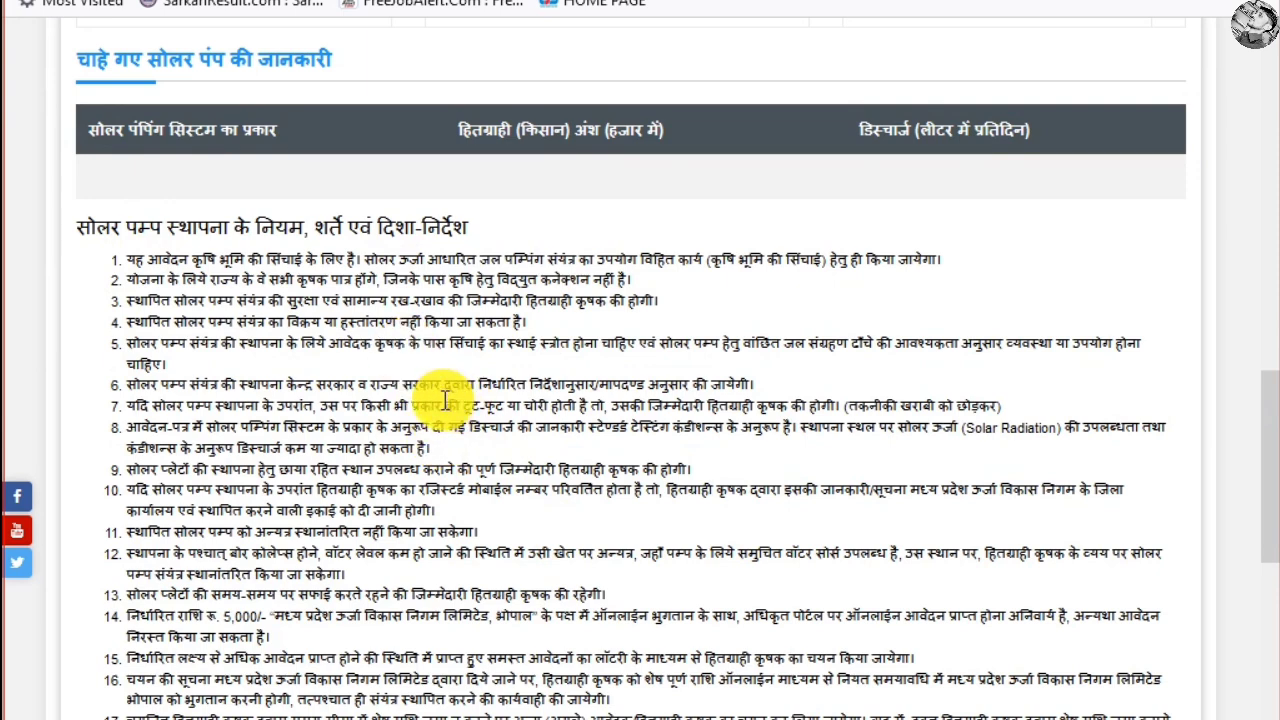
scroll(257, 376, down, 1)
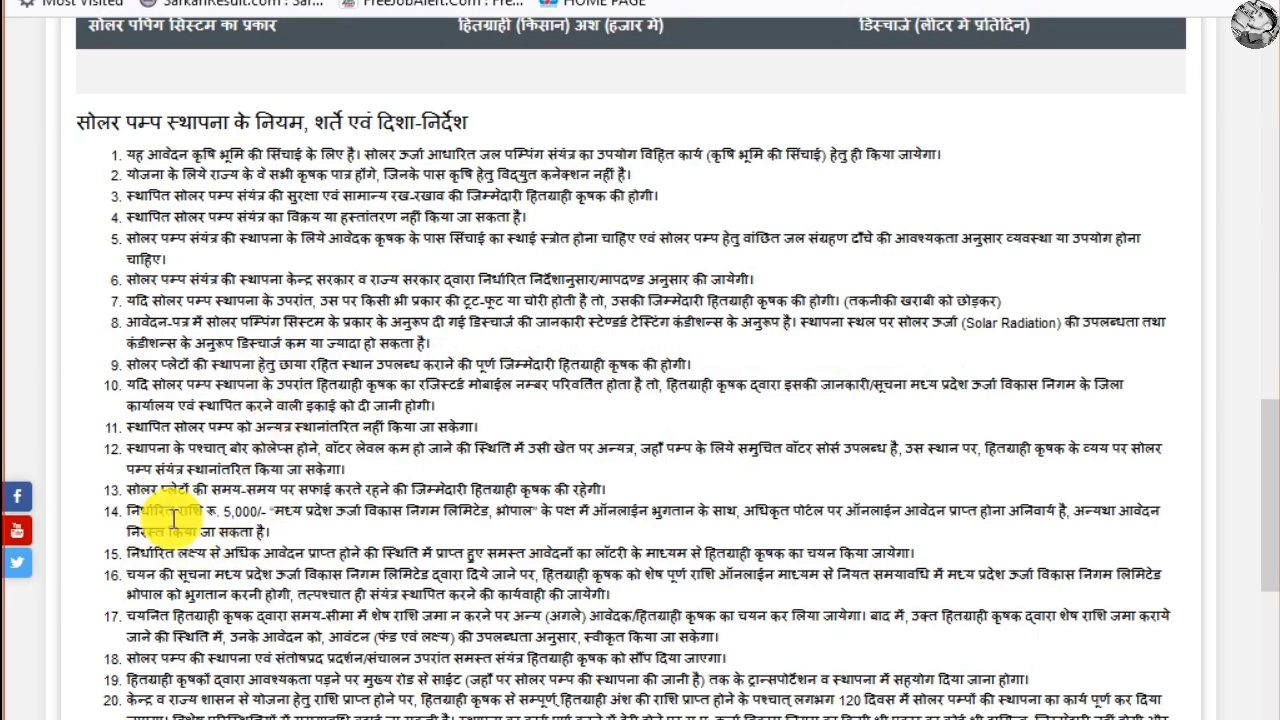
drag(129, 517, 251, 528)
click(337, 517)
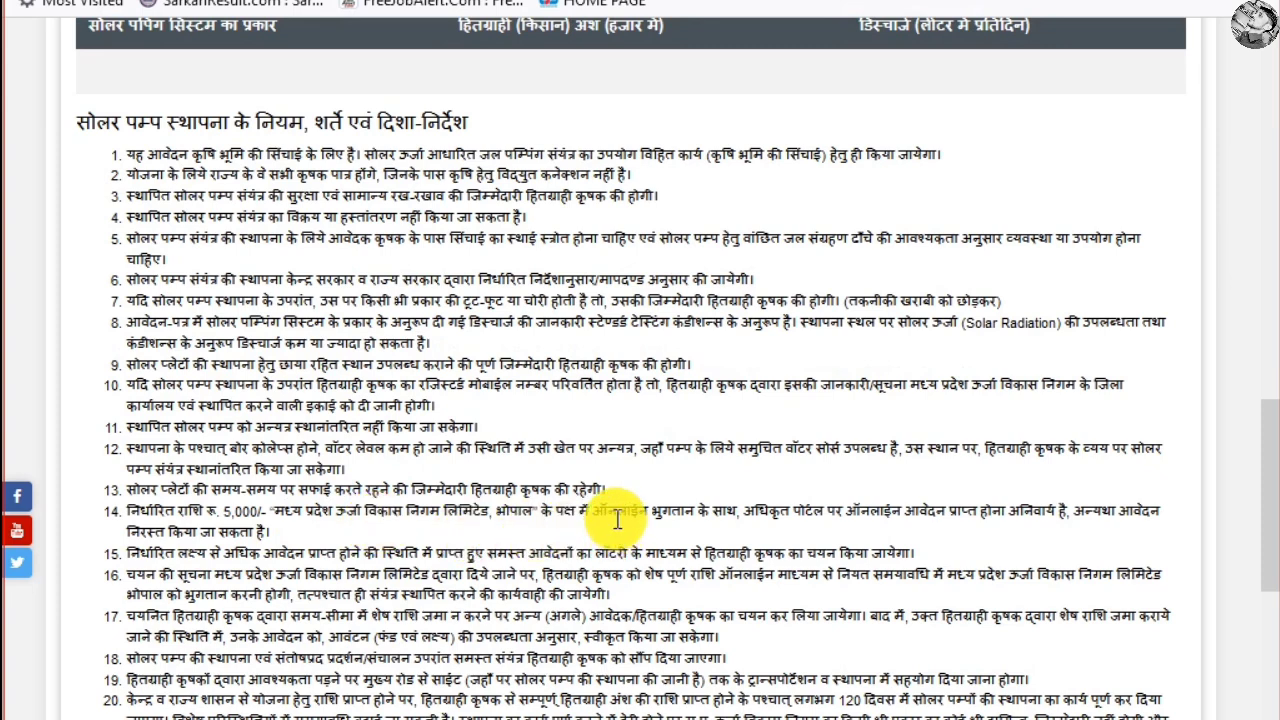
drag(607, 516, 861, 514)
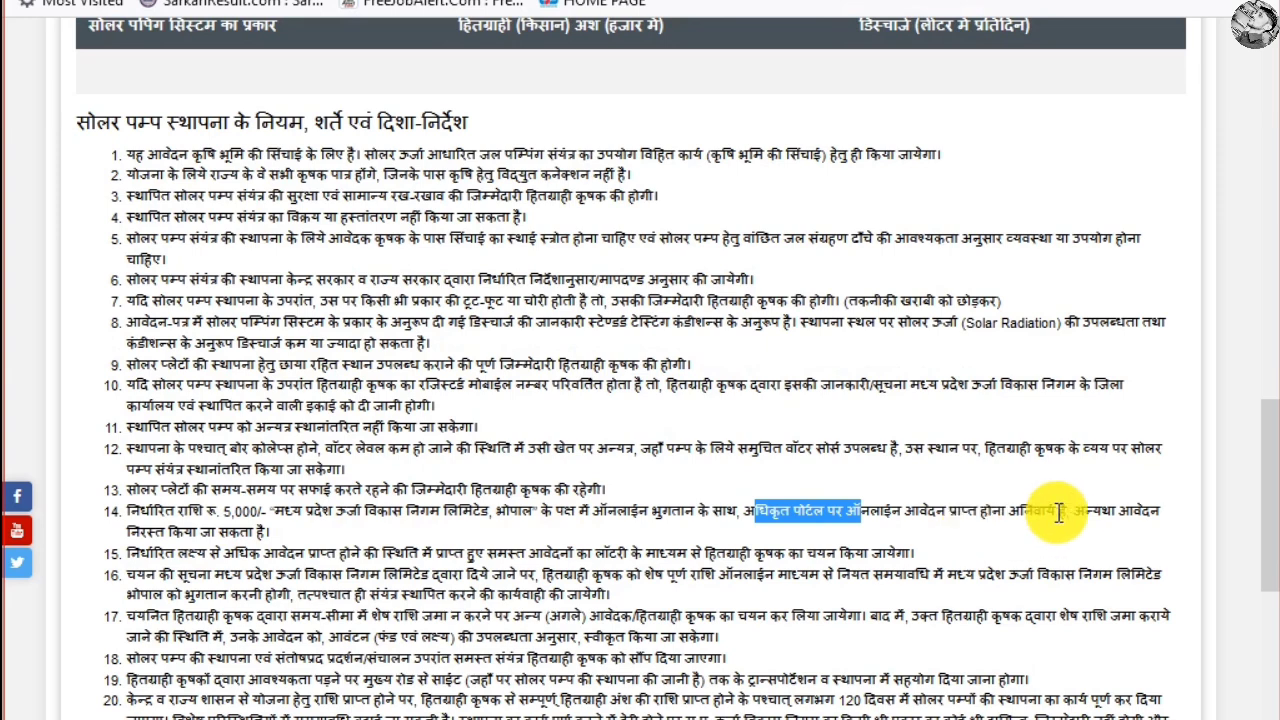
drag(1072, 514, 1142, 516)
drag(980, 560, 283, 540)
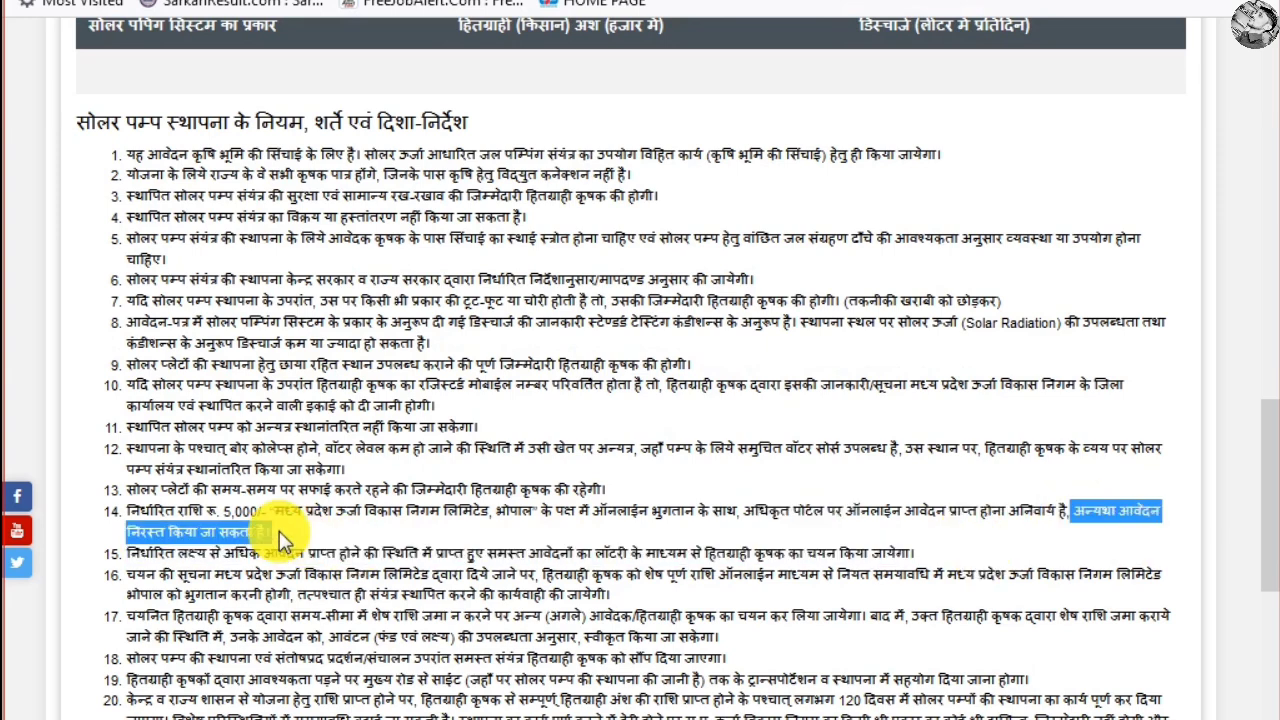
click(295, 529)
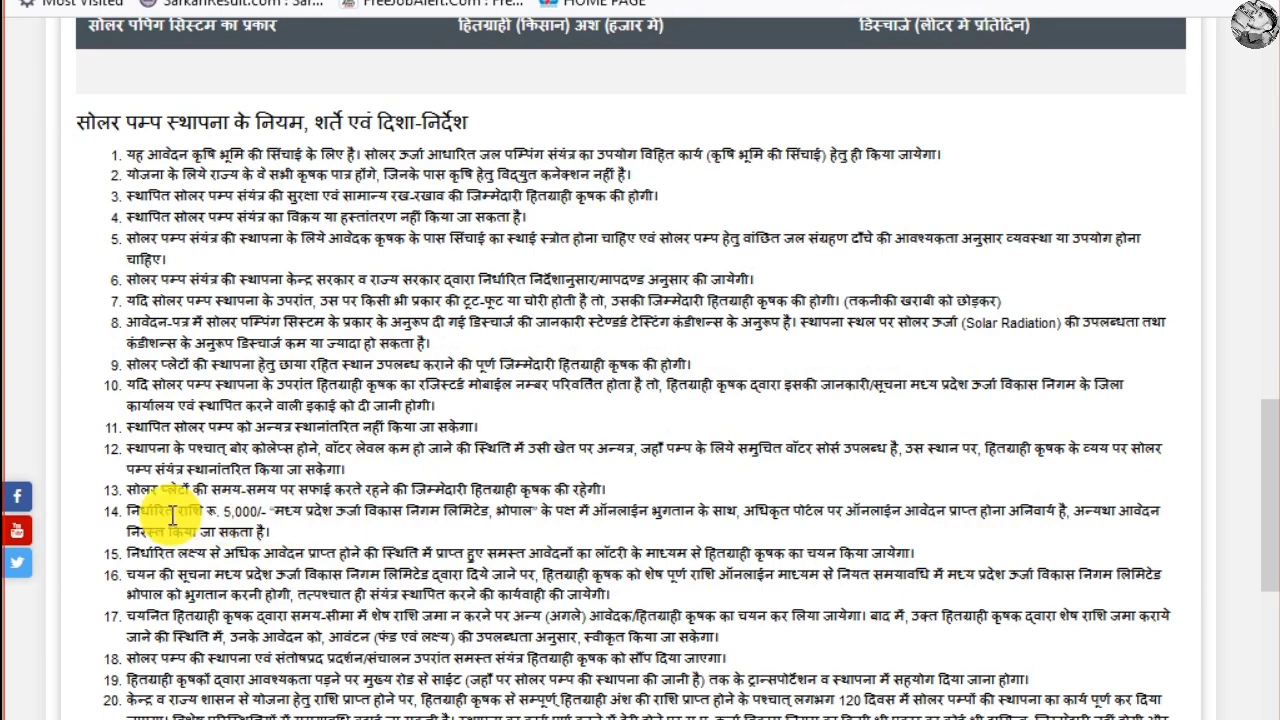
drag(148, 512, 277, 520)
click(465, 535)
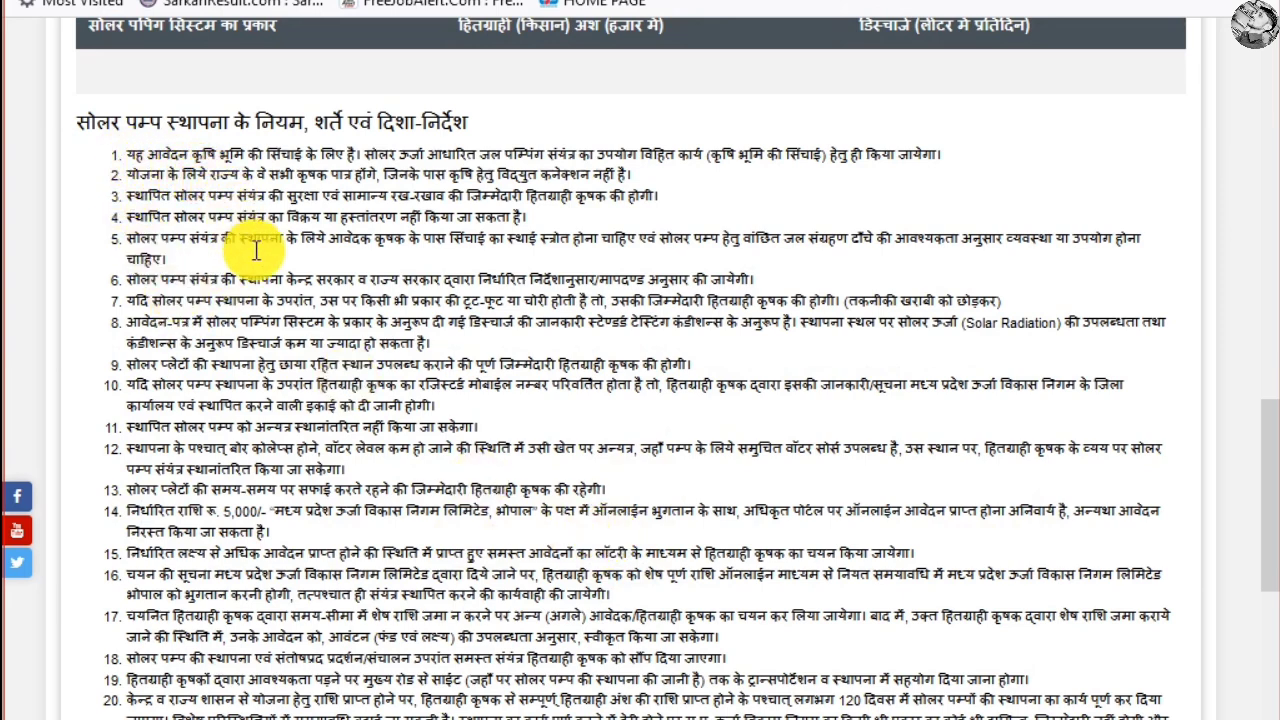
drag(132, 156, 463, 637)
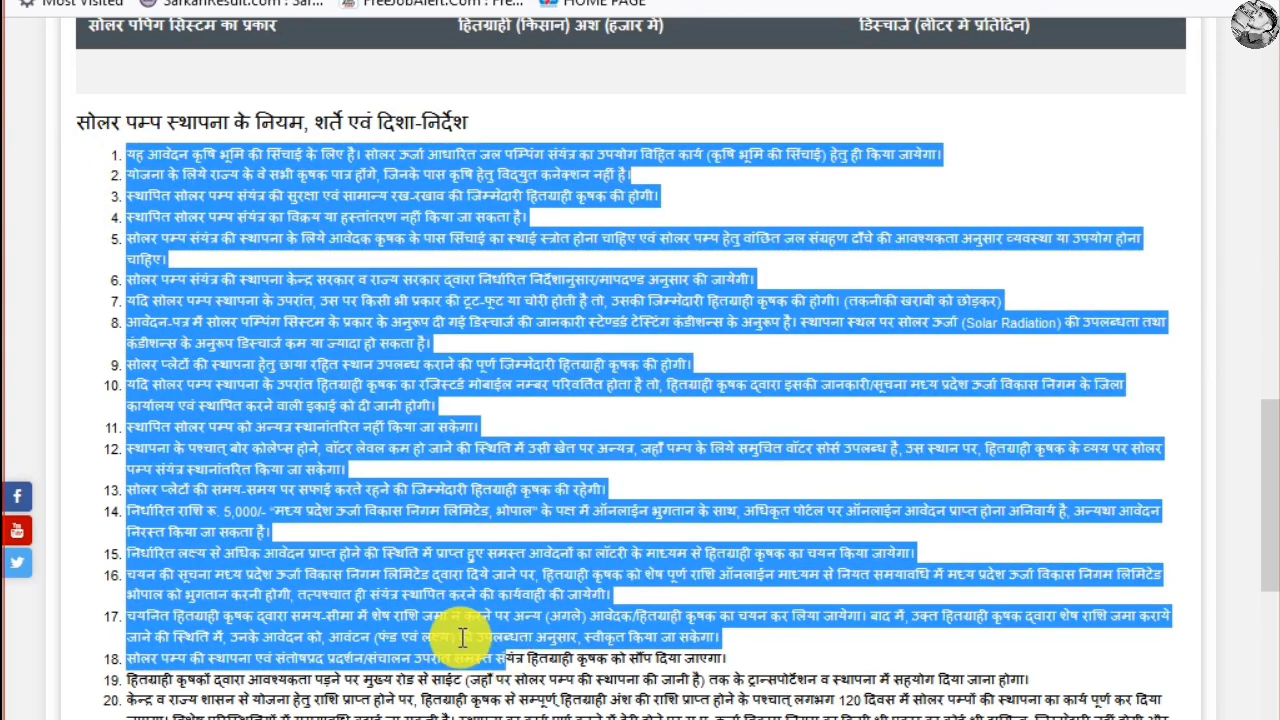
click(491, 455)
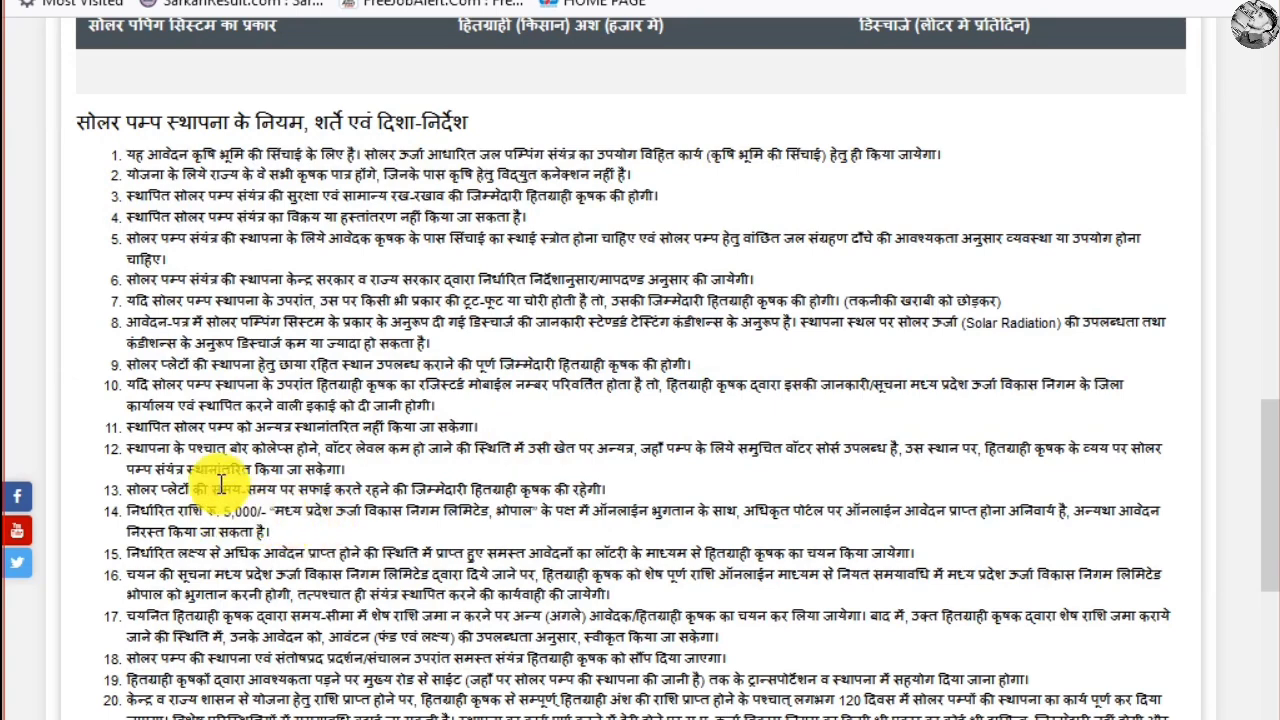
drag(129, 149, 578, 679)
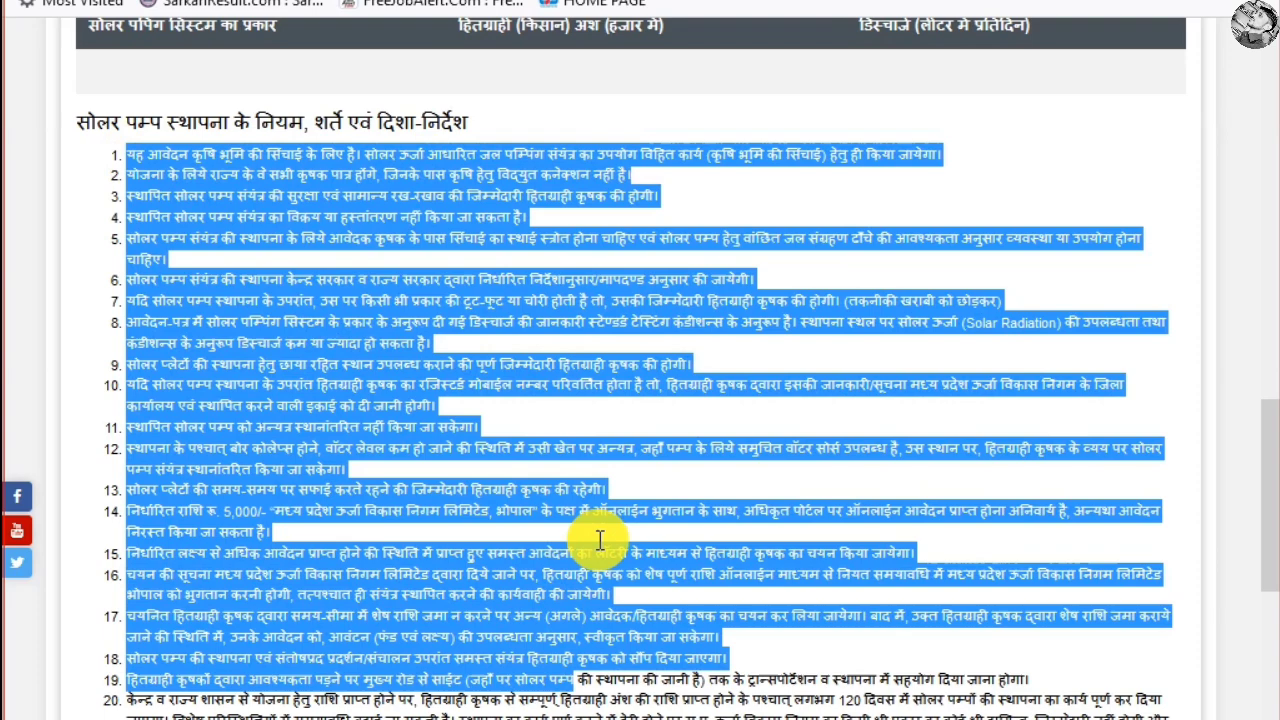
click(590, 405)
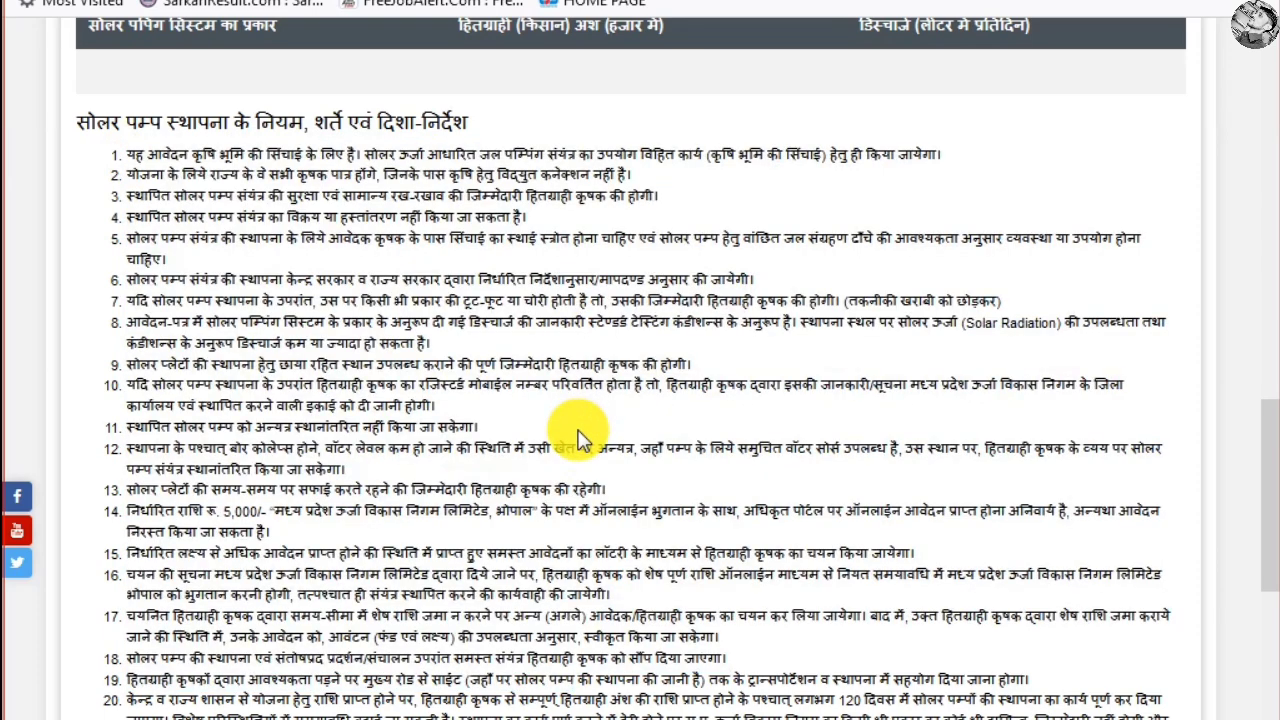